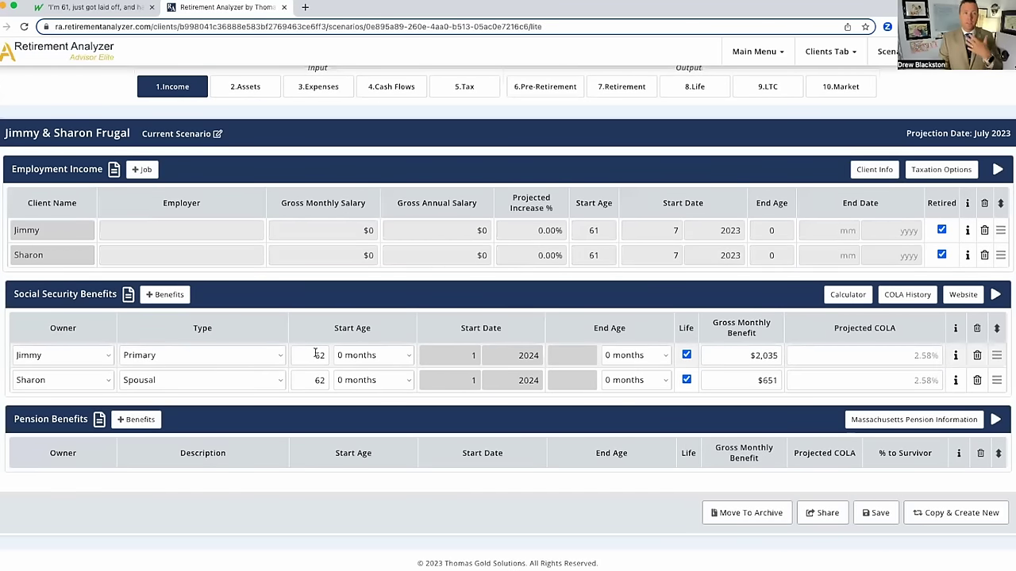
Step: Skim the MarketWatch article on the laid-off 61-year-old's savings, then return to the Frugals' scenario
left_click(95, 8)
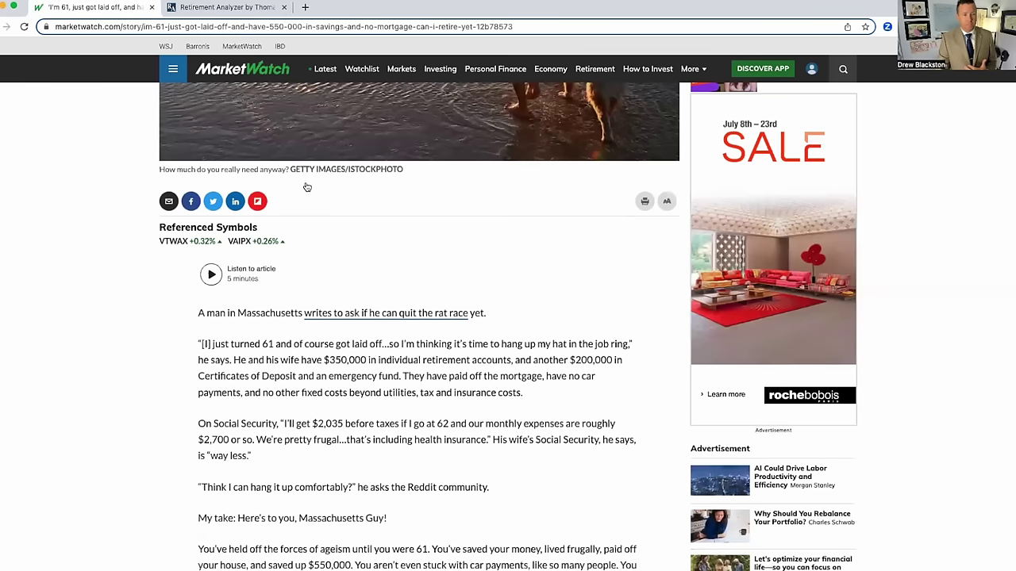
scroll(306, 186, "down", 3)
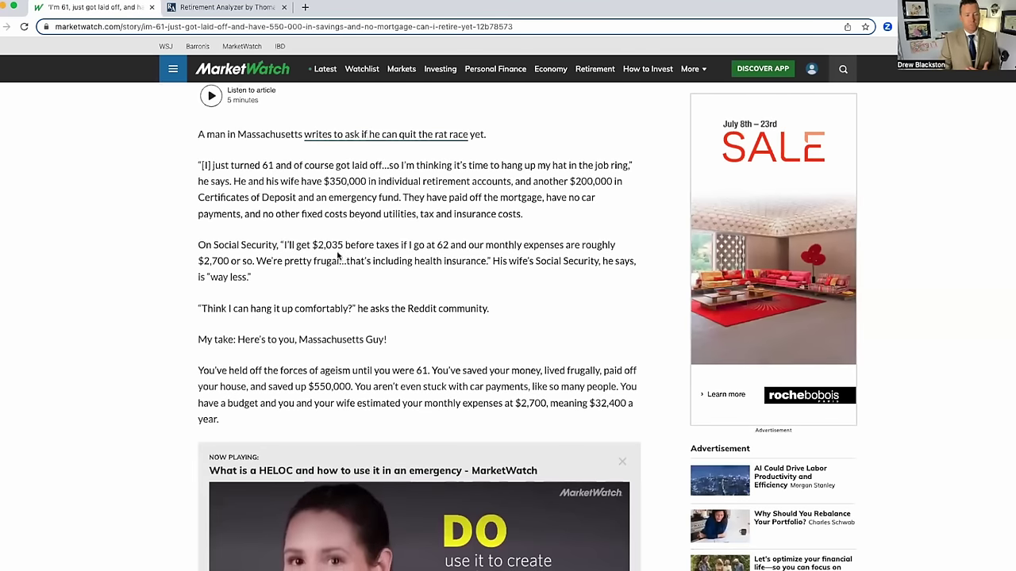
left_click(222, 7)
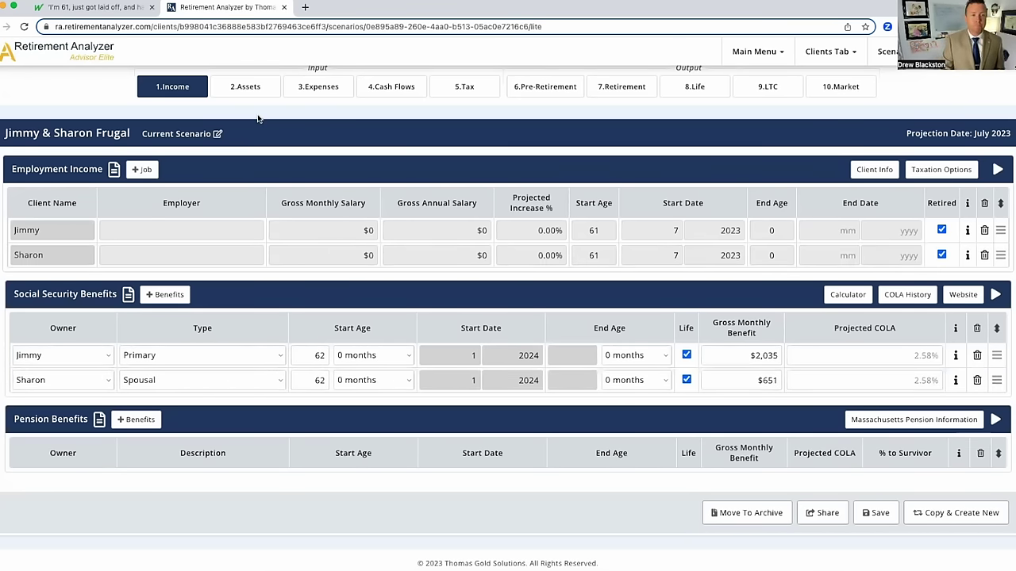
Step: Open the Assets page listing the $200,000 bank CD, $350,000 IRA and $600,000 home
left_click(260, 90)
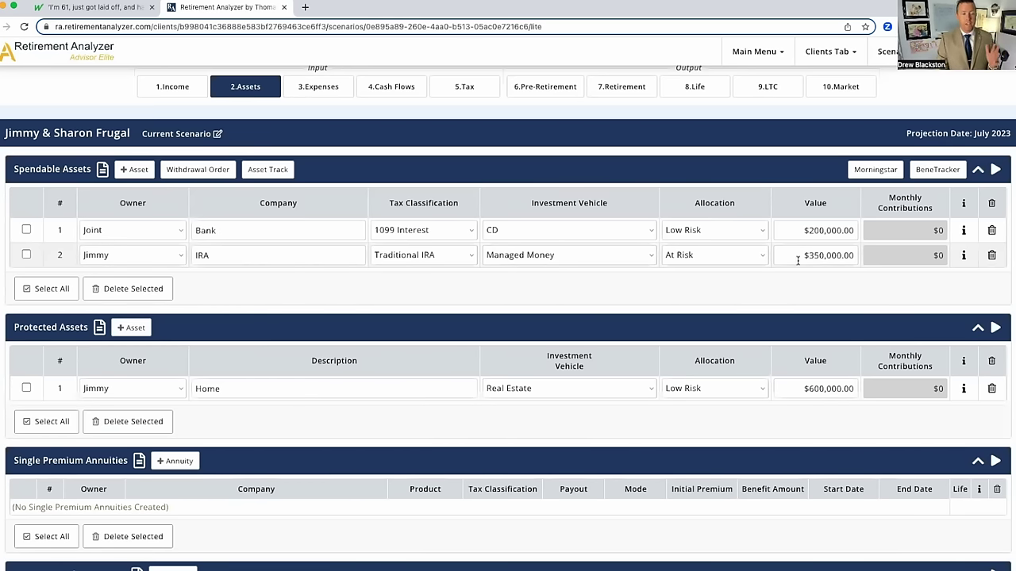
scroll(794, 262, "down", 2)
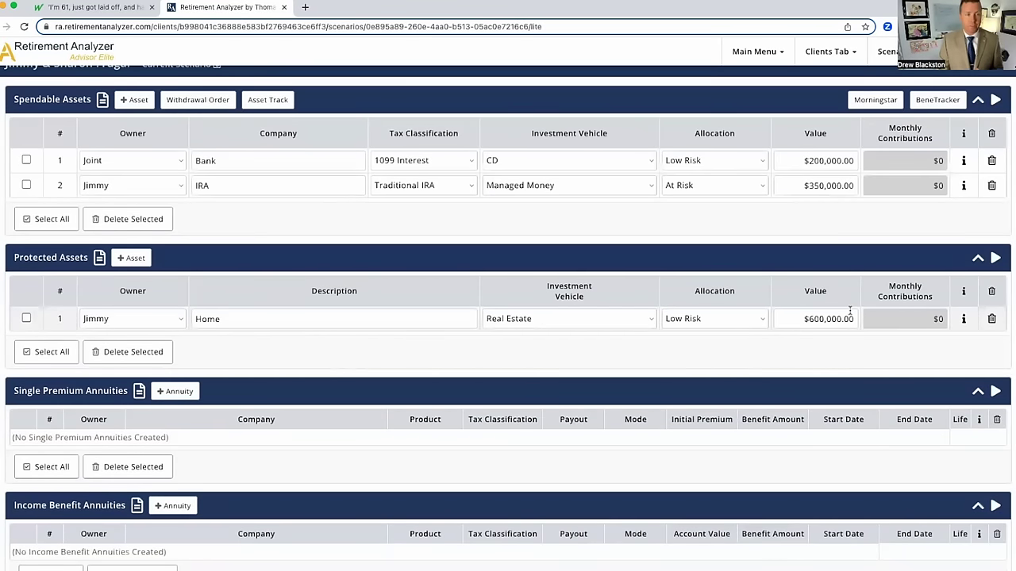
left_click(91, 7)
scroll(190, 280, "down", 5)
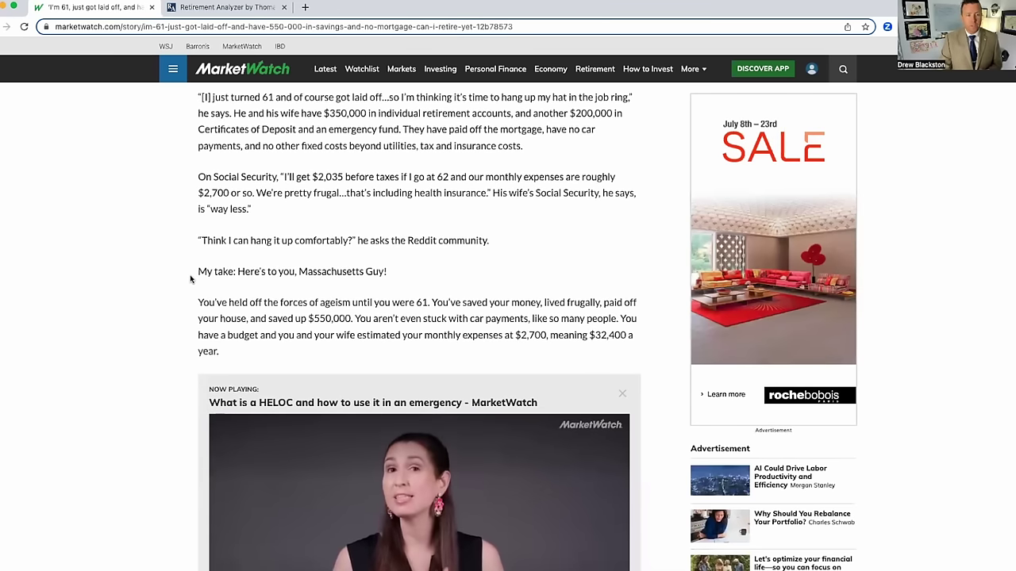
scroll(190, 279, "down", 5)
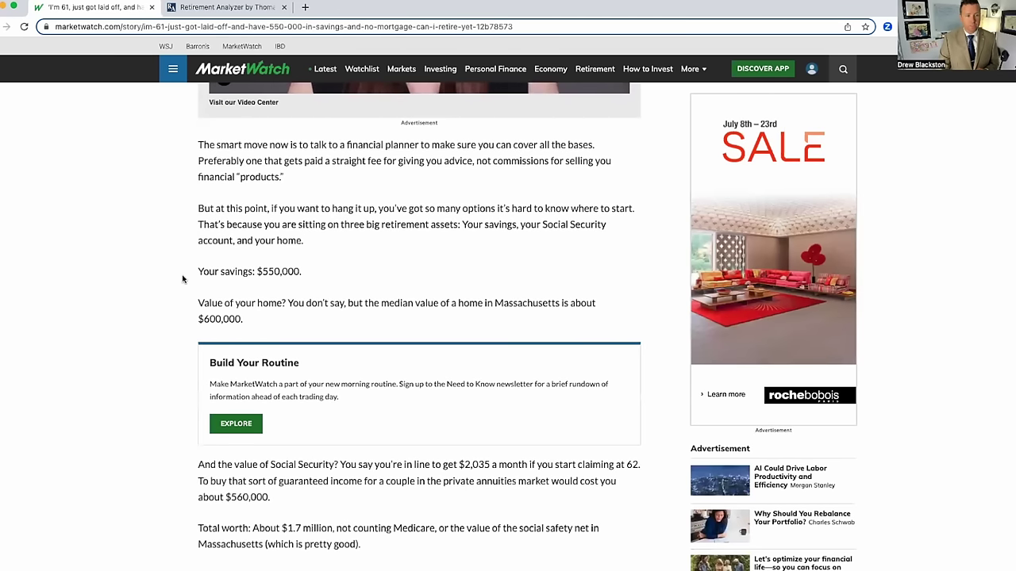
scroll(183, 279, "down", 1)
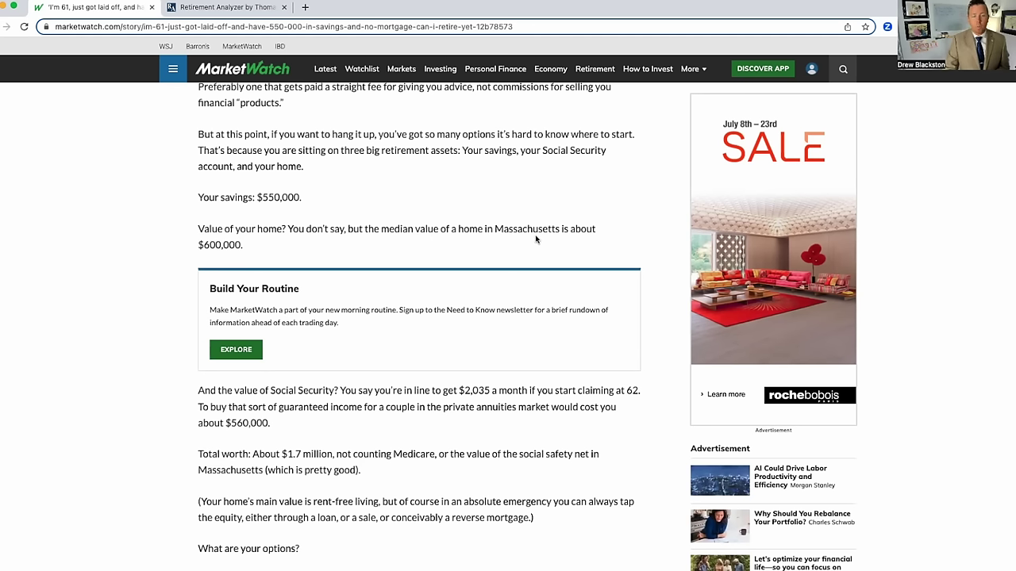
left_click_drag(245, 245, 203, 245)
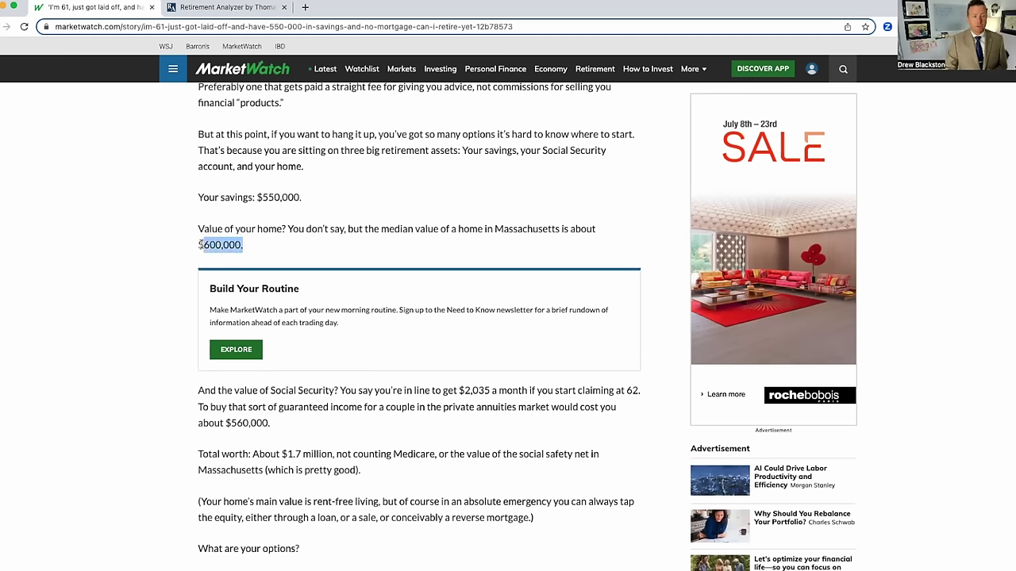
left_click(205, 246)
left_click(222, 7)
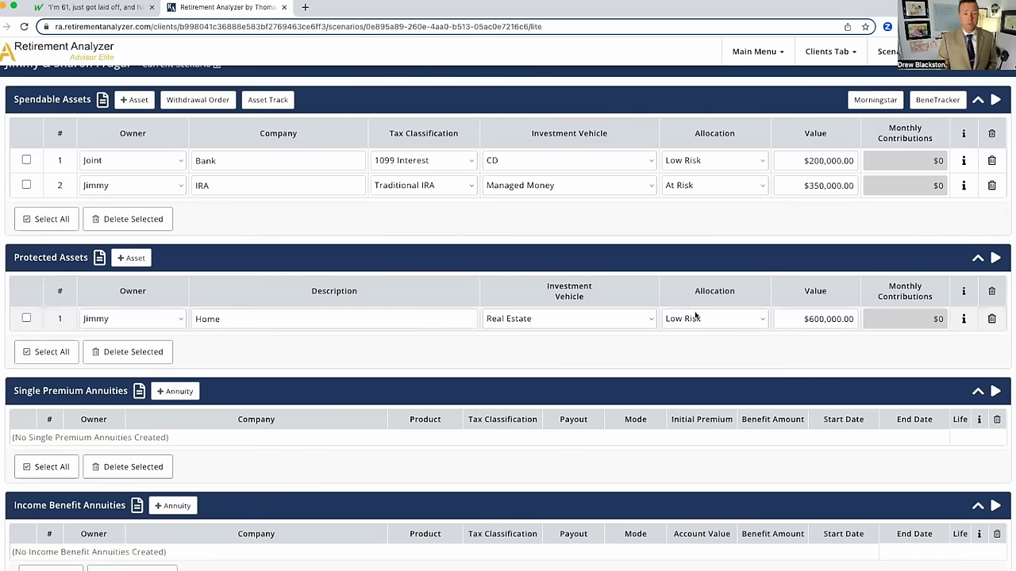
Step: Review the 2% CD, 4% IRA and 1% home return rates behind the 3.27% average and save them
scroll(696, 317, "down", 4)
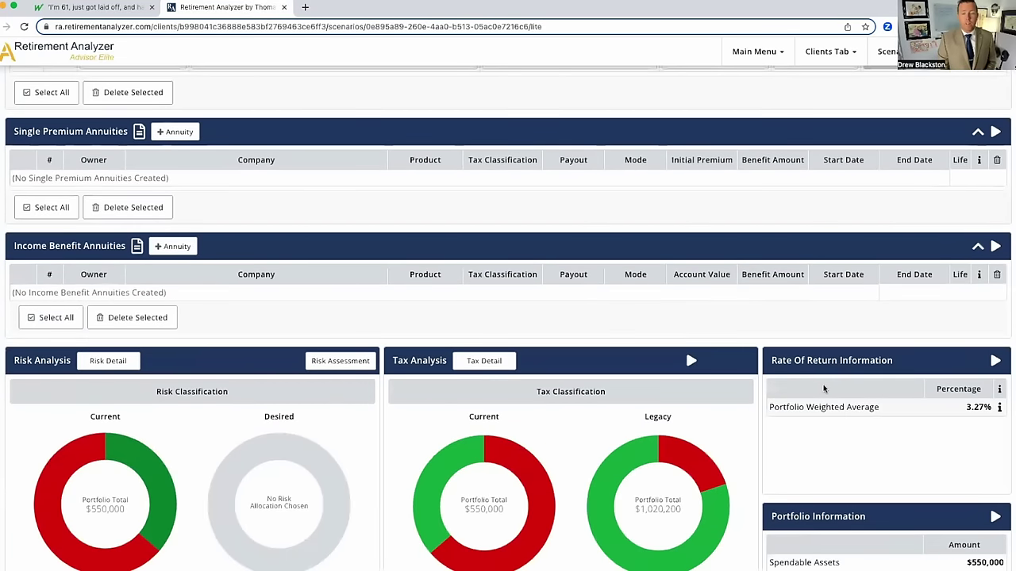
left_click(998, 408)
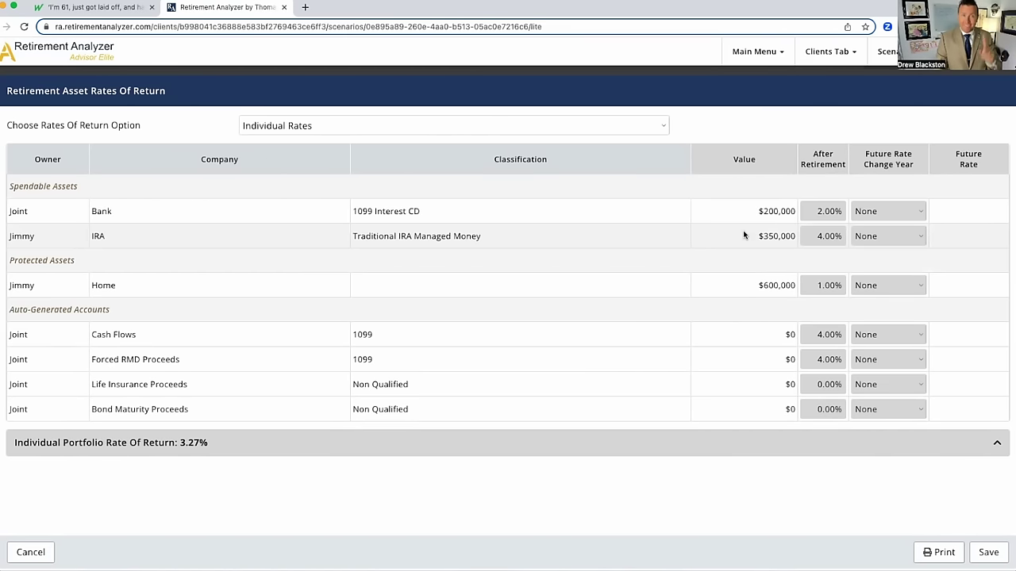
left_click(987, 551)
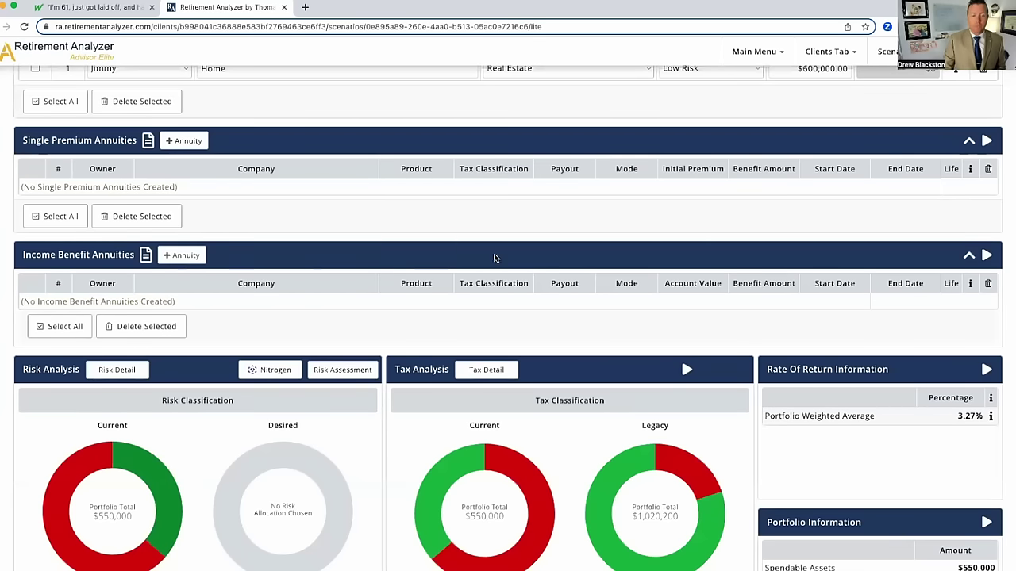
Step: Review the Expenses page's $2,700 baseline monthly expense inflating at 3.27% from July 2023
scroll(479, 254, "up", 5)
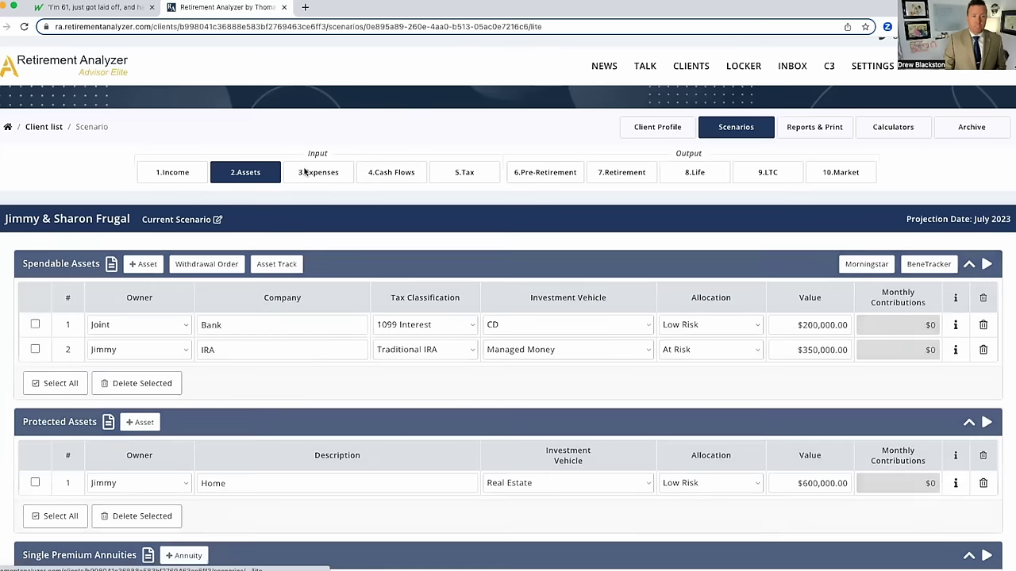
left_click(305, 173)
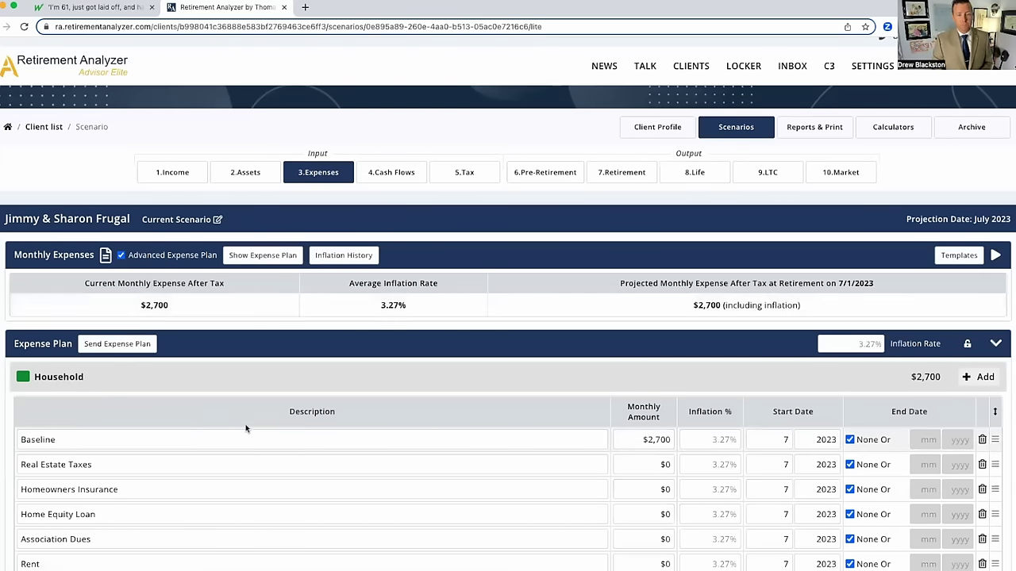
scroll(246, 430, "down", 2)
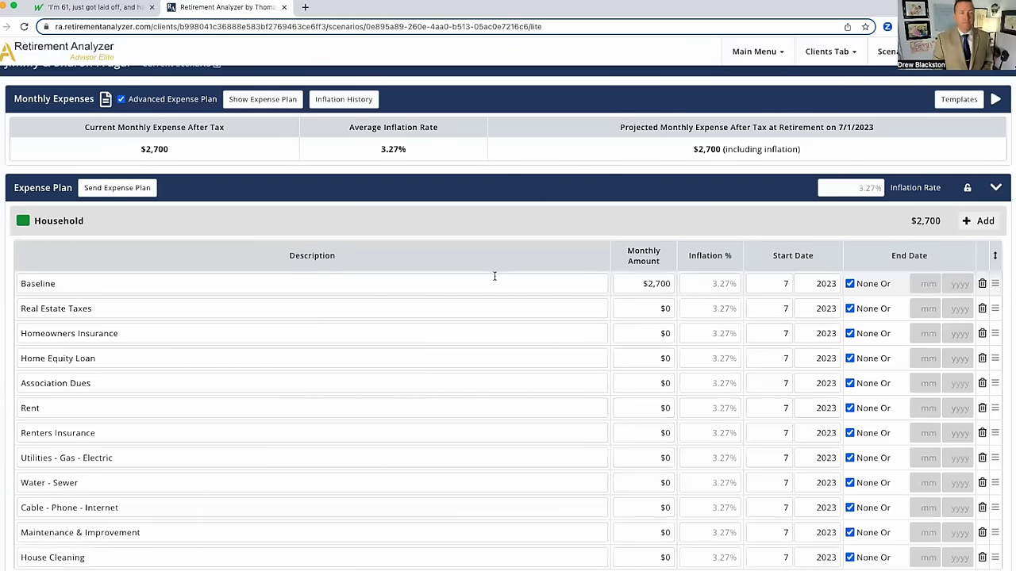
scroll(494, 277, "up", 3)
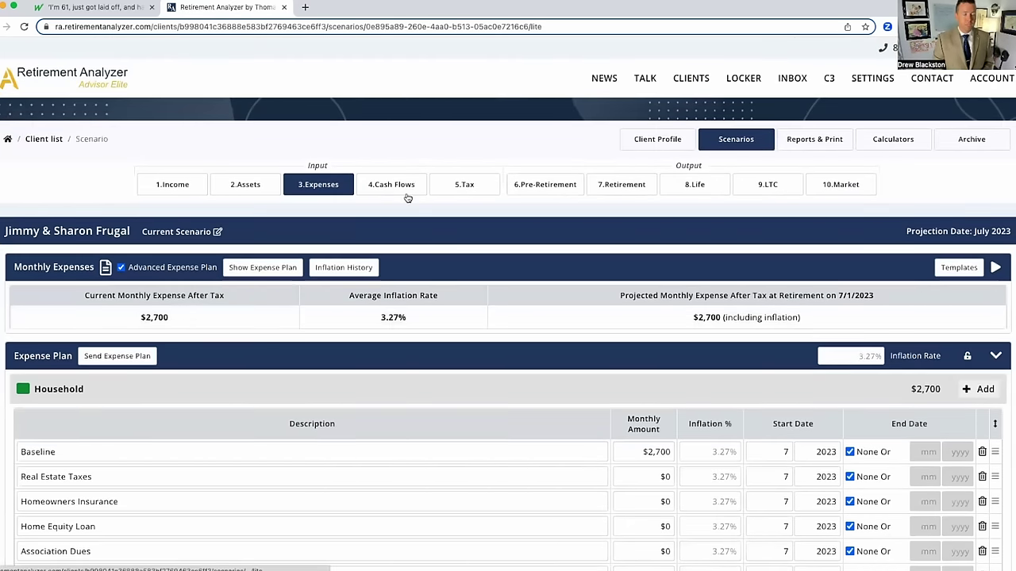
Step: Show the 2024 tax calculations on the Tax page and bring up the Tax Withdrawal Order
left_click(476, 191)
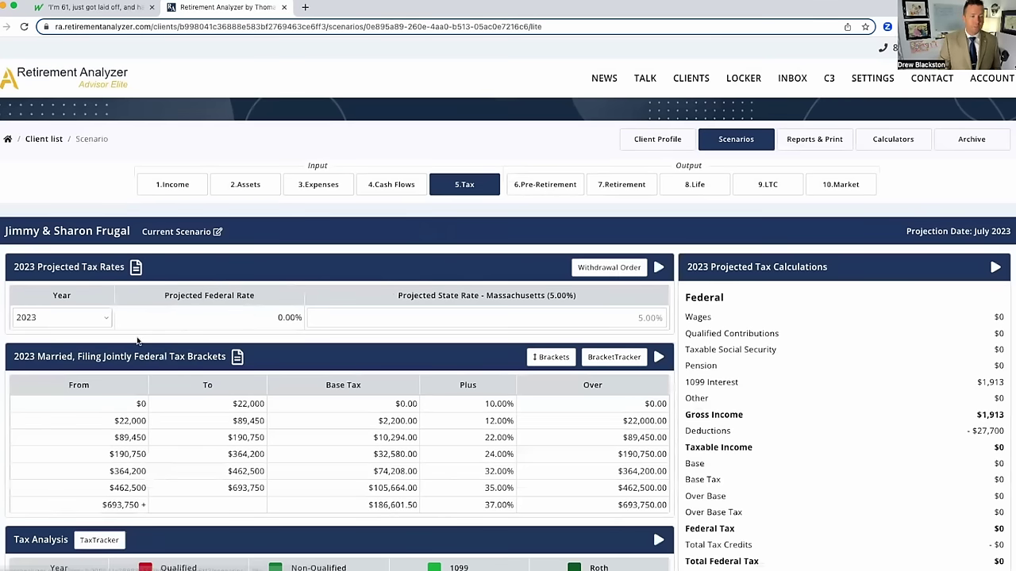
left_click(88, 318)
left_click(94, 332)
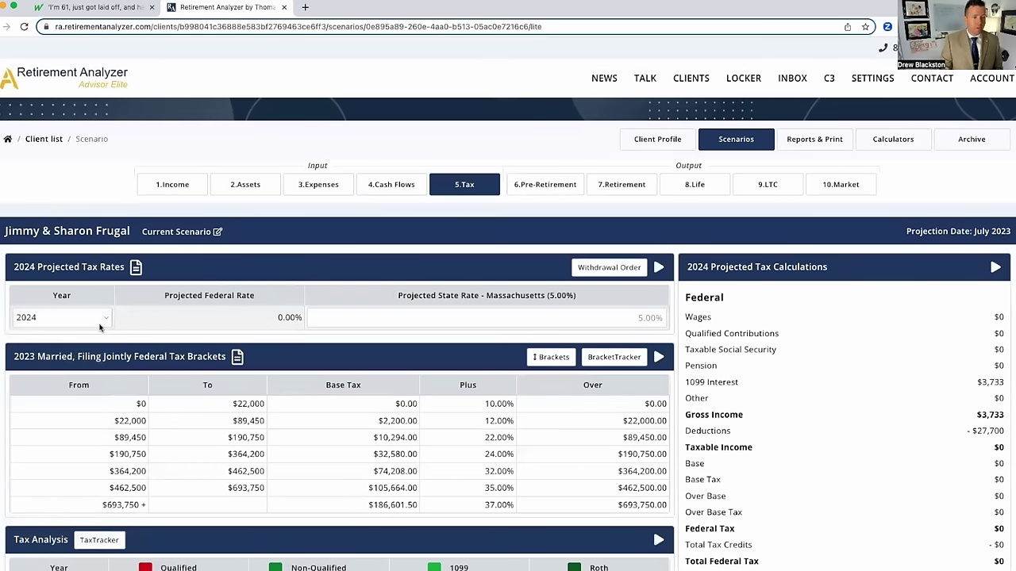
scroll(220, 298, "down", 1)
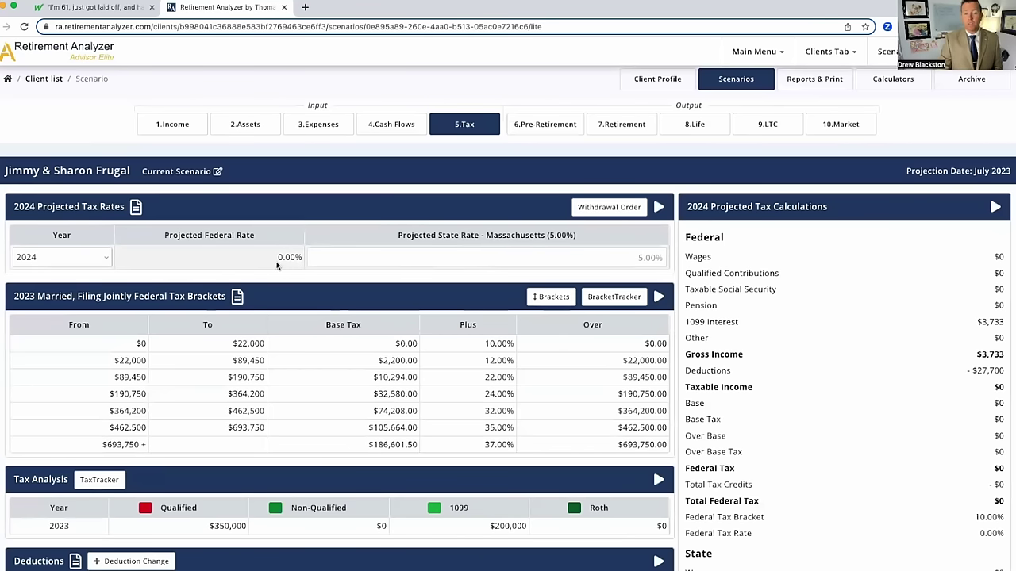
left_click(577, 211)
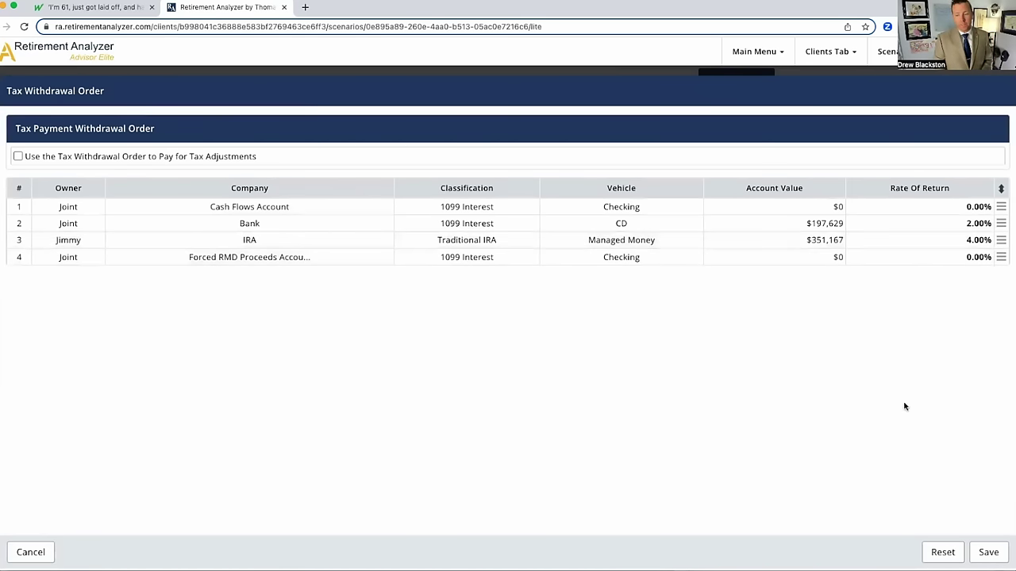
Step: Save the withdrawal order (Cash Flows, bank CD, IRA, Forced RMD) and return to the Tax page
left_click(989, 552)
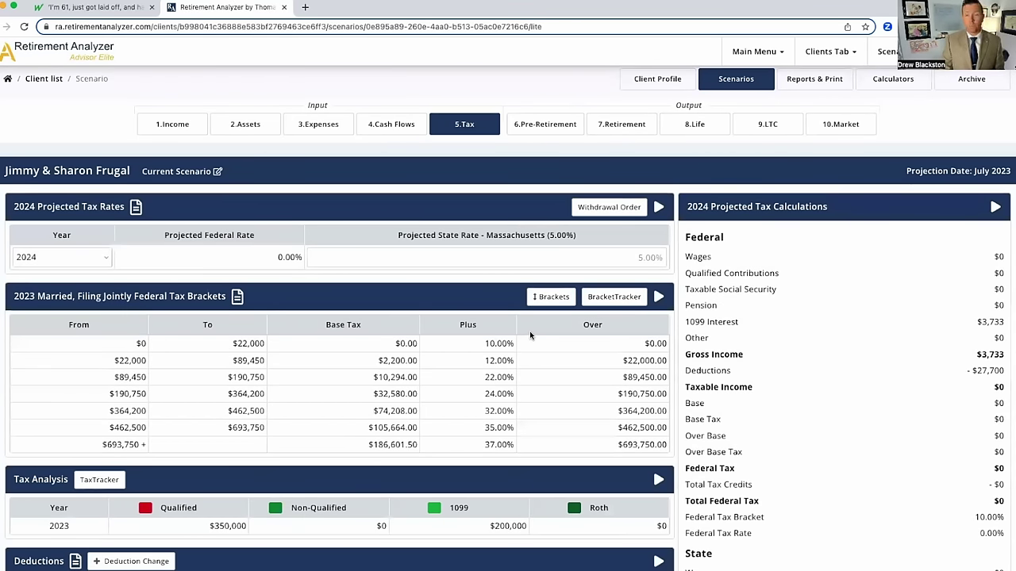
Step: Review the Retirement page's summary table and open the 2024 month-by-month analysis
left_click(640, 127)
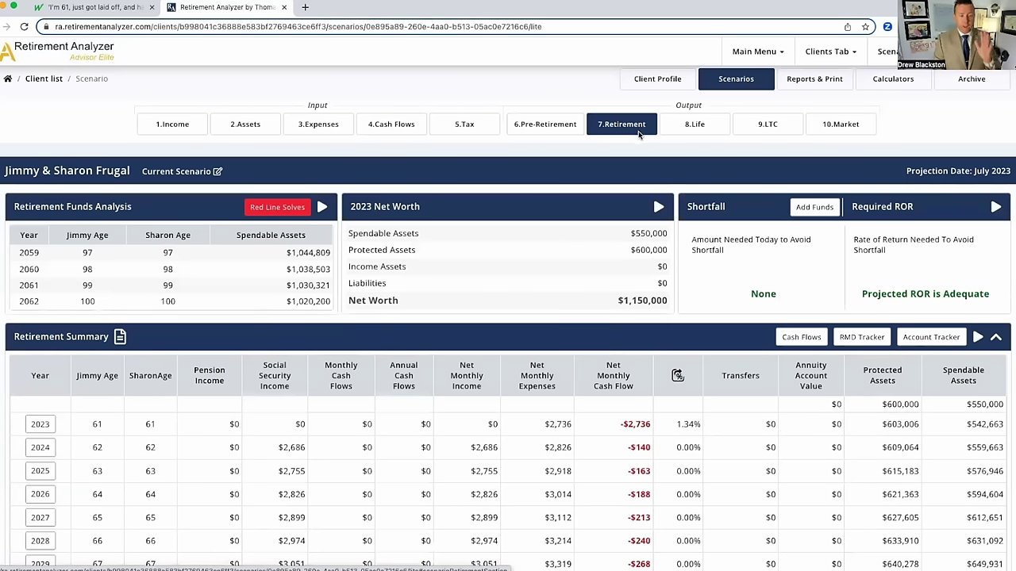
scroll(479, 191, "down", 1)
scroll(478, 191, "down", 3)
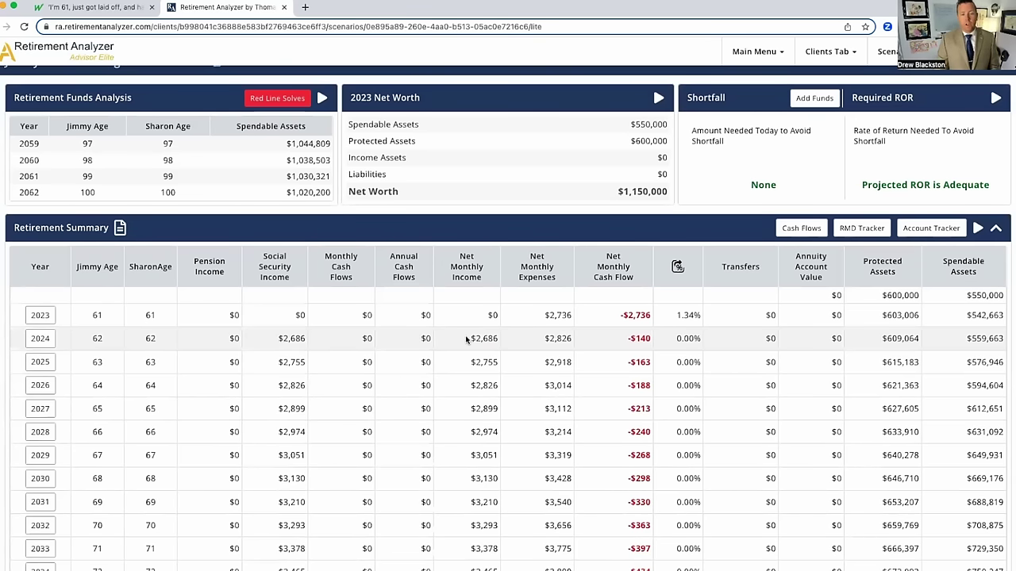
mouse_move(479, 343)
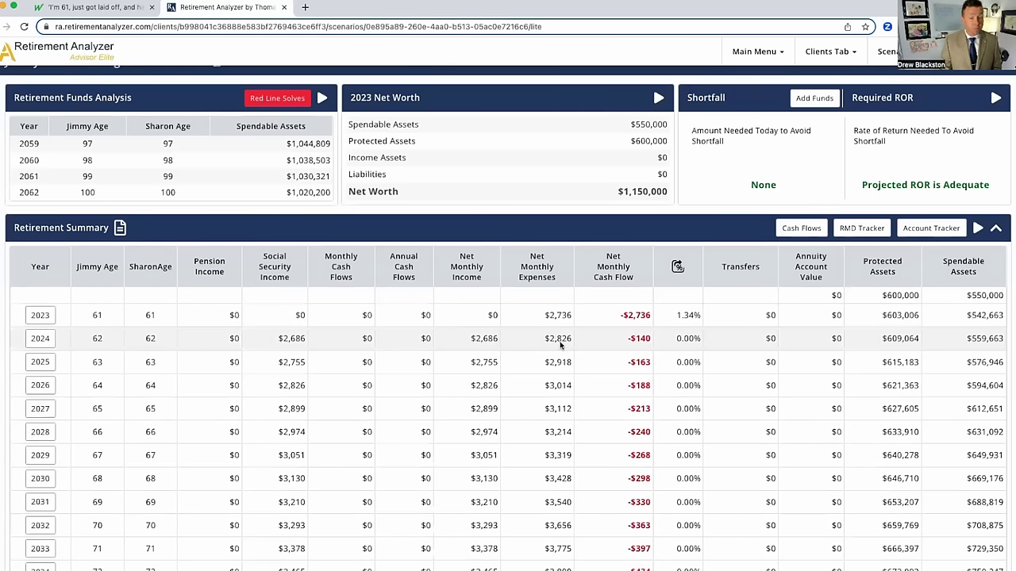
left_click(41, 341)
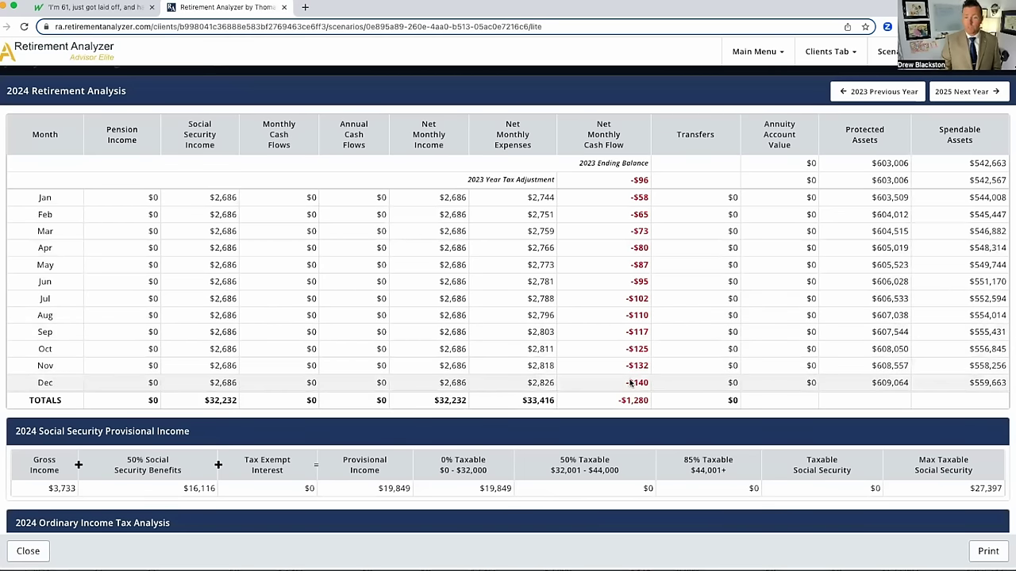
Step: Close the 2024 breakdown to return to the Retirement Summary showing $1,150,000 net worth
left_click(22, 559)
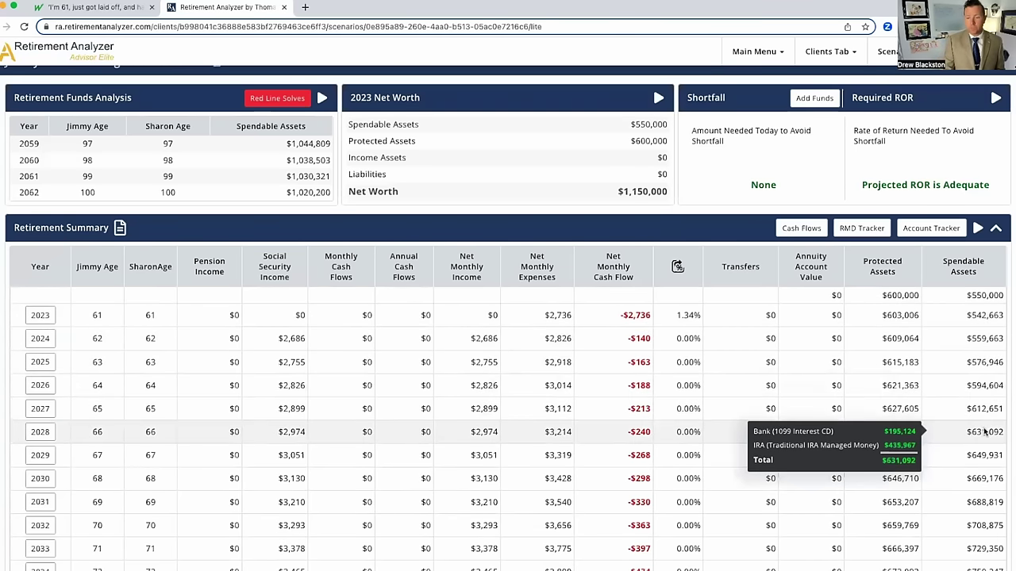
scroll(985, 455, "down", 4)
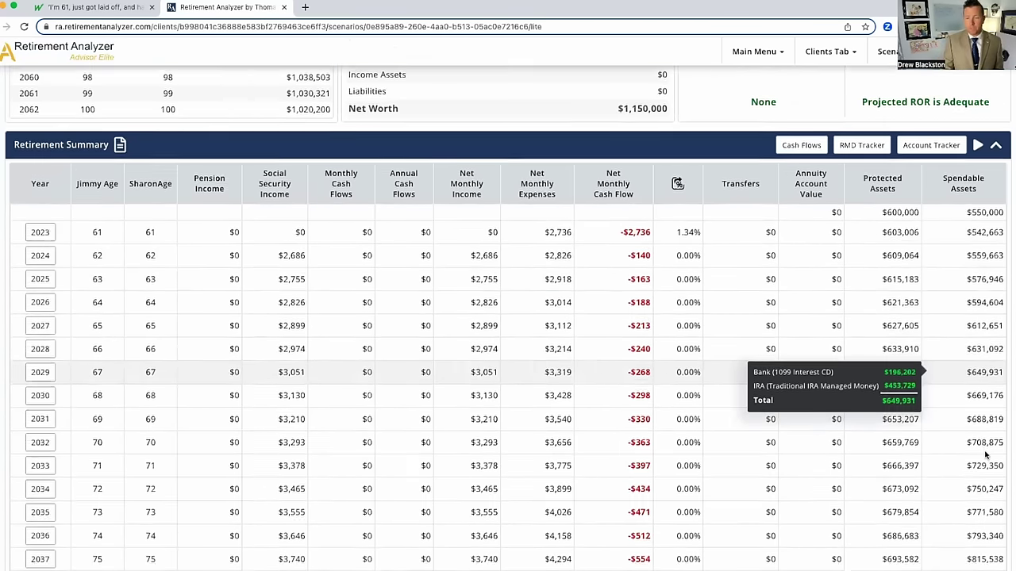
scroll(985, 455, "down", 5)
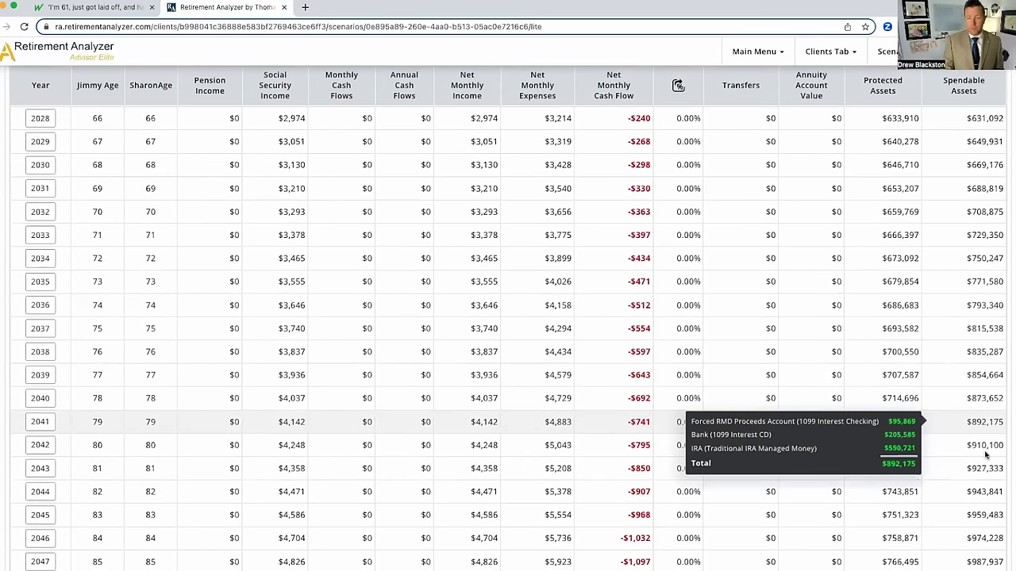
scroll(984, 455, "down", 2)
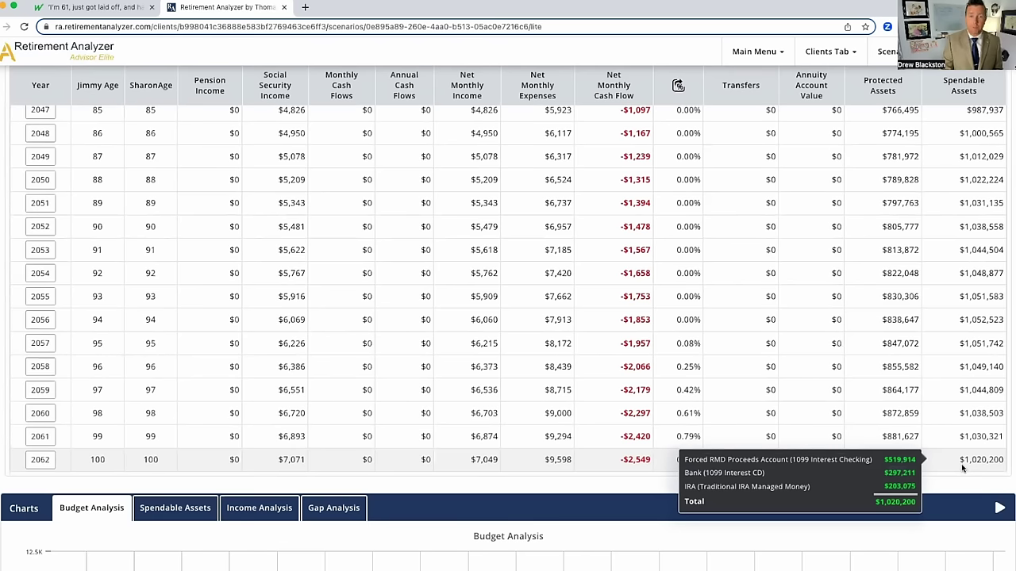
scroll(962, 465, "up", 5)
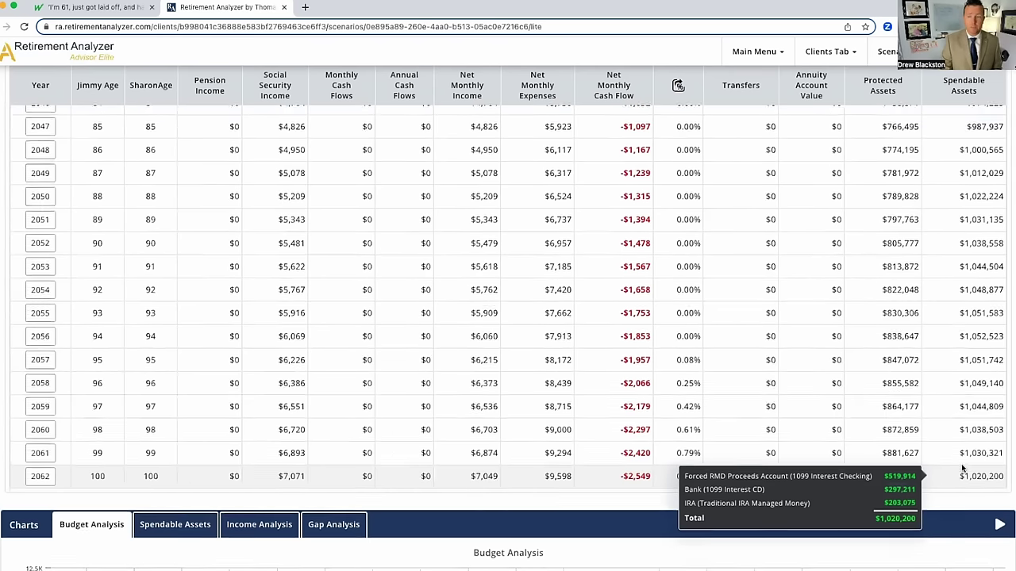
scroll(963, 468, "up", 6)
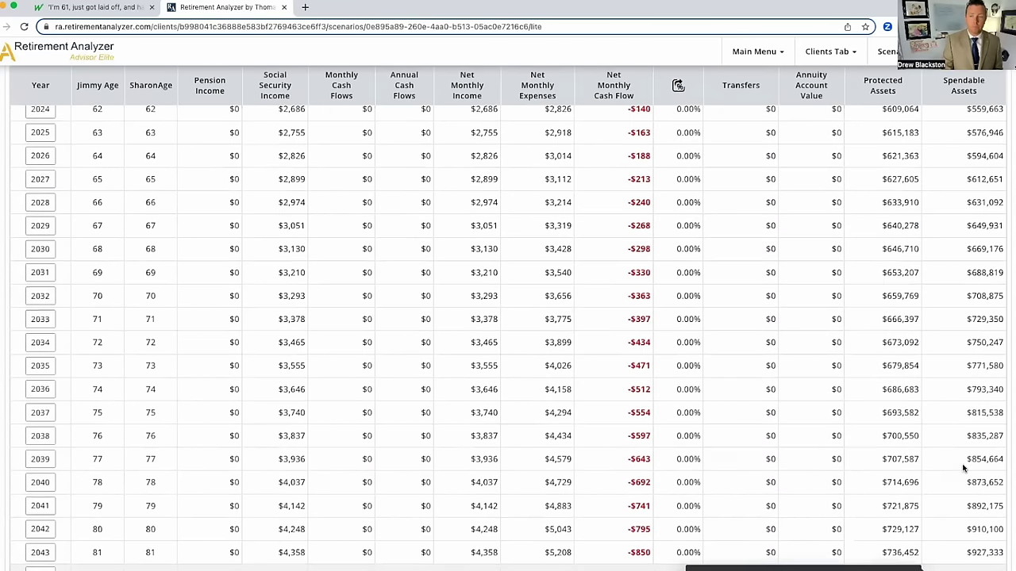
scroll(962, 469, "up", 1)
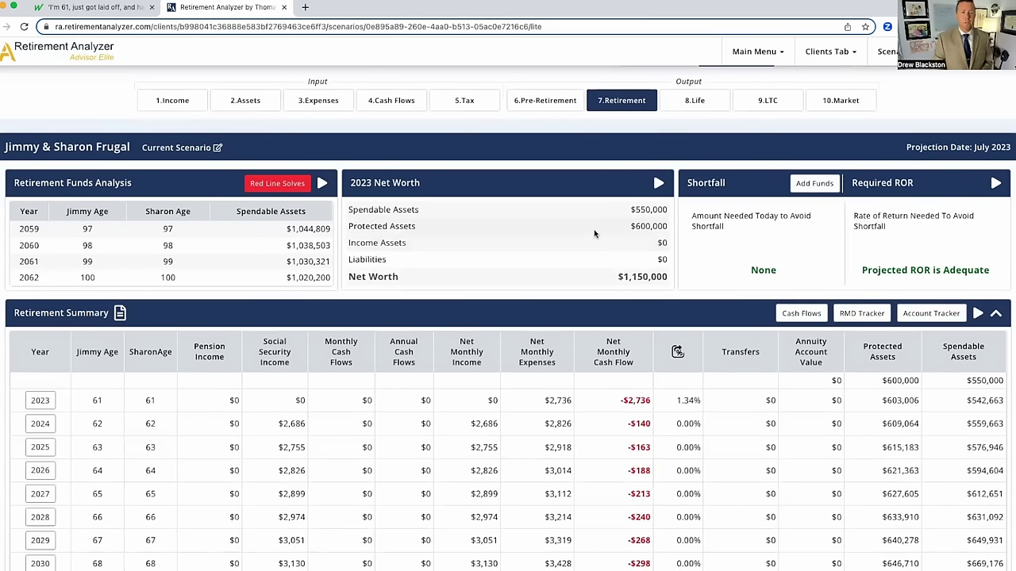
Step: Review Jimmy's LTC projection (4 years at $22,066 monthly, $1,094,249 lifetime) and select Years of Care Needed
left_click(763, 101)
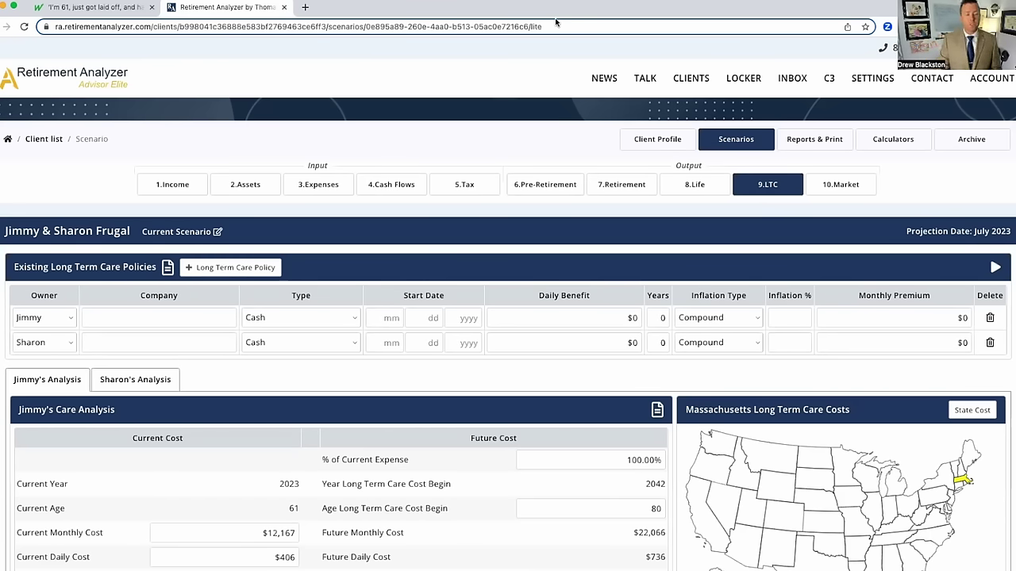
scroll(418, 310, "down", 2)
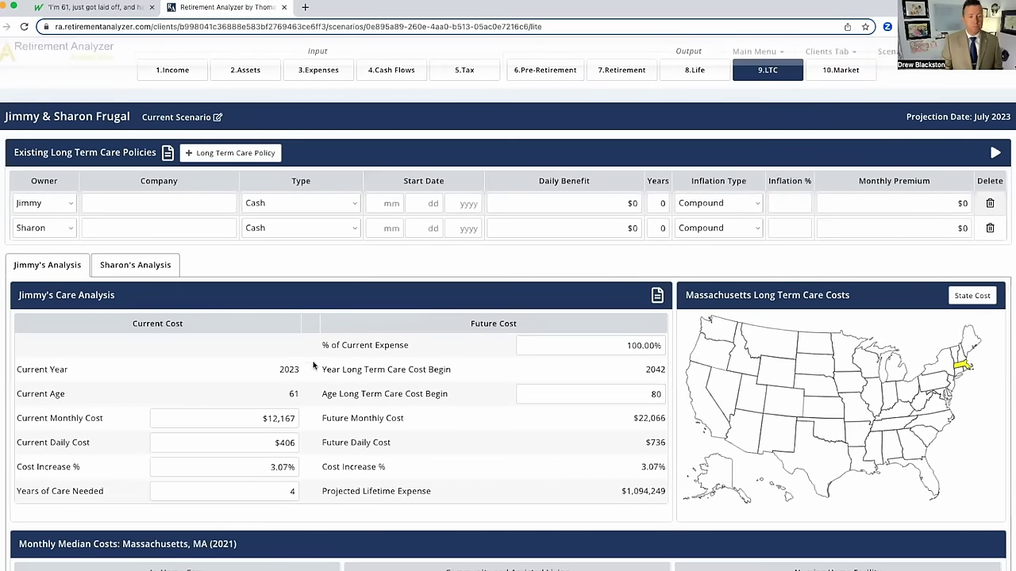
scroll(314, 365, "down", 1)
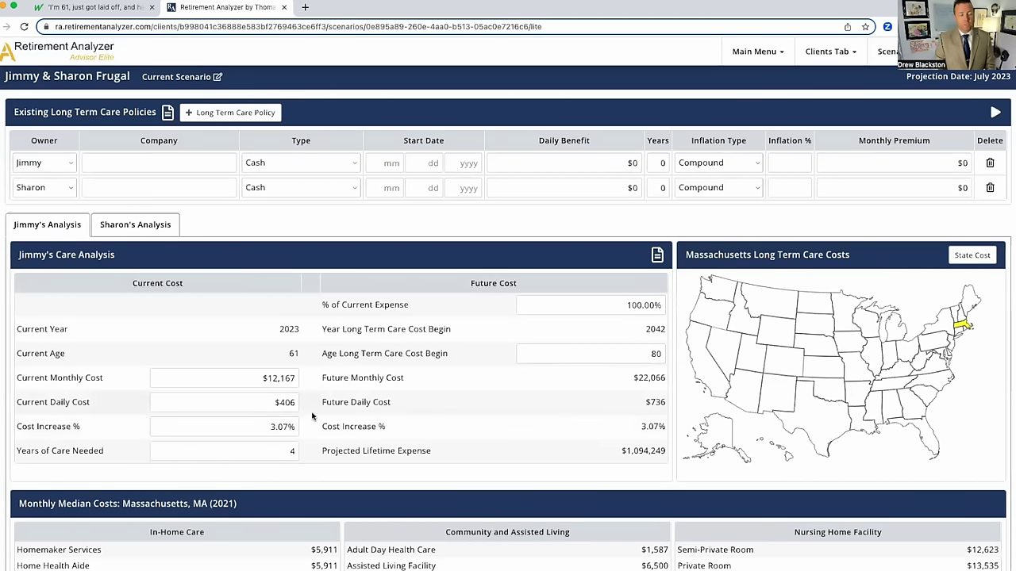
scroll(399, 403, "down", 4)
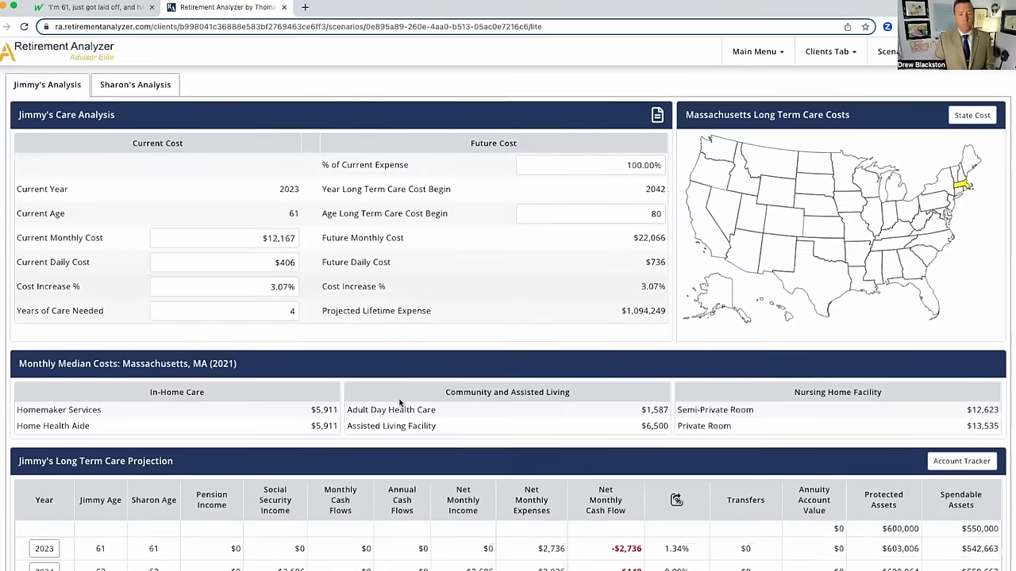
scroll(399, 403, "down", 6)
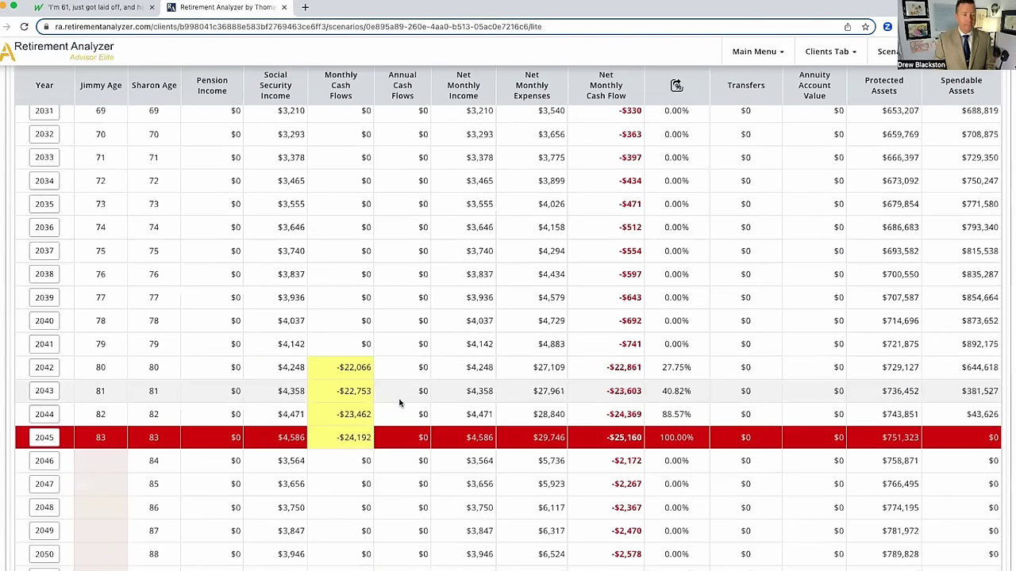
mouse_move(346, 373)
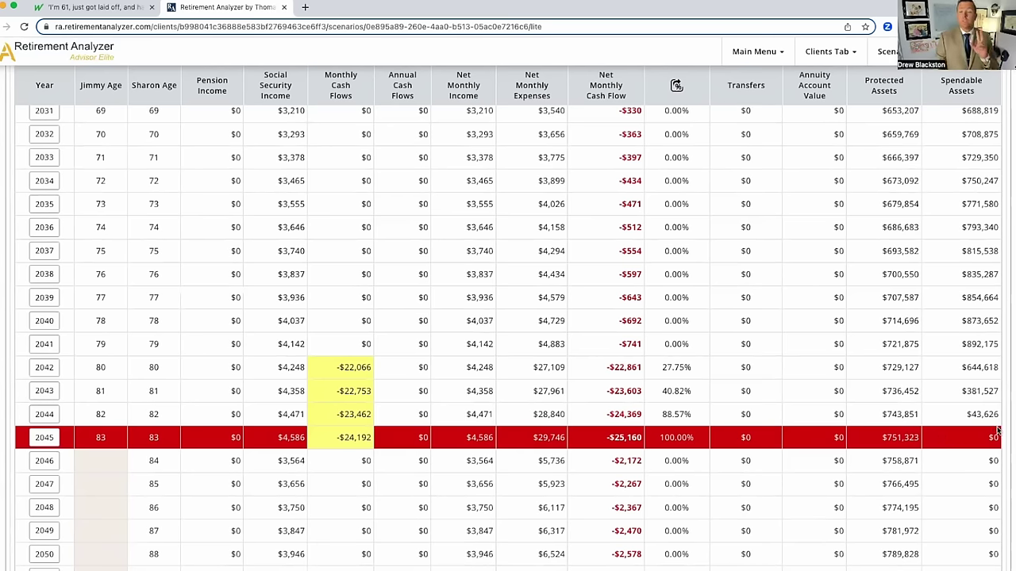
scroll(1010, 424, "up", 6)
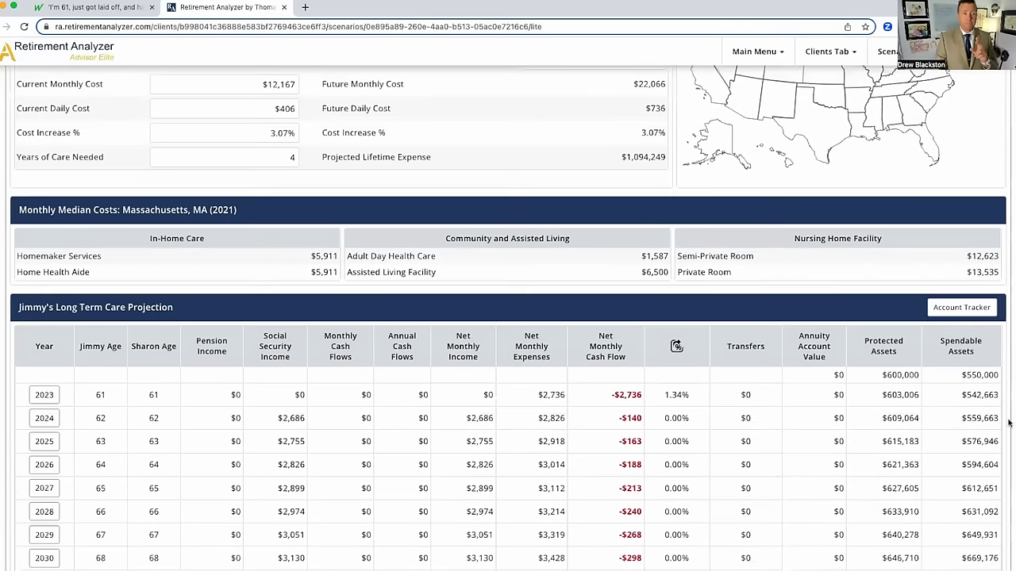
double_click(293, 158)
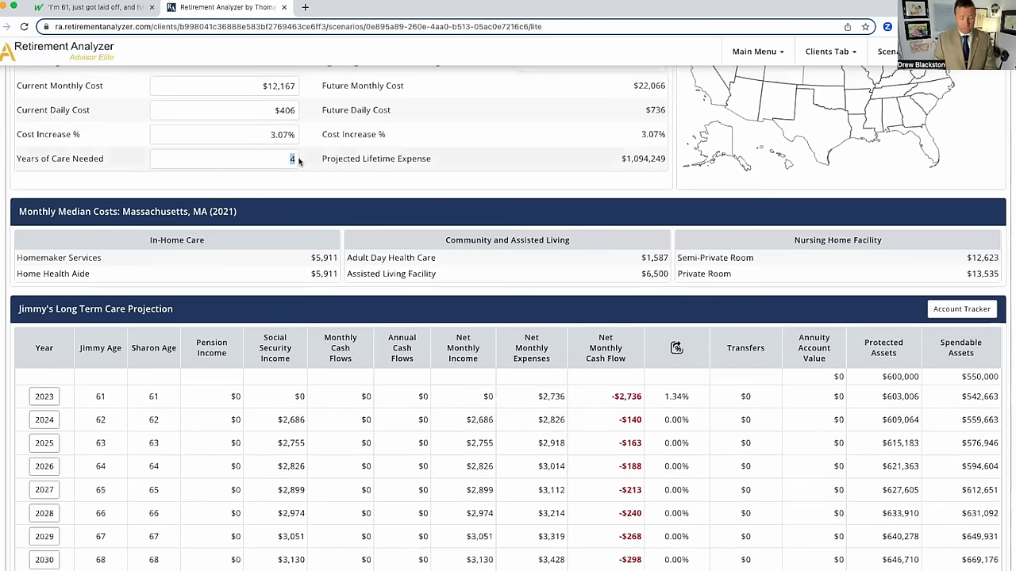
Step: Set Jimmy's years of care needed to 2 and review the $530,354 projected lifetime expense
type("2")
left_click(306, 181)
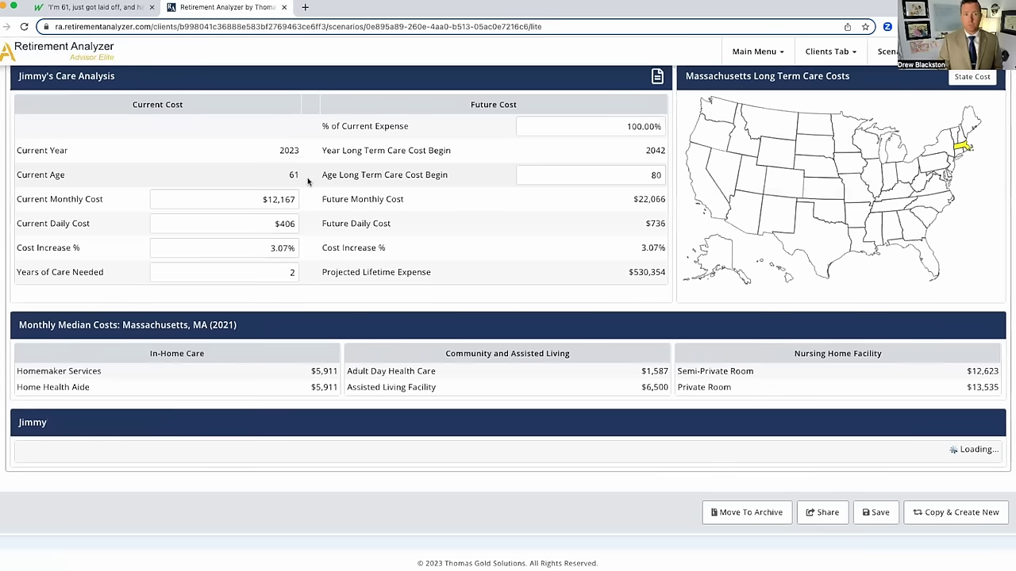
scroll(392, 211, "down", 5)
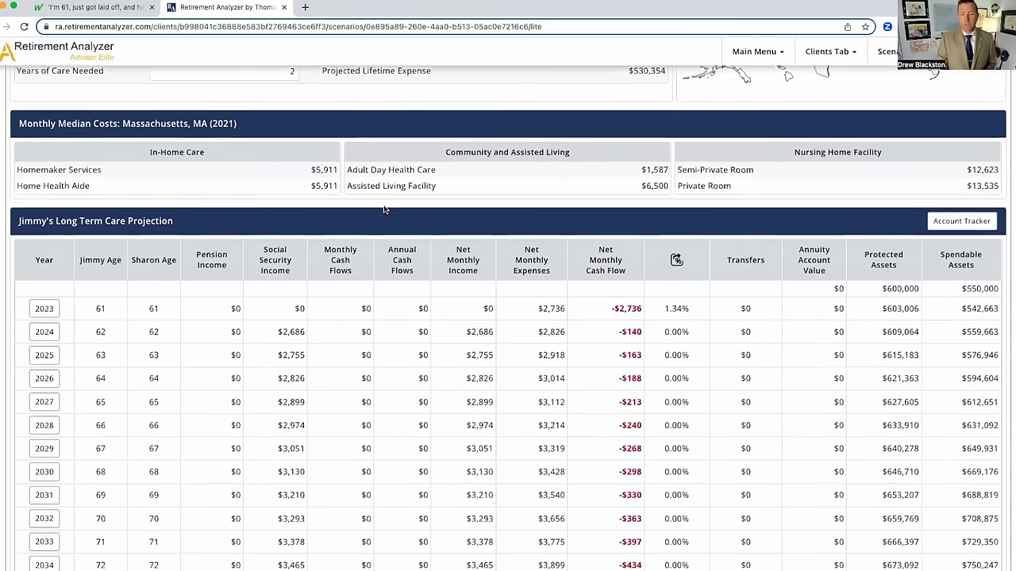
scroll(392, 211, "down", 2)
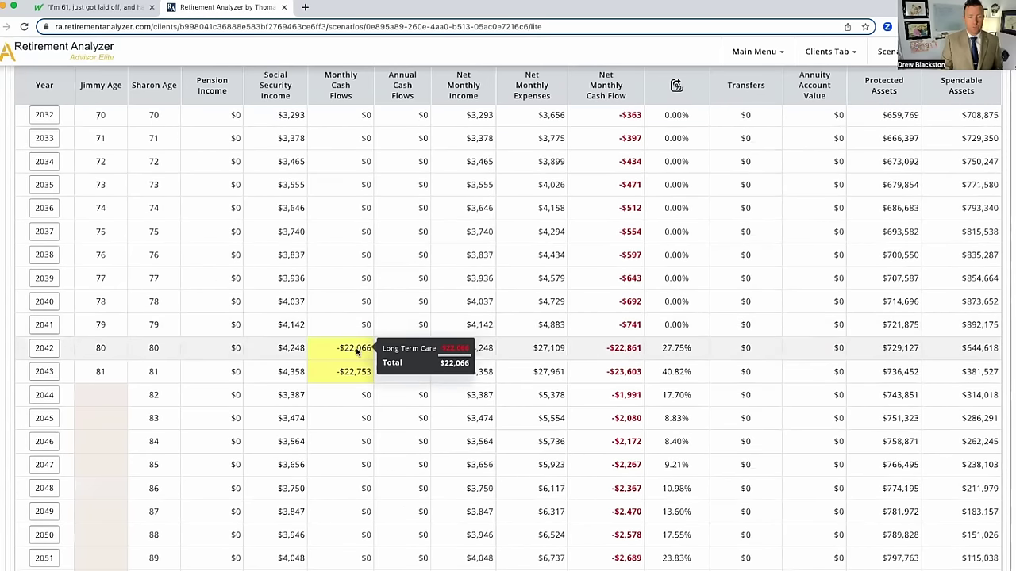
scroll(854, 371, "down", 3)
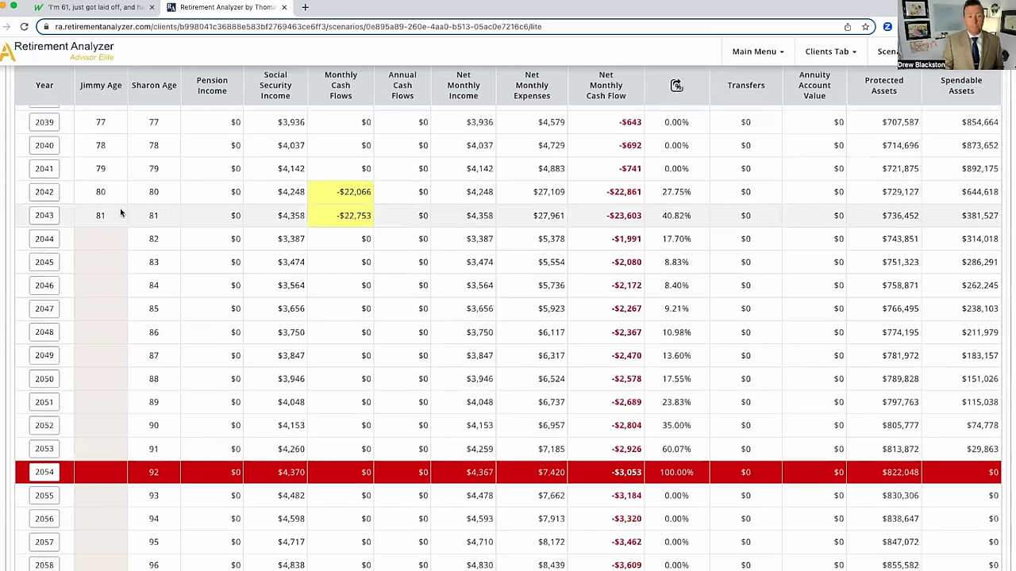
mouse_move(319, 220)
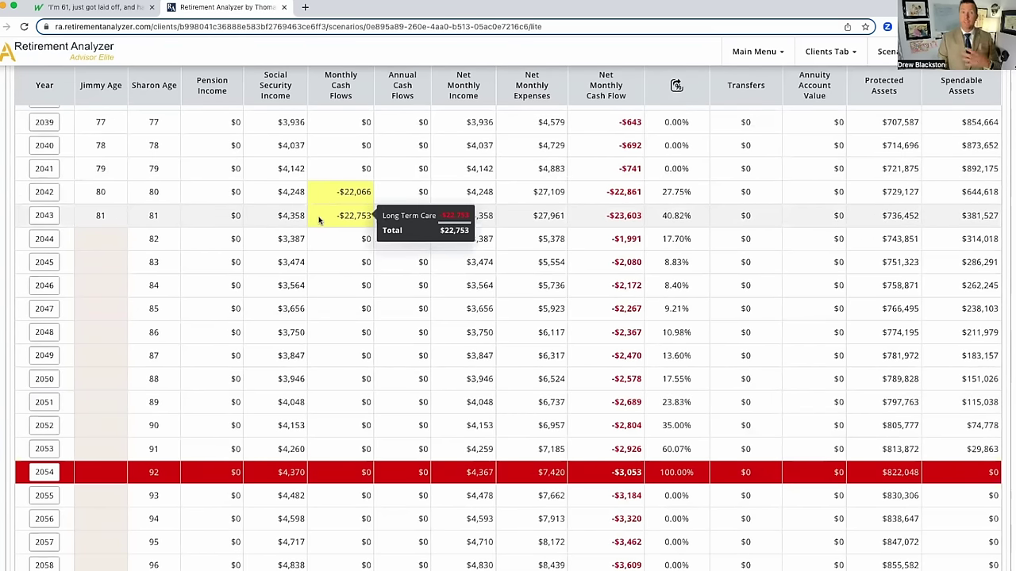
mouse_move(972, 226)
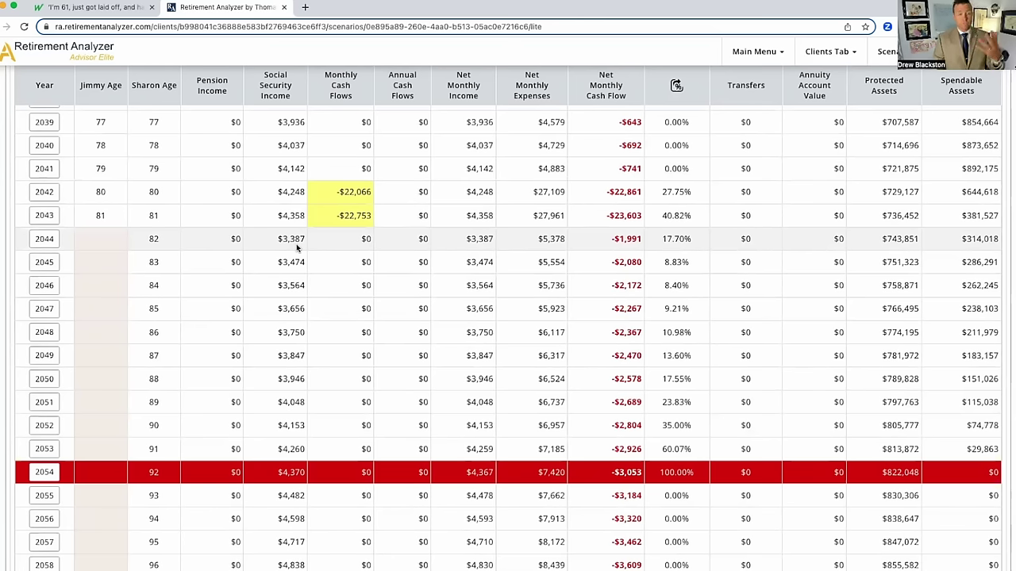
mouse_move(957, 249)
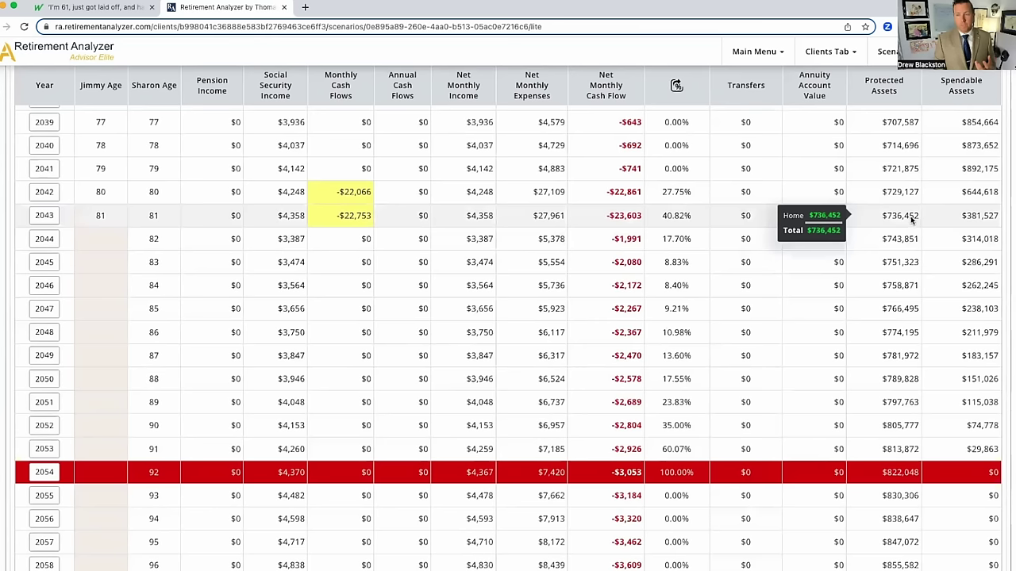
mouse_move(905, 315)
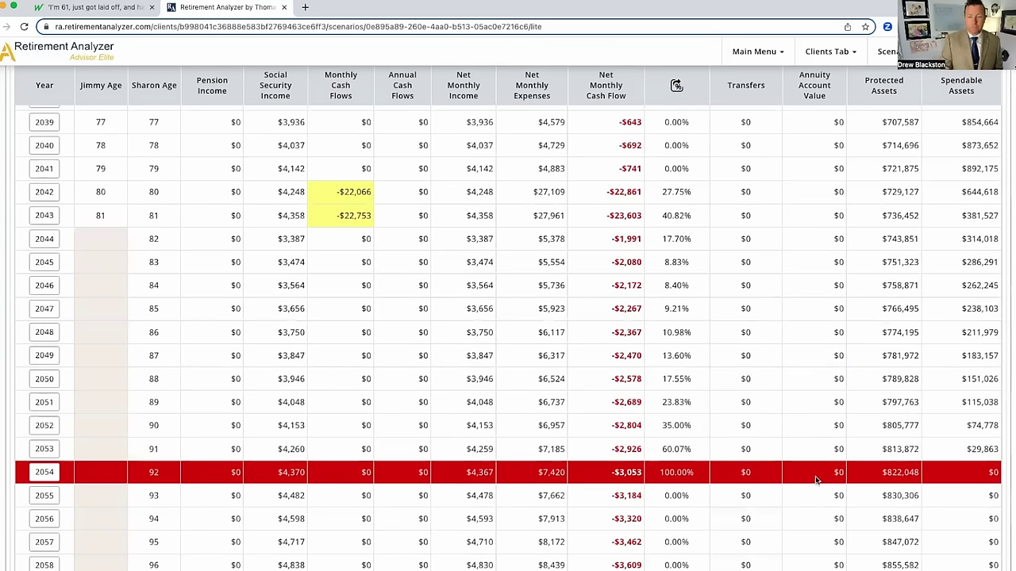
Step: Return to the scenario's Expenses page showing the $2,700 monthly expense
scroll(817, 476, "up", 5)
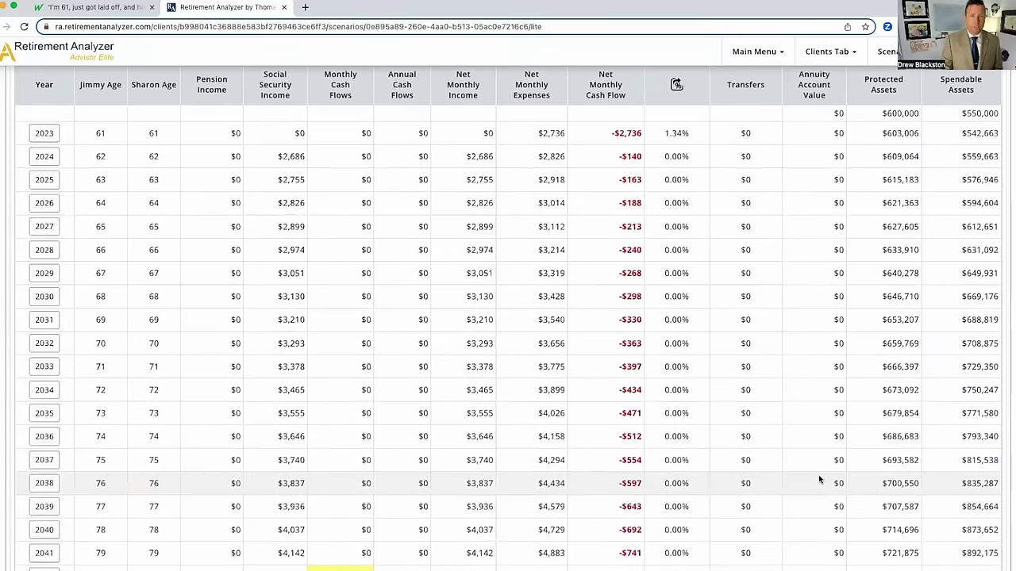
scroll(818, 474, "up", 5)
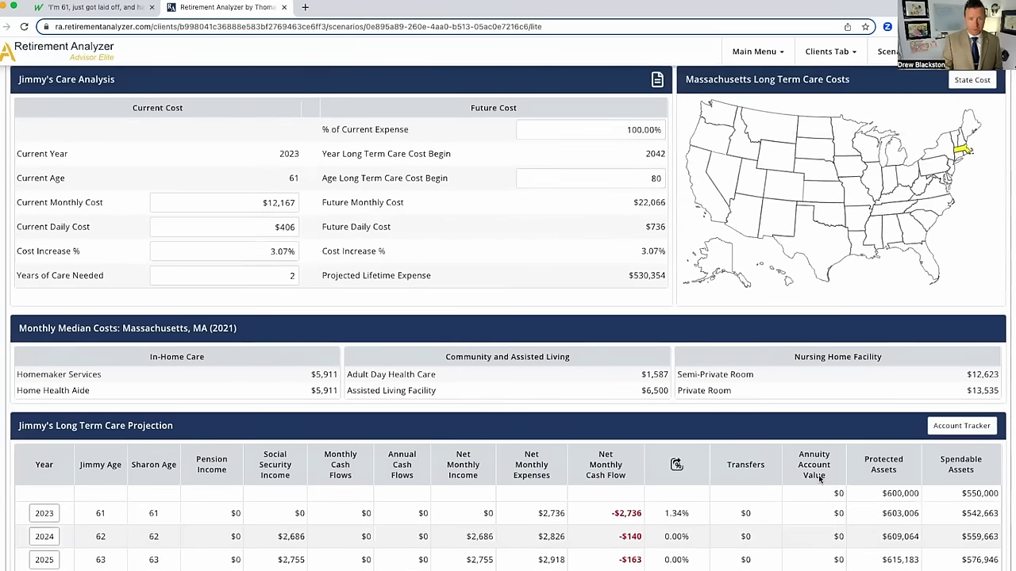
scroll(819, 474, "up", 2)
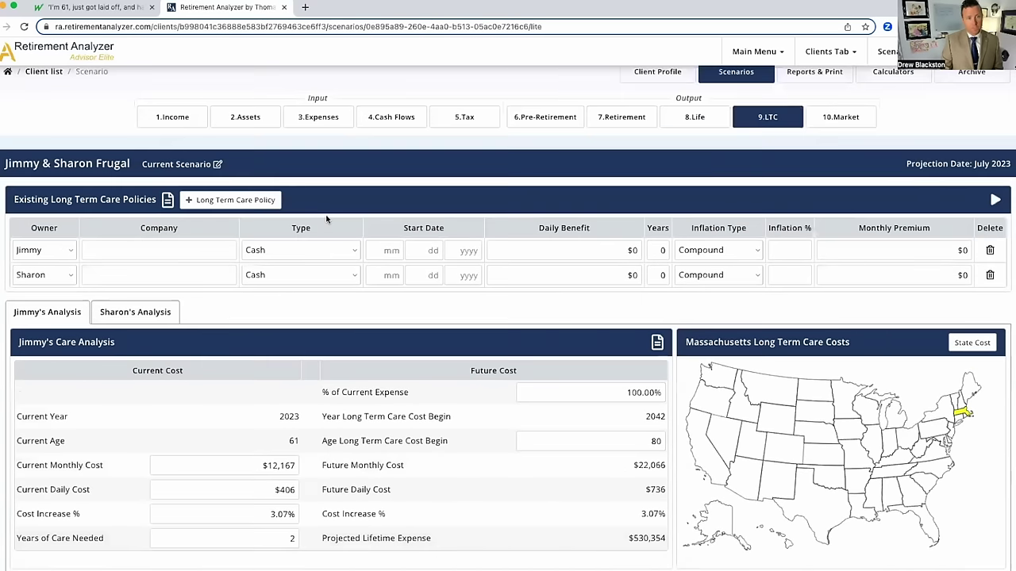
scroll(326, 219, "up", 1)
left_click(318, 179)
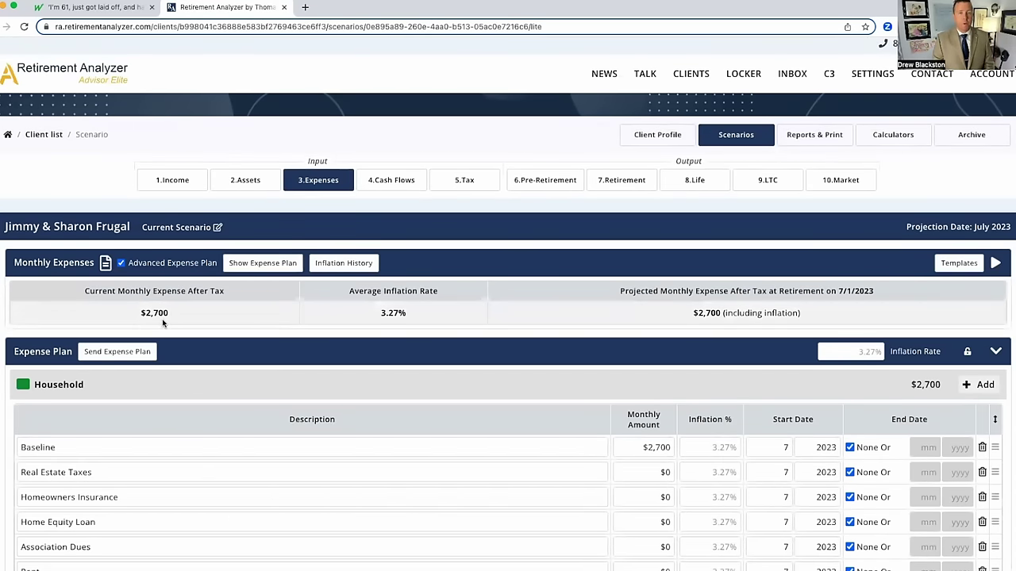
scroll(214, 313, "down", 2)
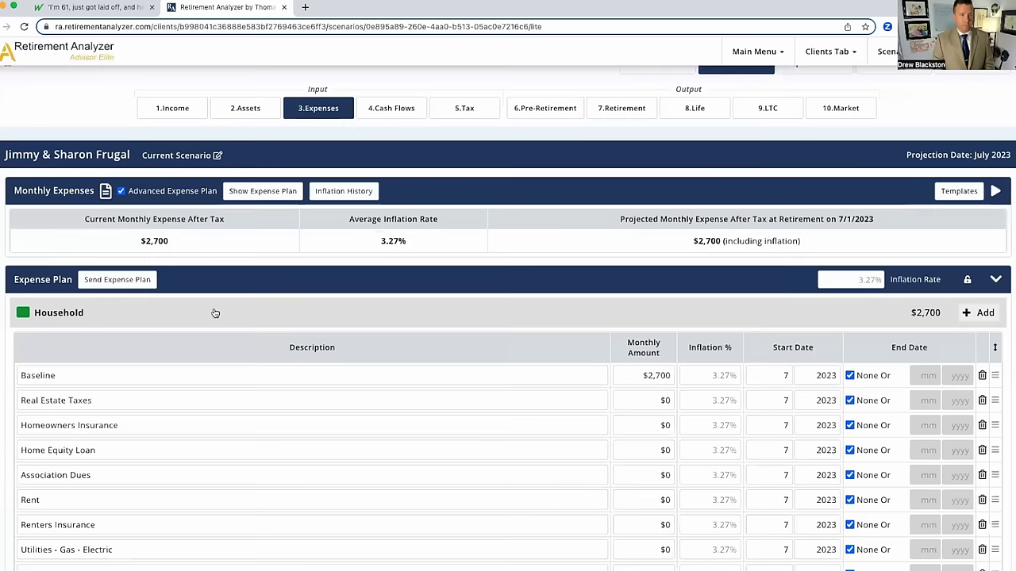
scroll(215, 313, "down", 1)
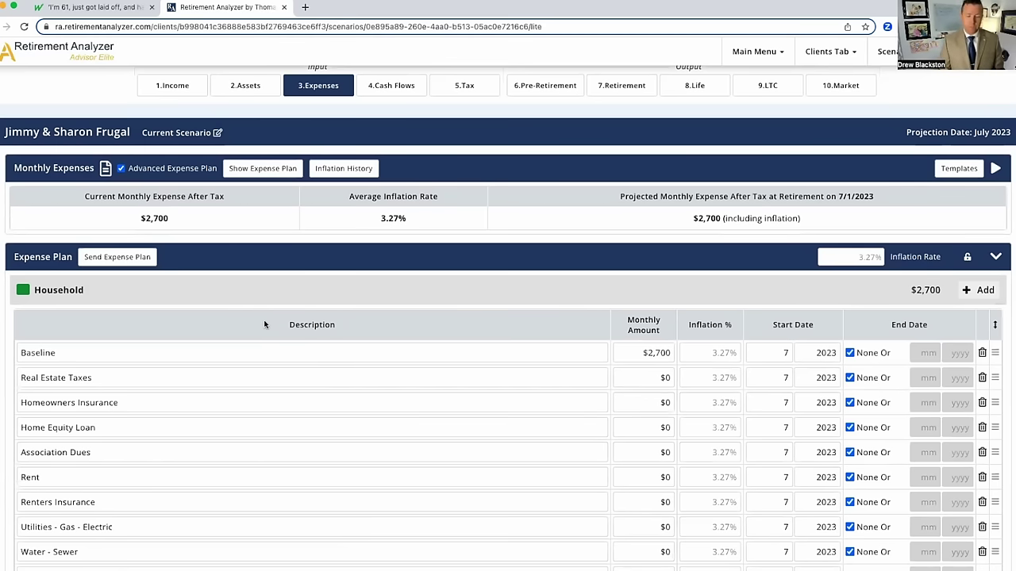
left_click(639, 352)
type("3333")
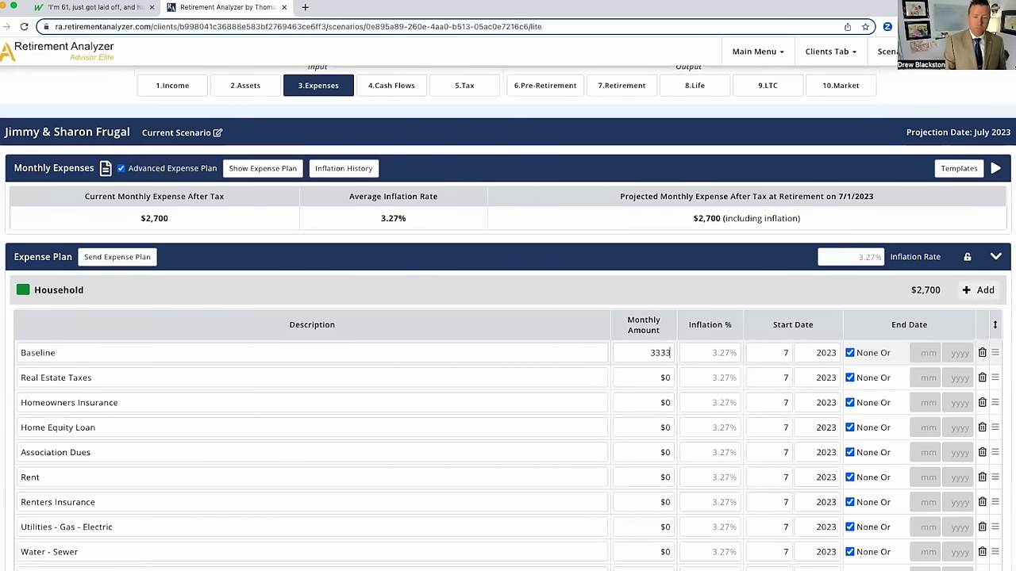
left_click(626, 284)
left_click(612, 288)
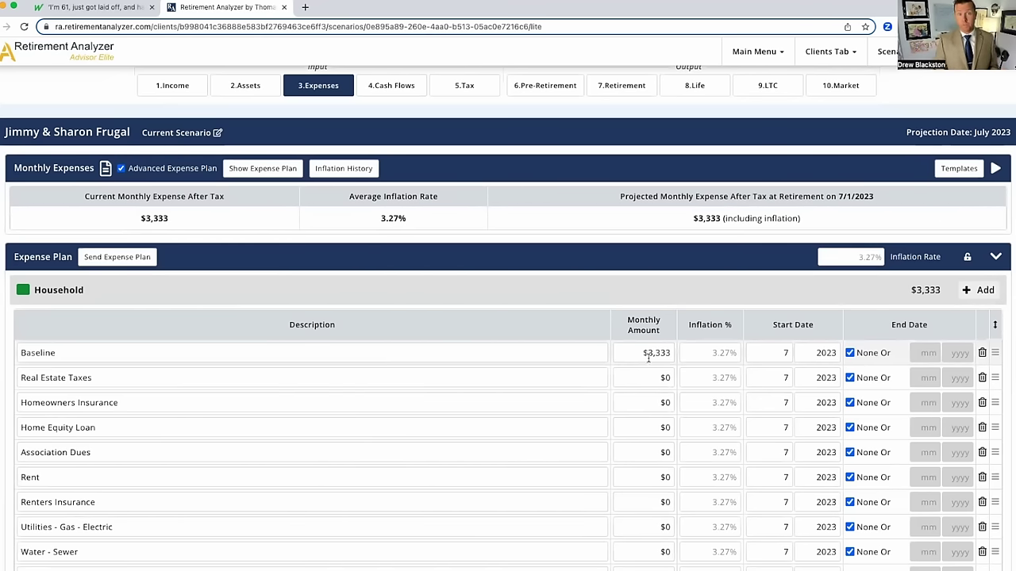
scroll(640, 326, "up", 1)
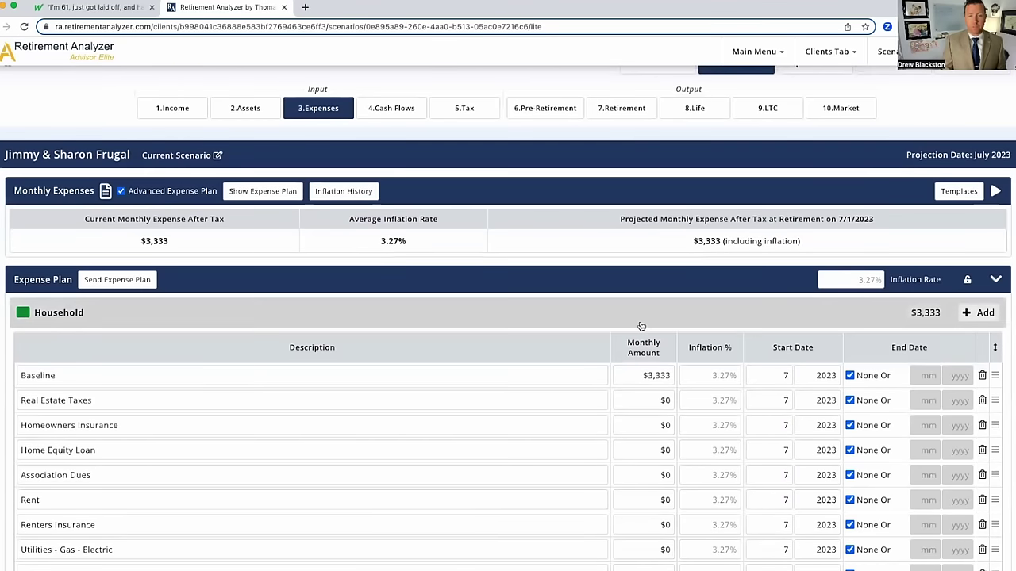
scroll(640, 324, "up", 1)
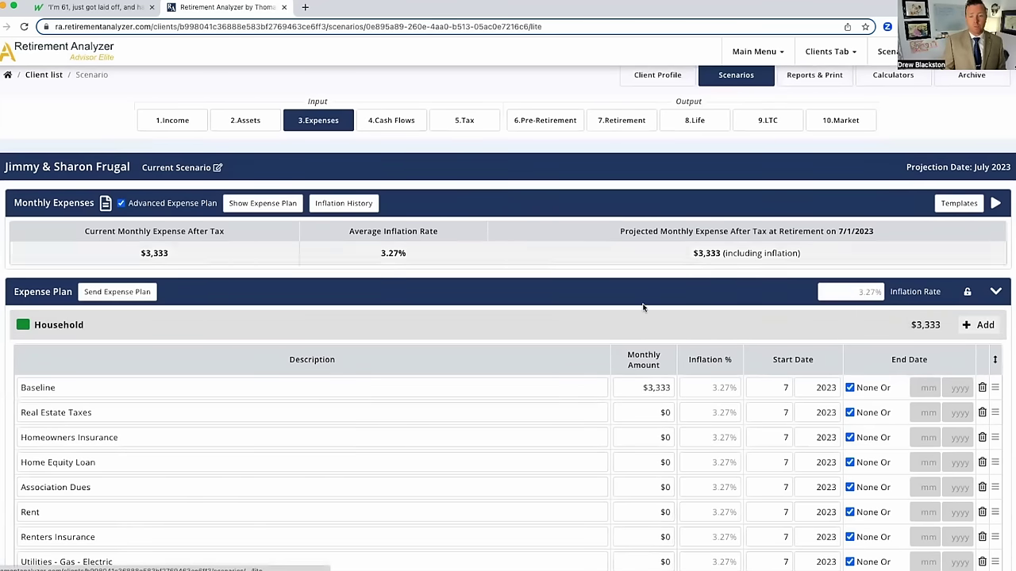
left_click(624, 126)
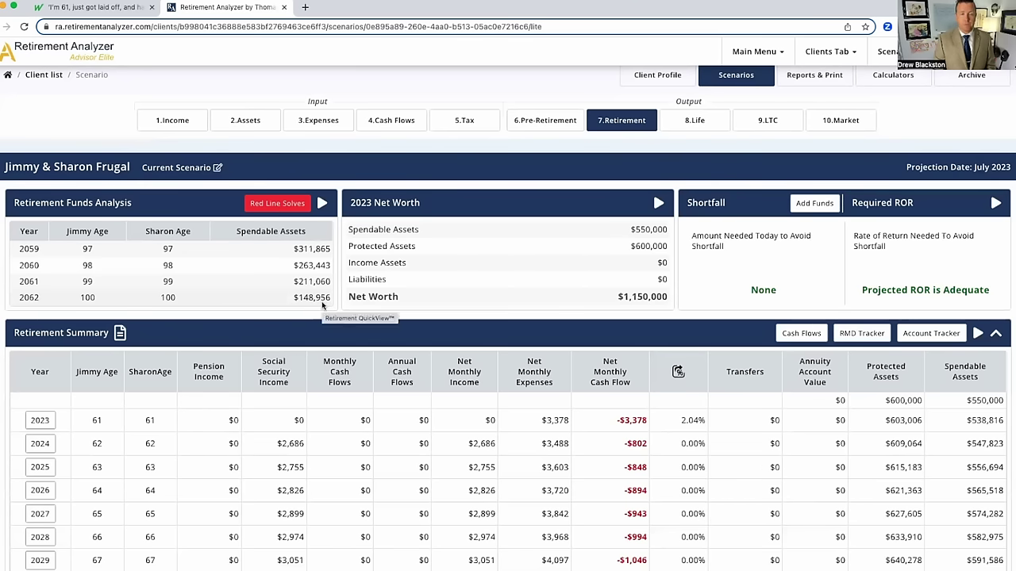
Step: Try a $2,700 Baseline monthly expense and check the retirement projection
left_click(331, 120)
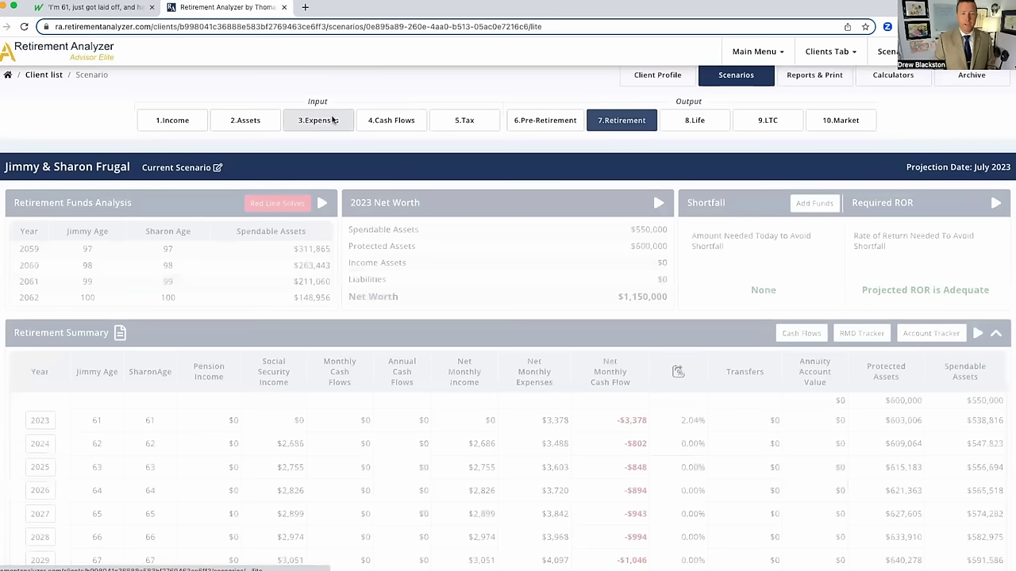
left_click_drag(642, 389, 679, 389)
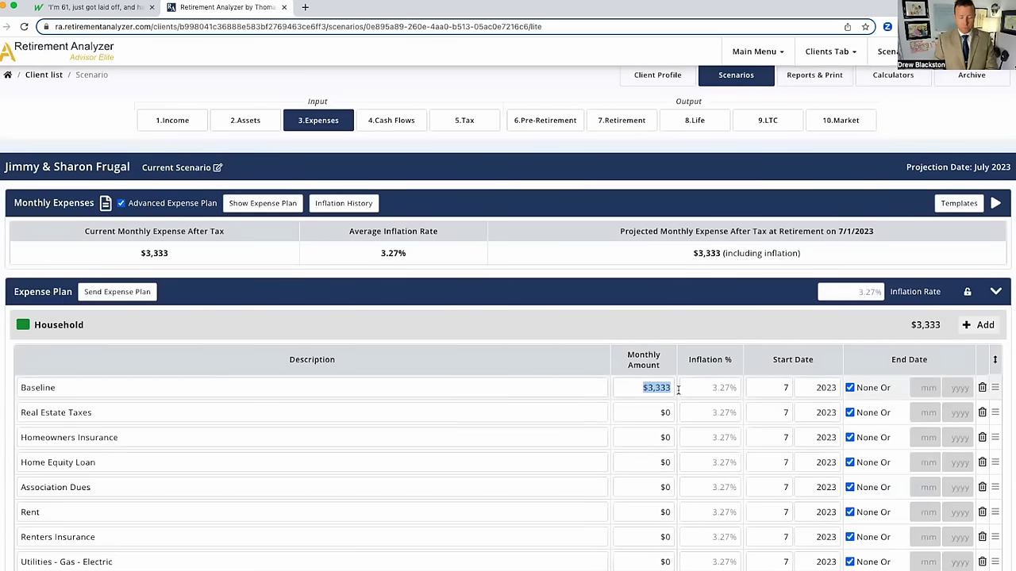
type("2700")
left_click(674, 325)
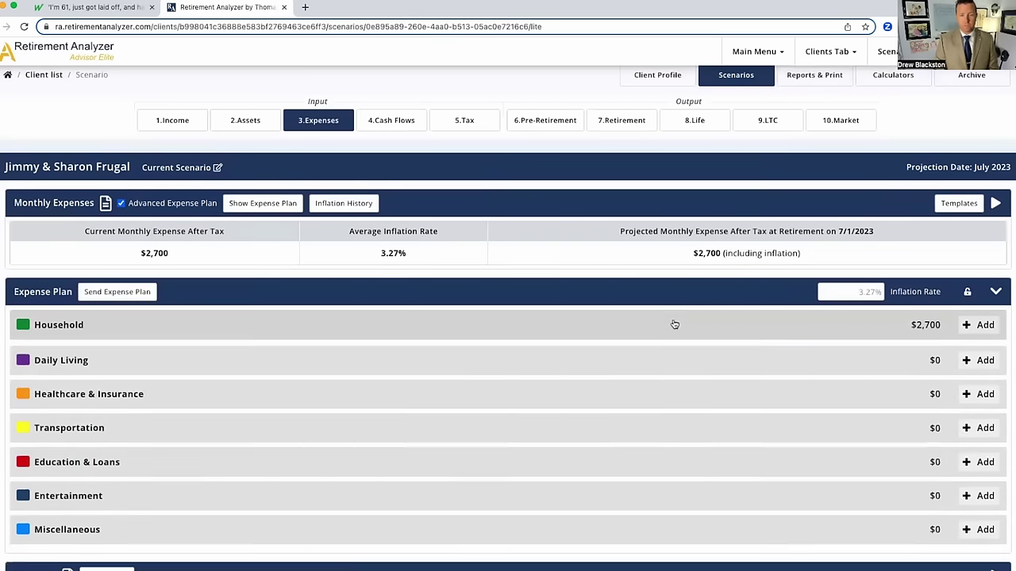
left_click(621, 120)
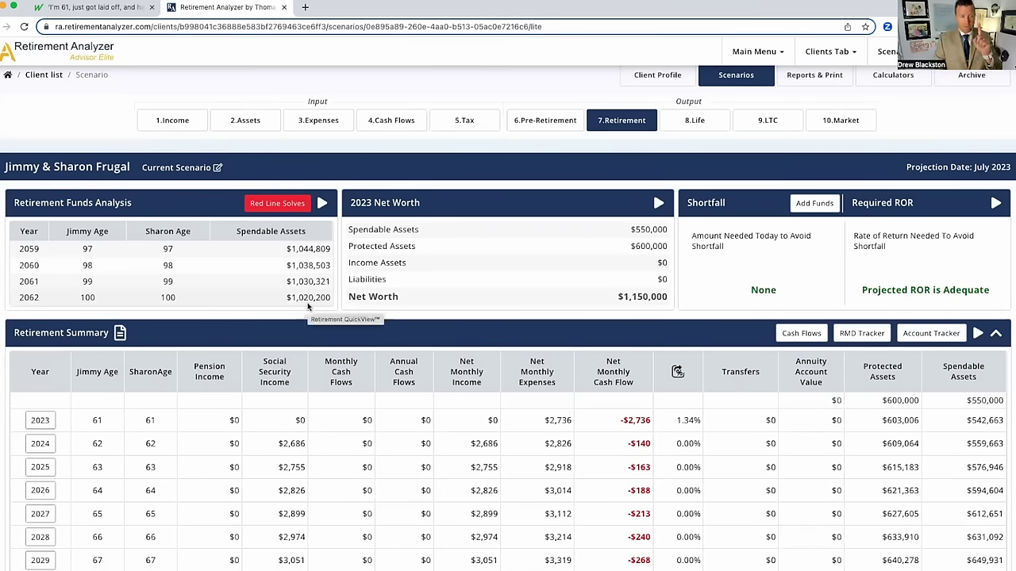
Step: Raise the Baseline monthly expense to $3,300 and review the retirement projection
left_click(327, 124)
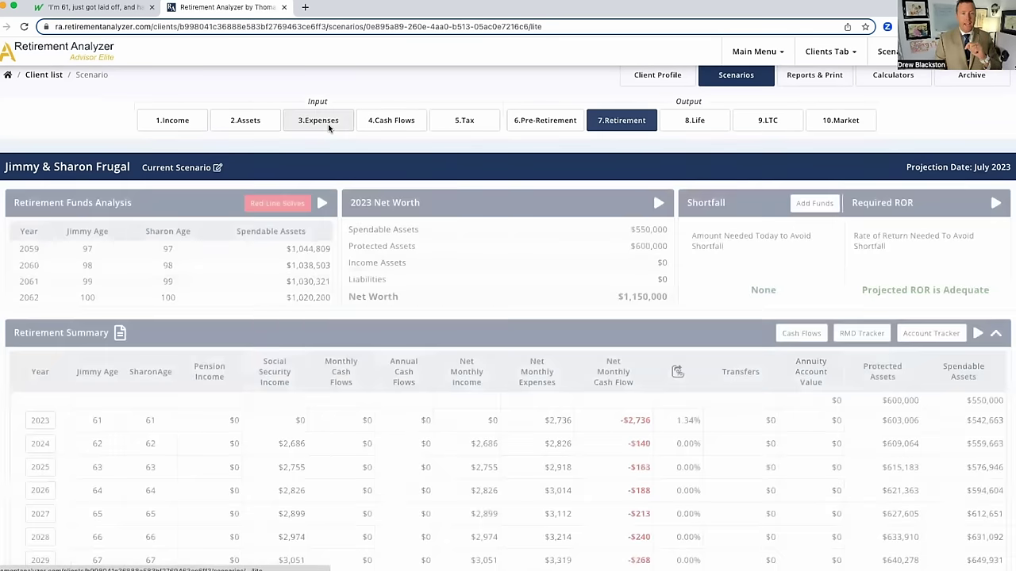
left_click(211, 319)
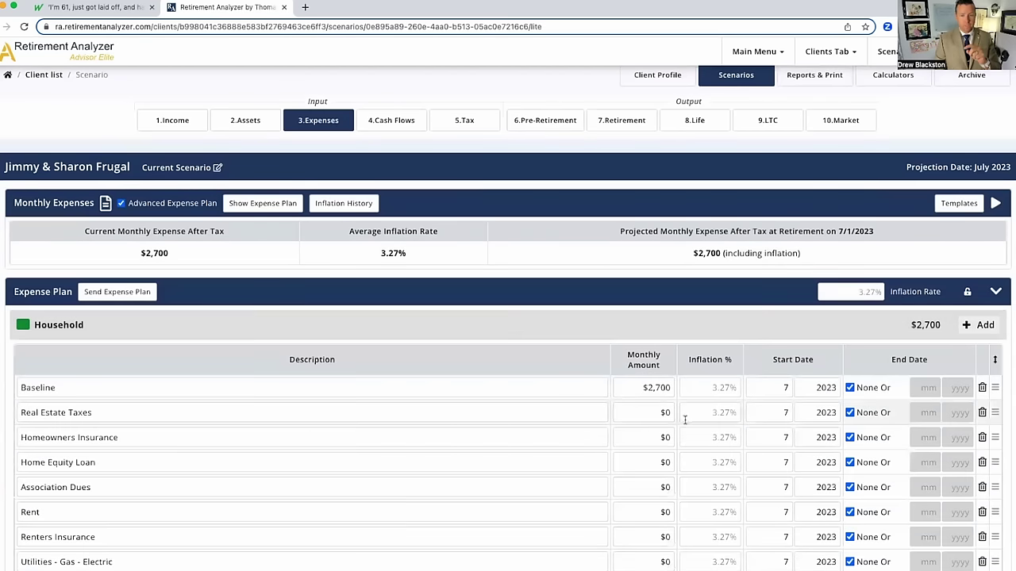
left_click_drag(641, 389, 684, 391)
type("3300")
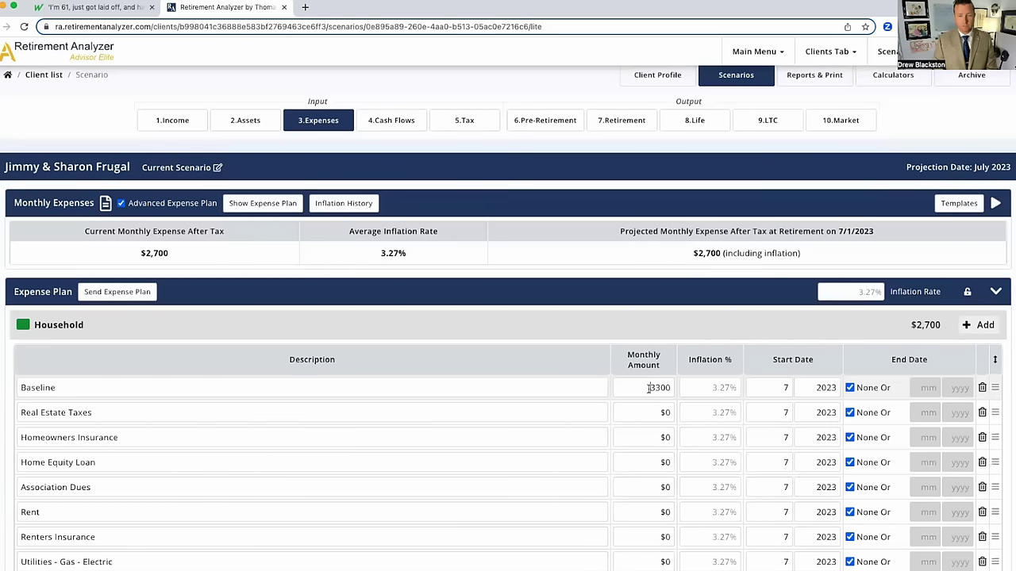
left_click(714, 389)
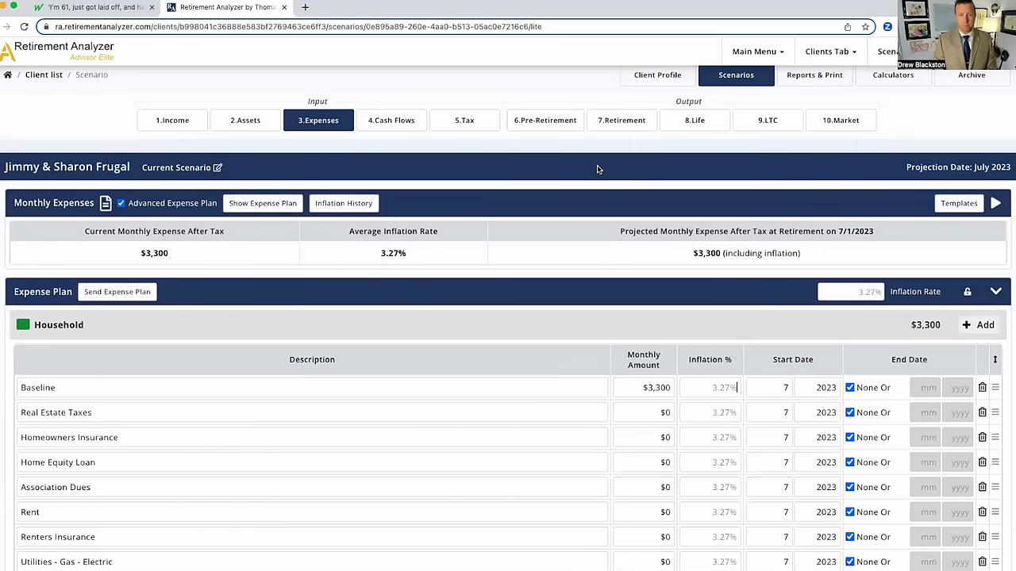
left_click(633, 118)
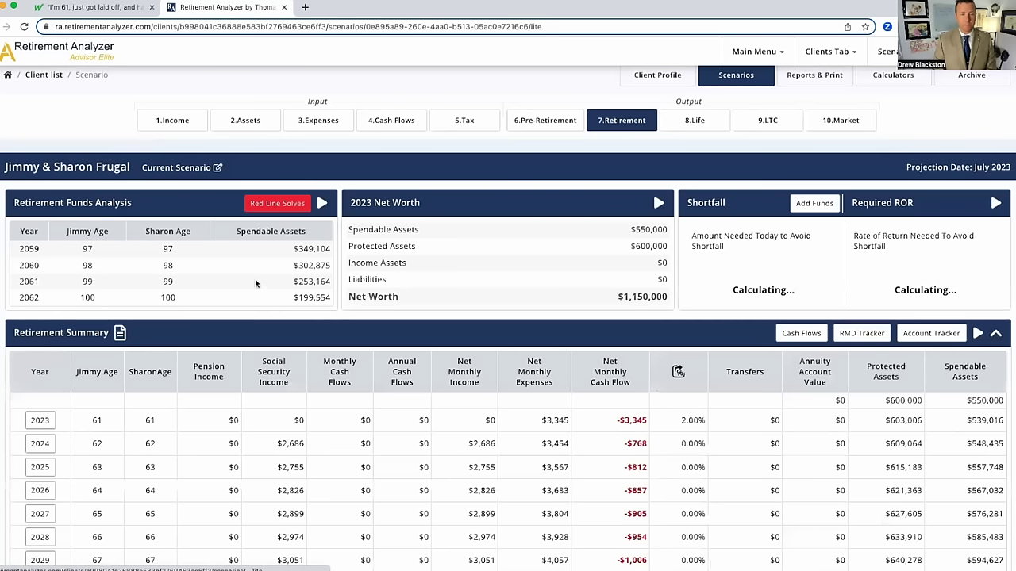
Step: Give the Baseline expense a 3.27% inflation rate and review the retirement results
left_click(300, 123)
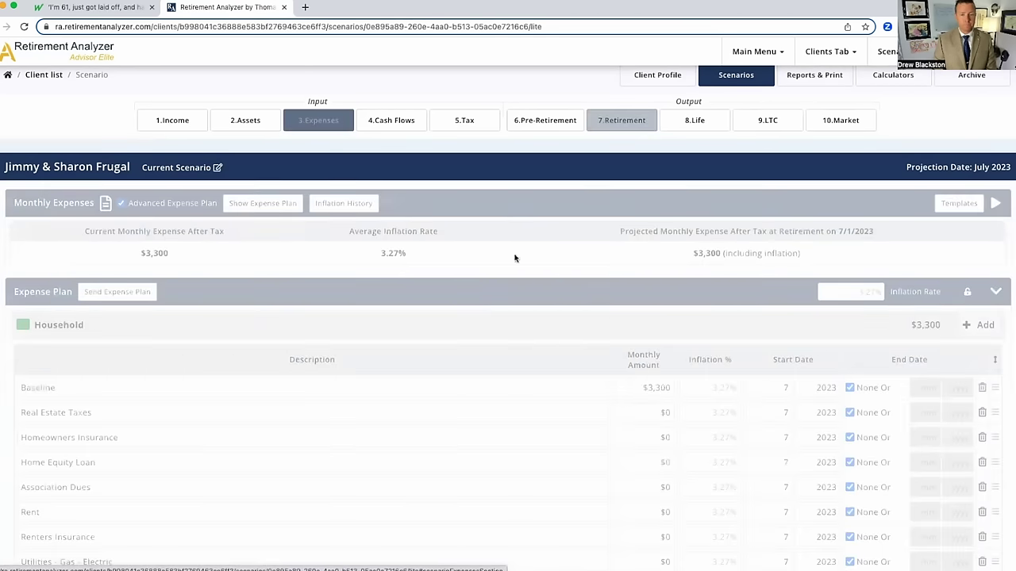
left_click(723, 388)
type("3.27")
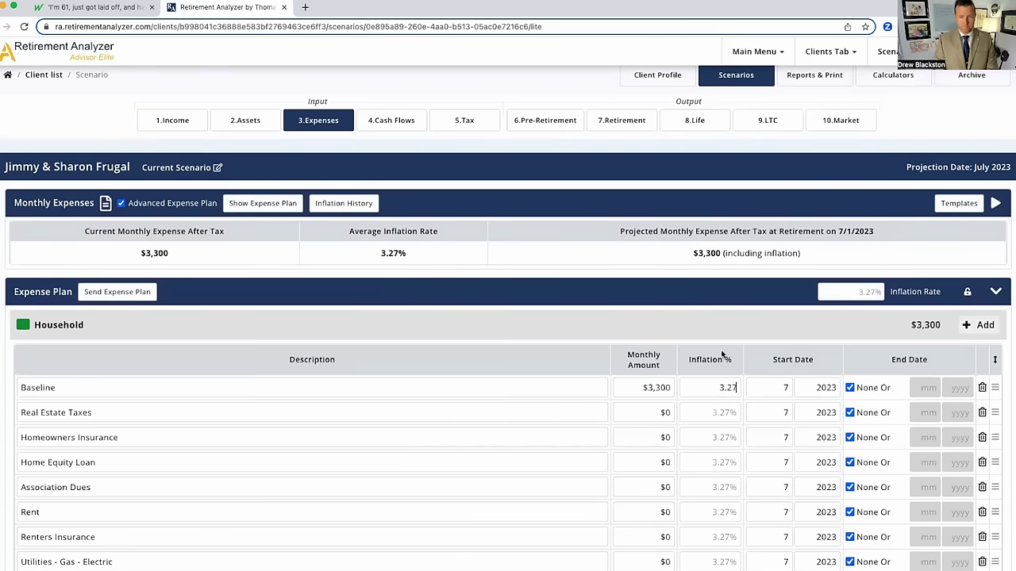
left_click(605, 126)
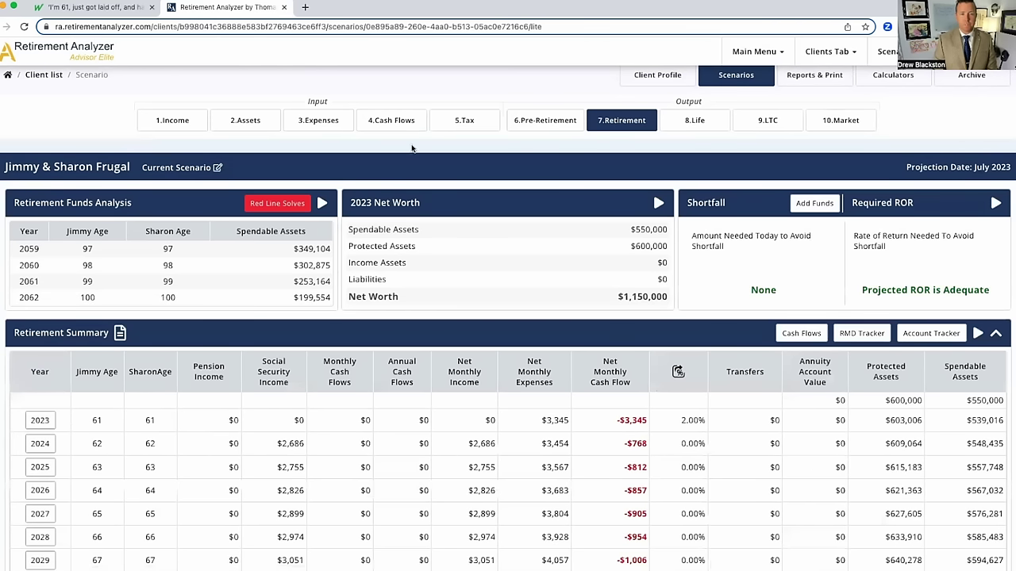
left_click(339, 123)
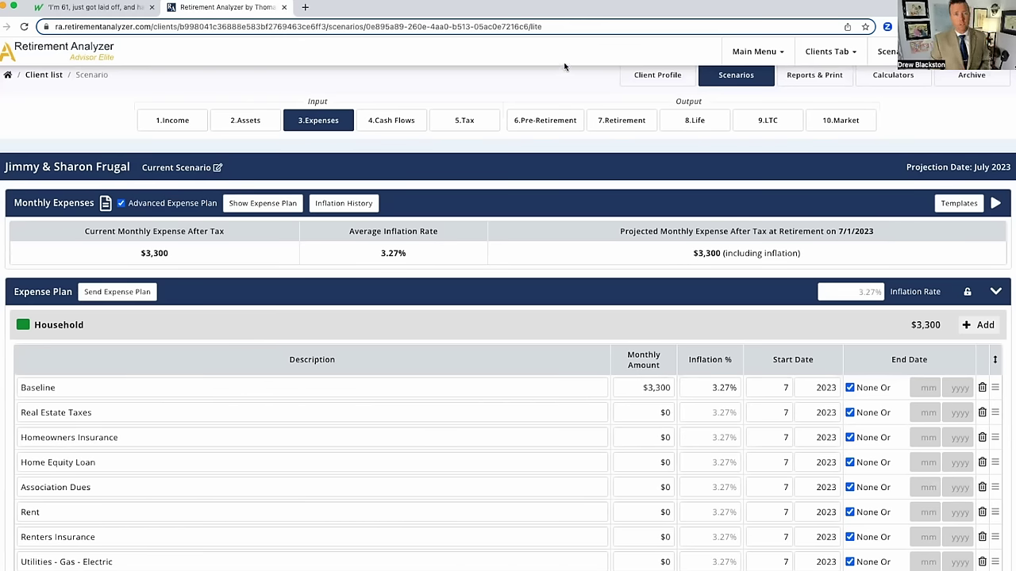
Step: Lower the Baseline monthly expense back to $2,700, then add a third Social Security row on Income
scroll(562, 70, "down", 1)
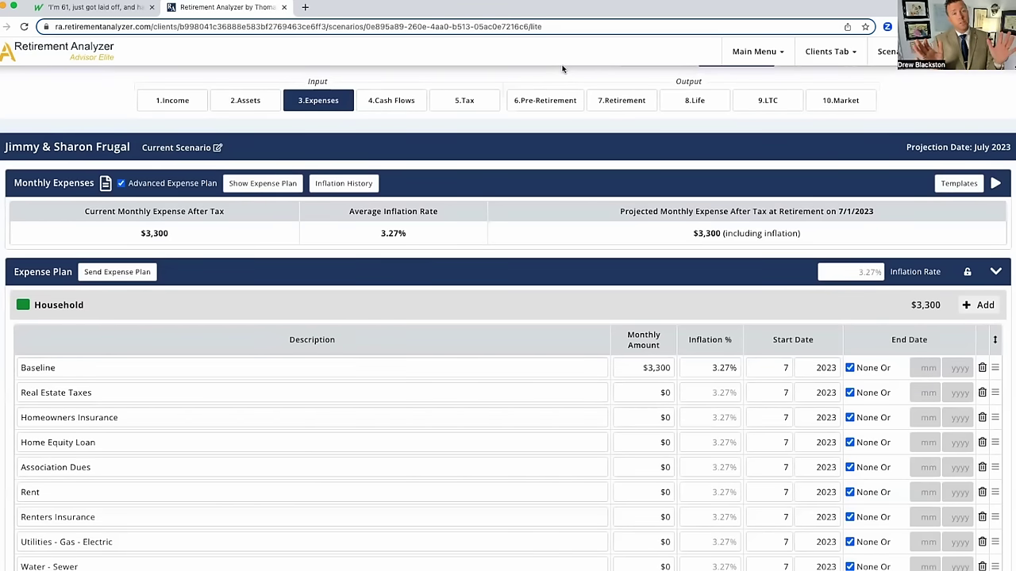
scroll(562, 69, "down", 1)
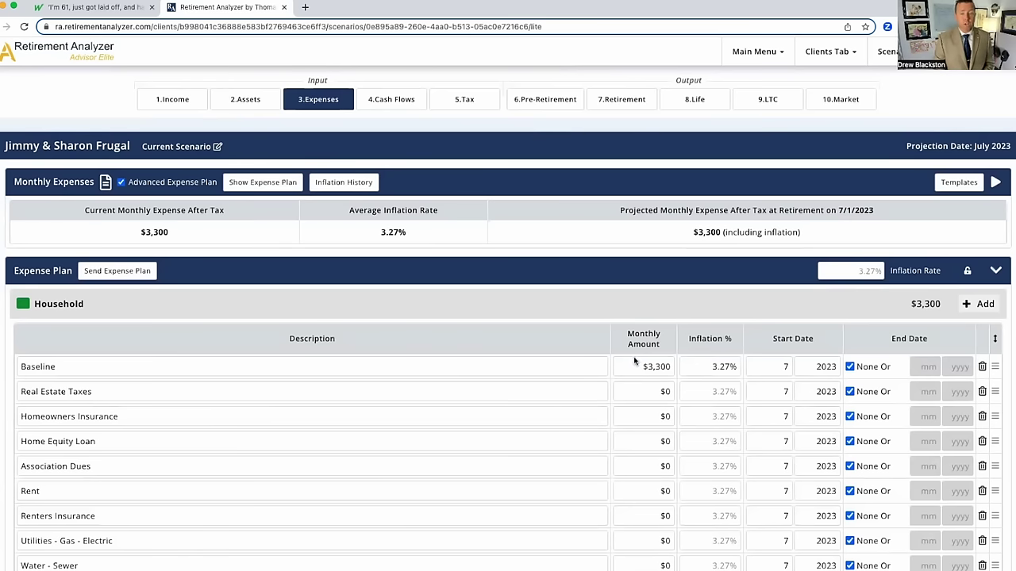
left_click_drag(634, 361, 679, 367)
type("2700")
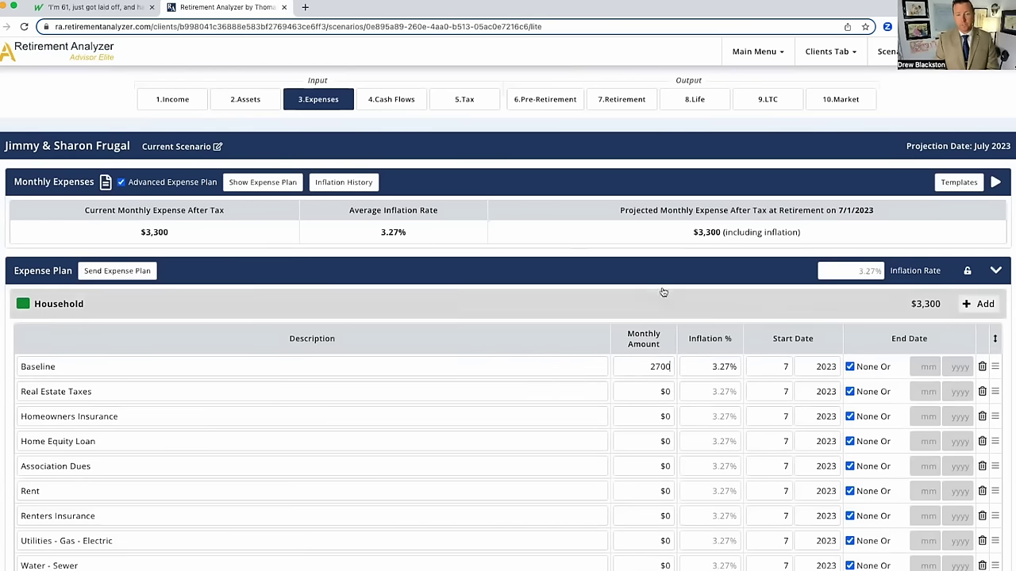
left_click(665, 278)
left_click(165, 100)
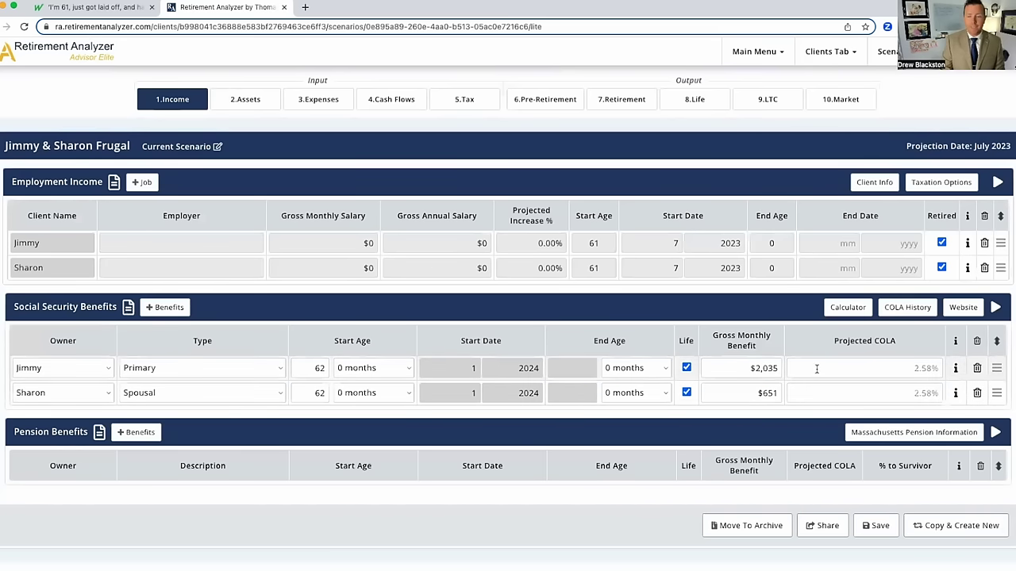
left_click(164, 308)
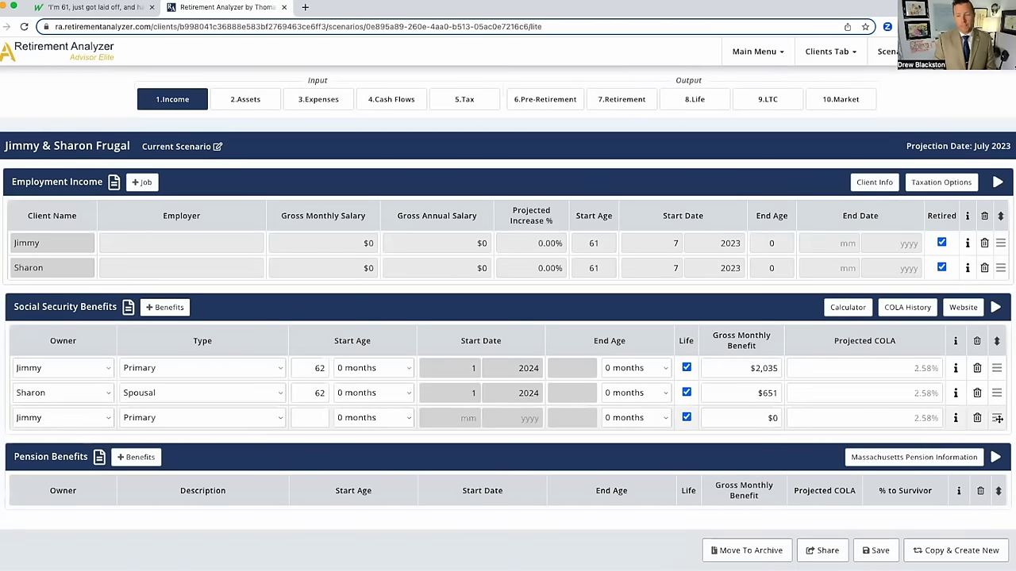
Step: Make Sharon the owner of the new Primary Social Security benefit row
left_click_drag(998, 418, 998, 393)
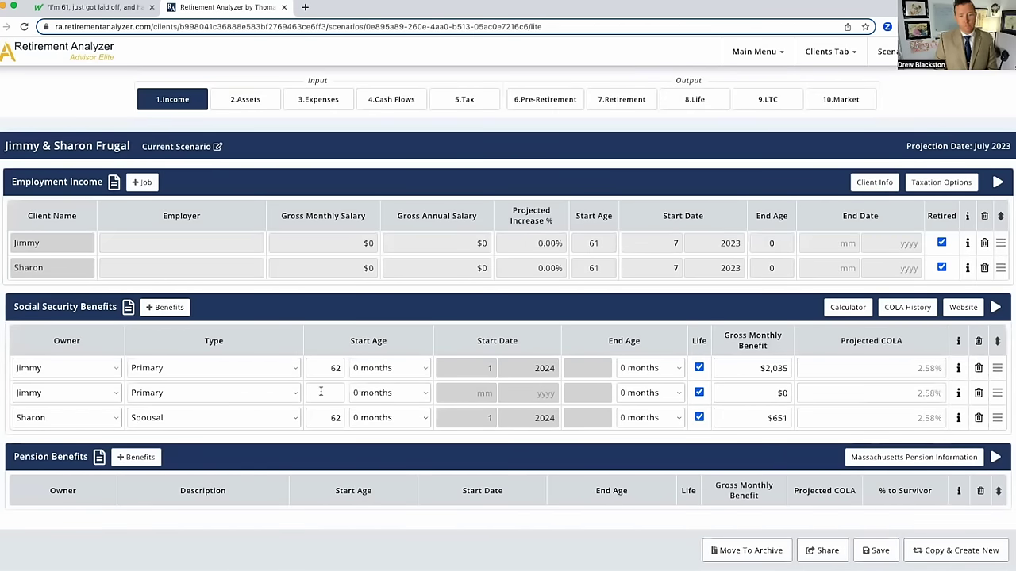
left_click(40, 392)
left_click(38, 408)
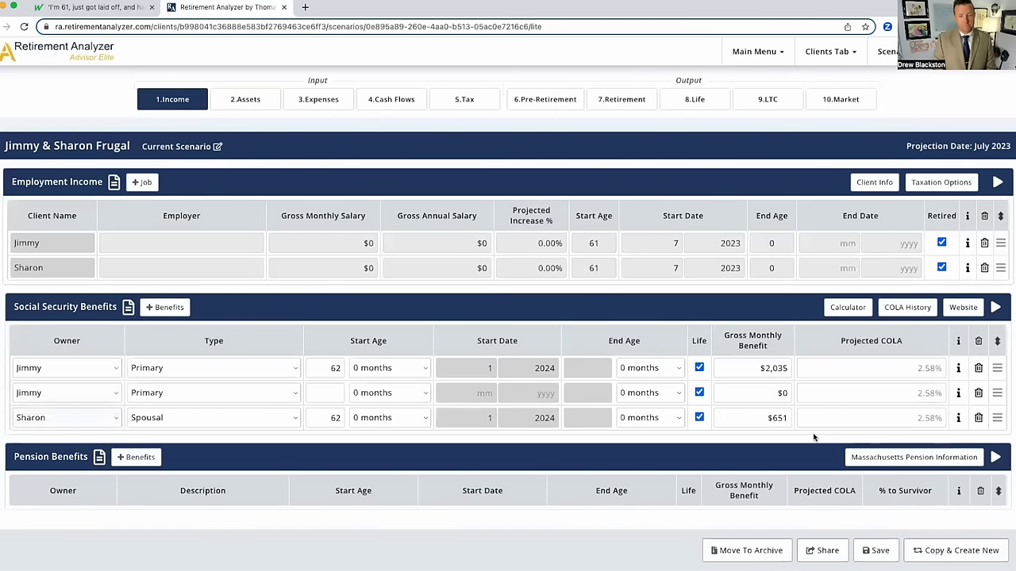
left_click_drag(998, 392, 996, 411)
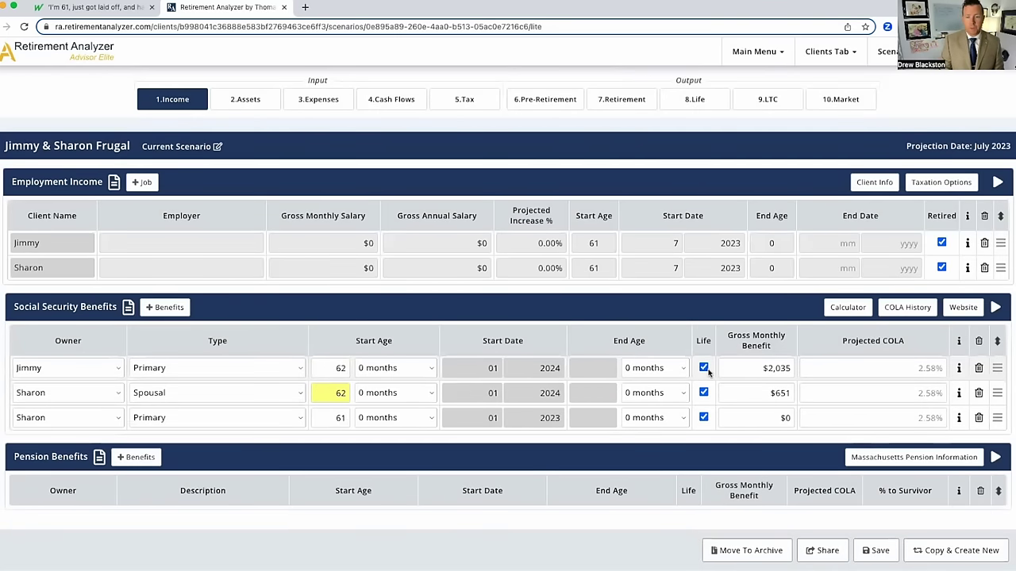
Step: End Jimmy's and Sharon's spousal benefits at age 80 instead of lifetime
left_click(704, 369)
type("80")
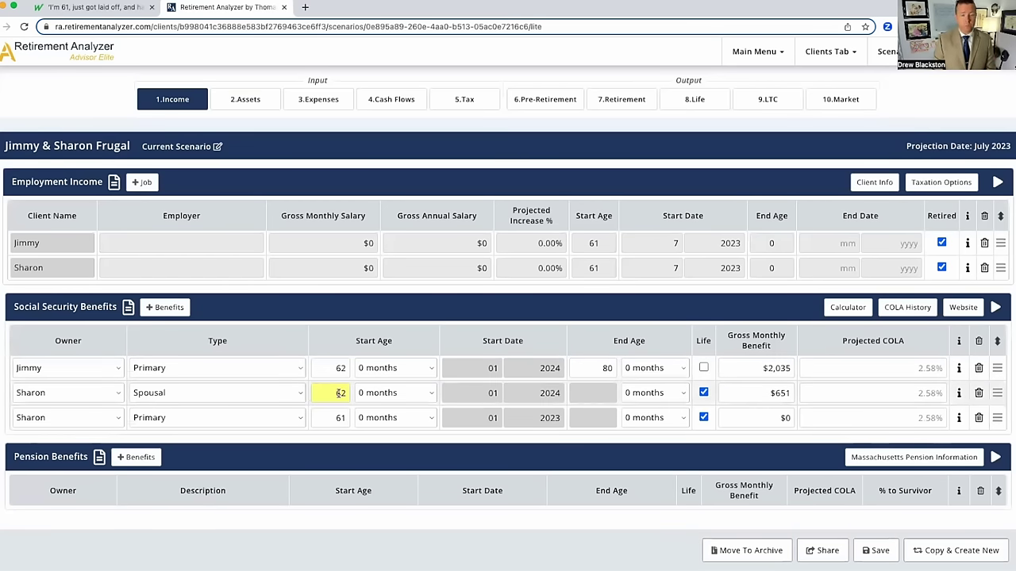
left_click(704, 393)
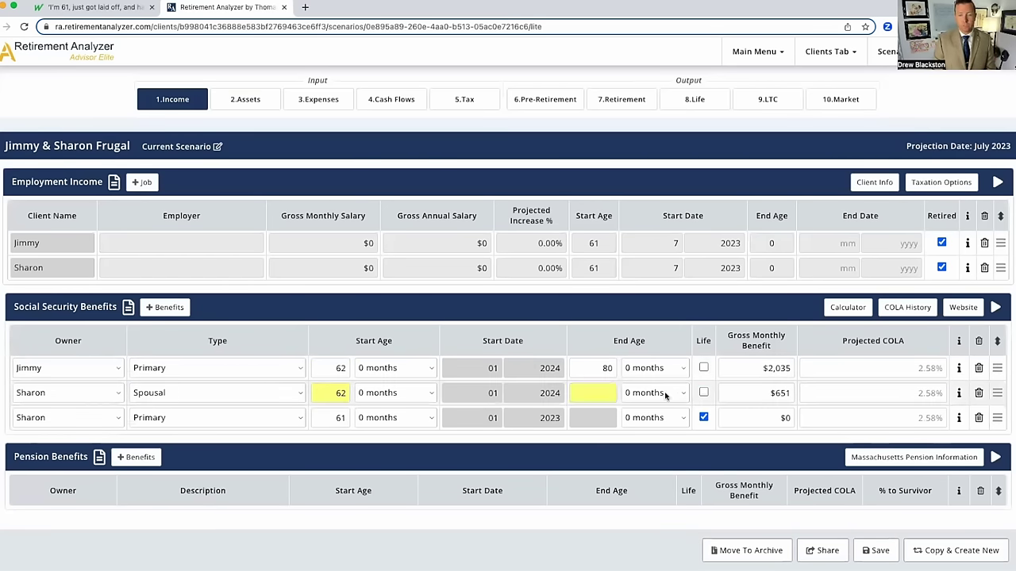
type("80")
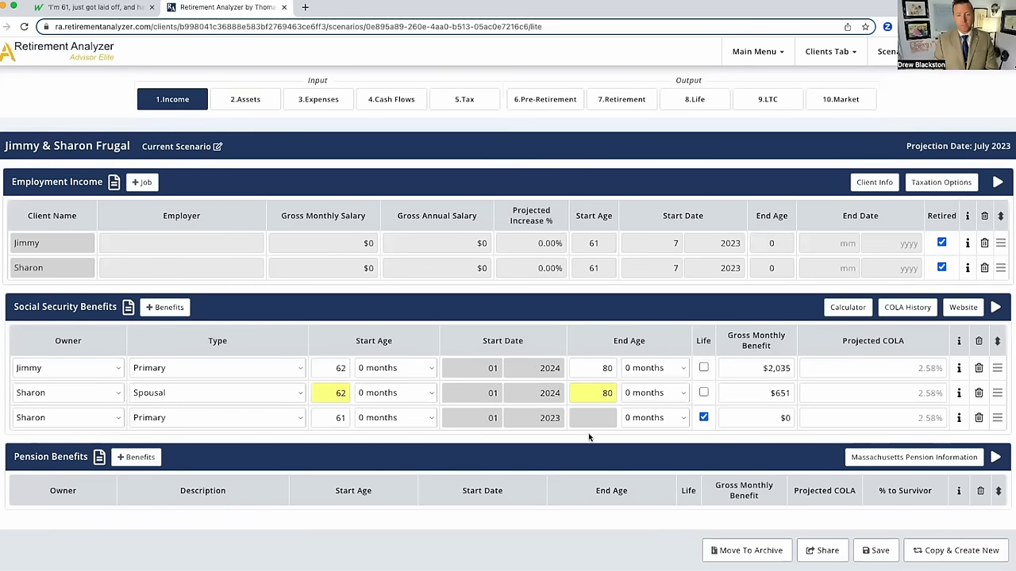
left_click(588, 433)
Step: Start Sharon's Primary benefit at age 80 and 1 month
double_click(326, 417)
type("80")
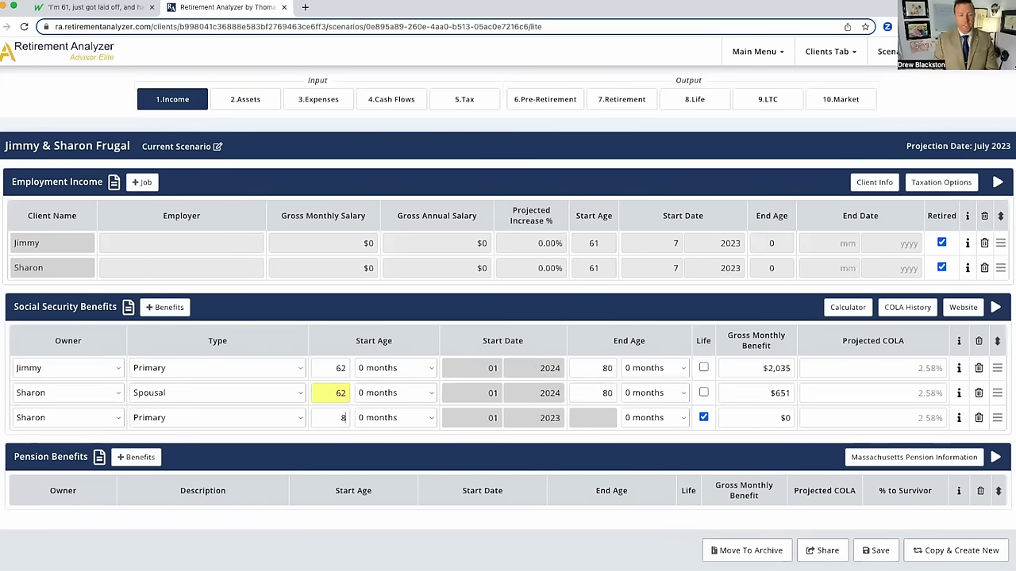
left_click(394, 417)
left_click(389, 432)
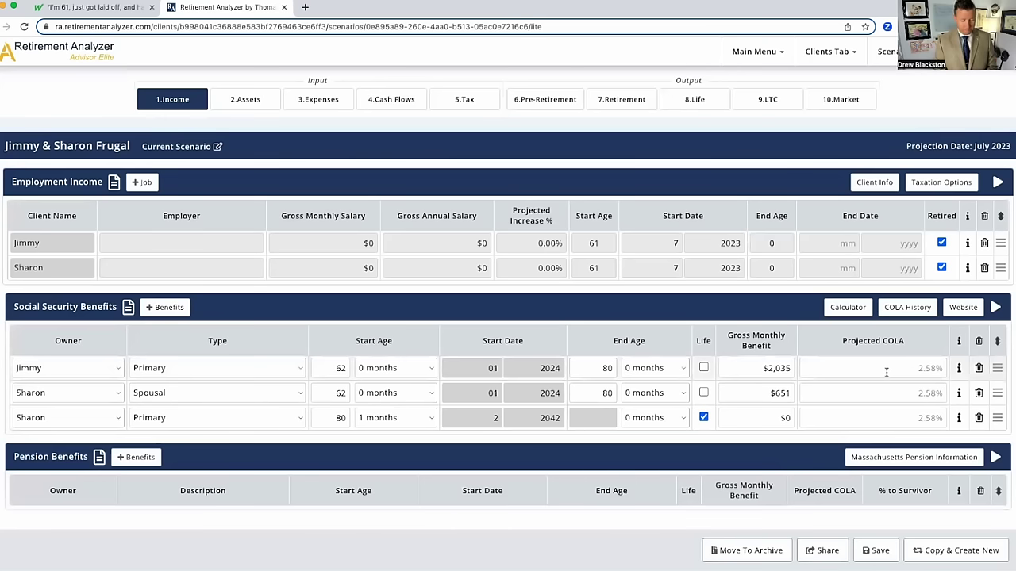
Step: Enter a $3,218 gross monthly amount on Sharon's age-80 Primary Social Security row
left_click(763, 419)
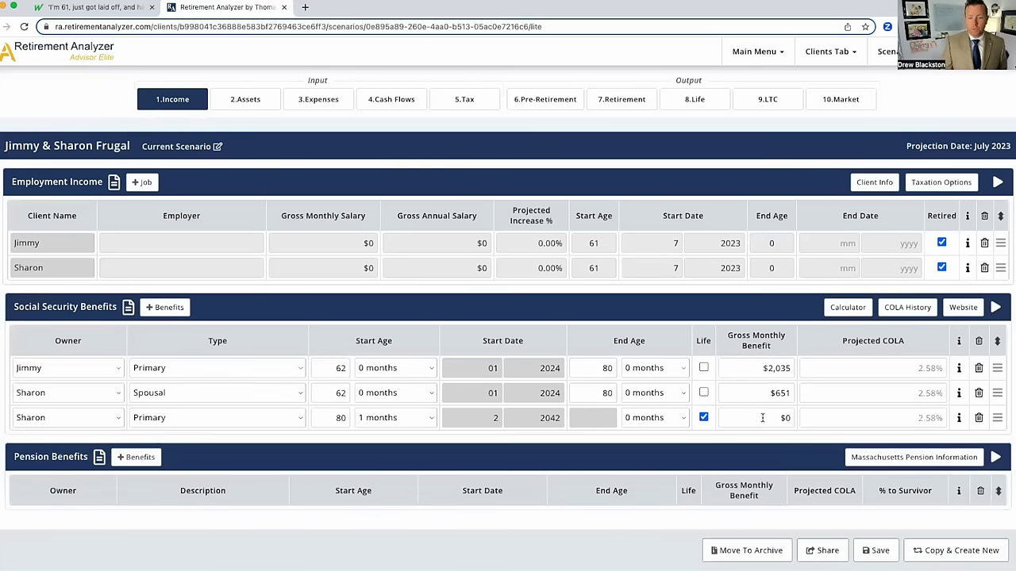
type("3218")
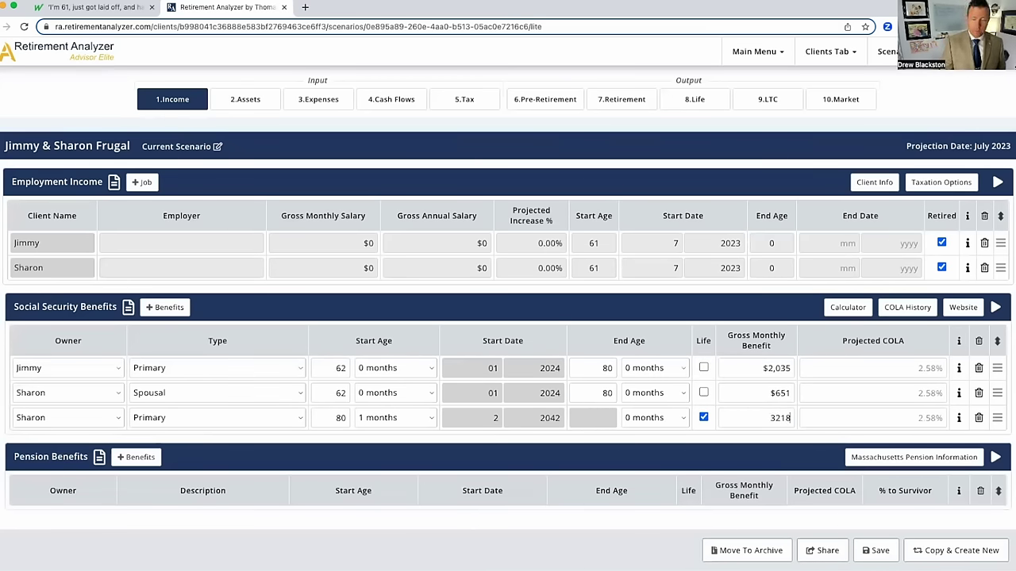
left_click(791, 458)
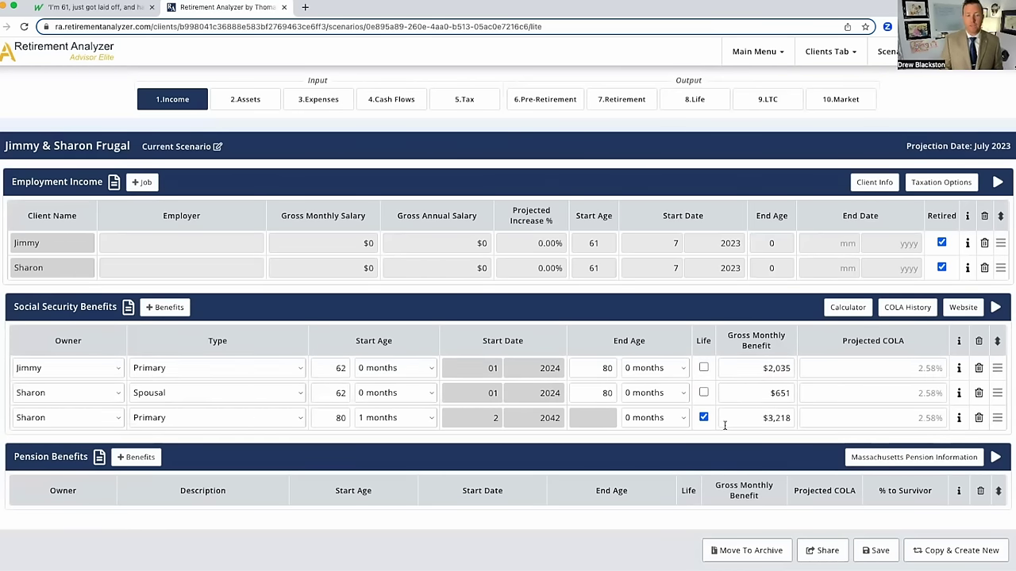
scroll(702, 435, "up", 2)
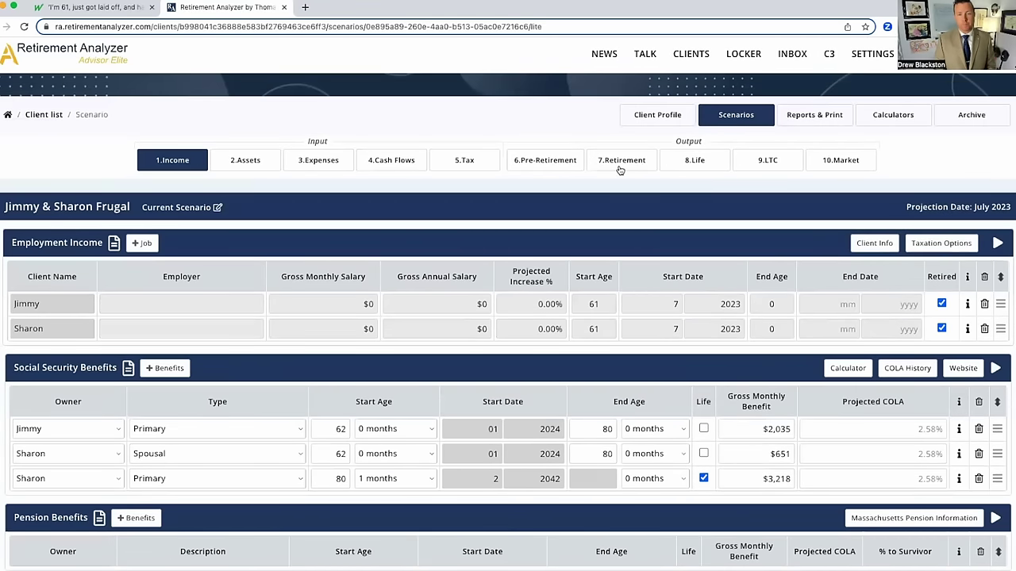
Step: In Sharon's 9.LTC analysis, change Age Long Term Care Cost Begin from 80 to 83
left_click(619, 165)
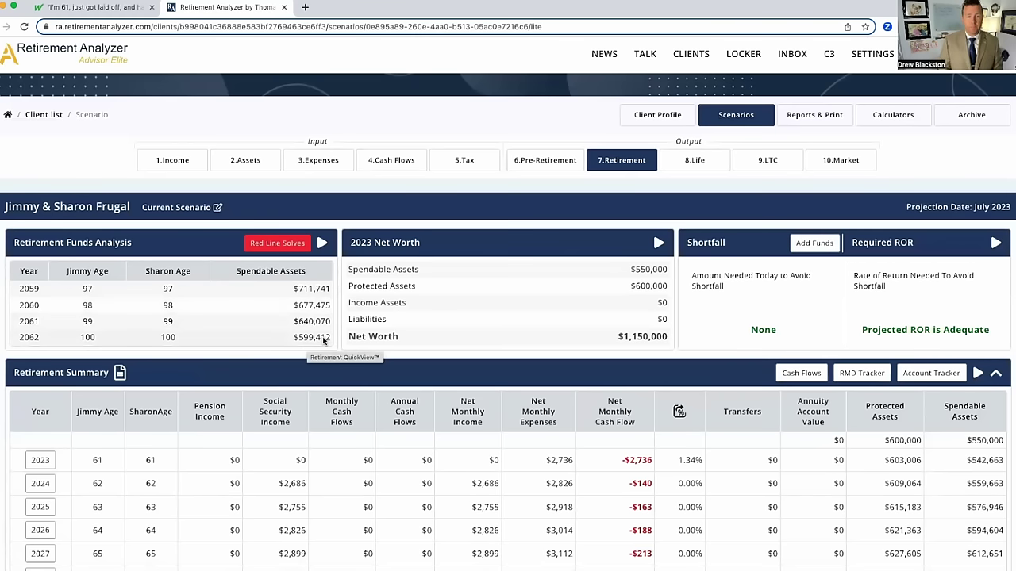
left_click(770, 166)
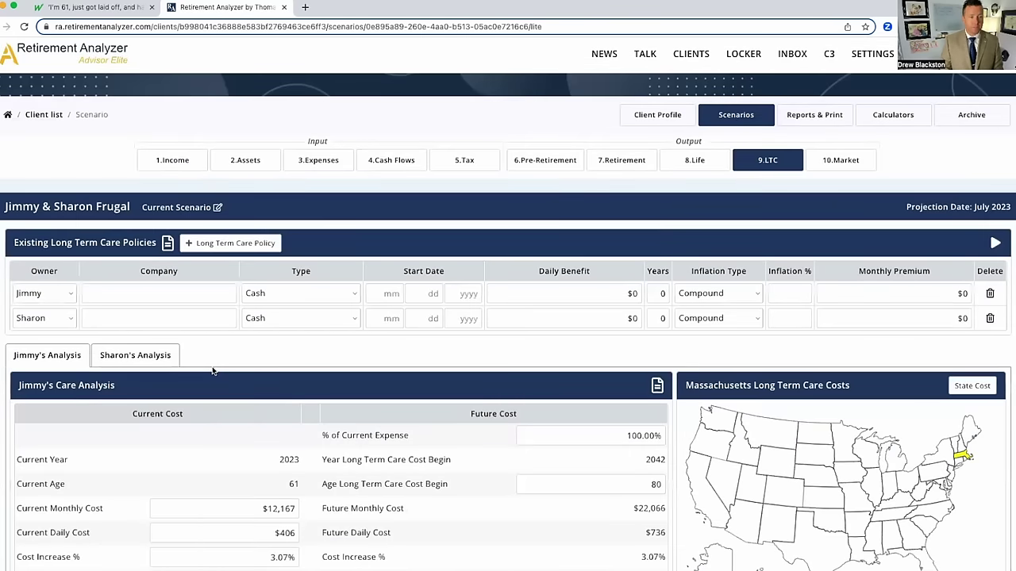
scroll(187, 356, "down", 1)
left_click(144, 313)
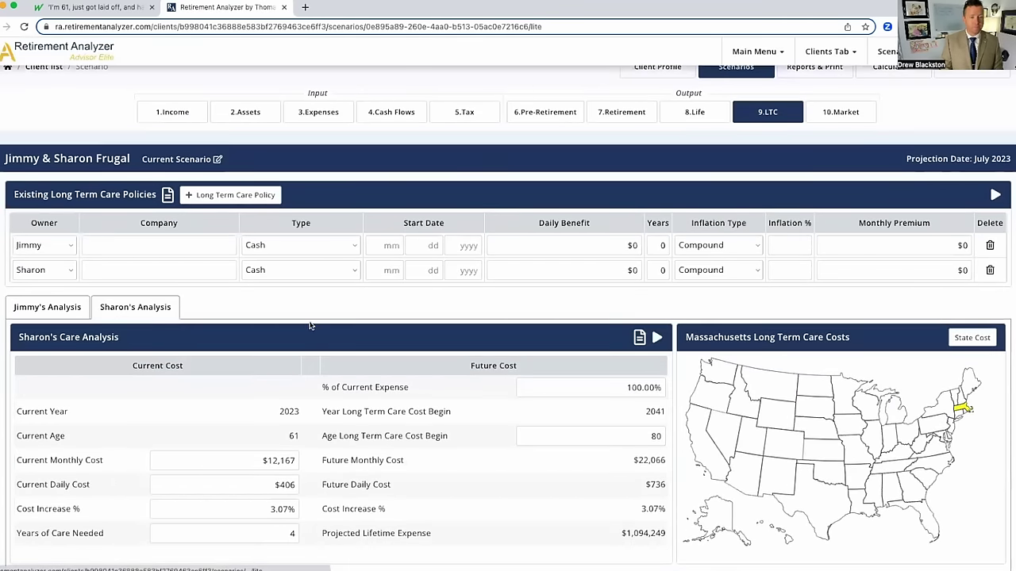
scroll(312, 326, "down", 2)
scroll(312, 325, "down", 1)
double_click(655, 300)
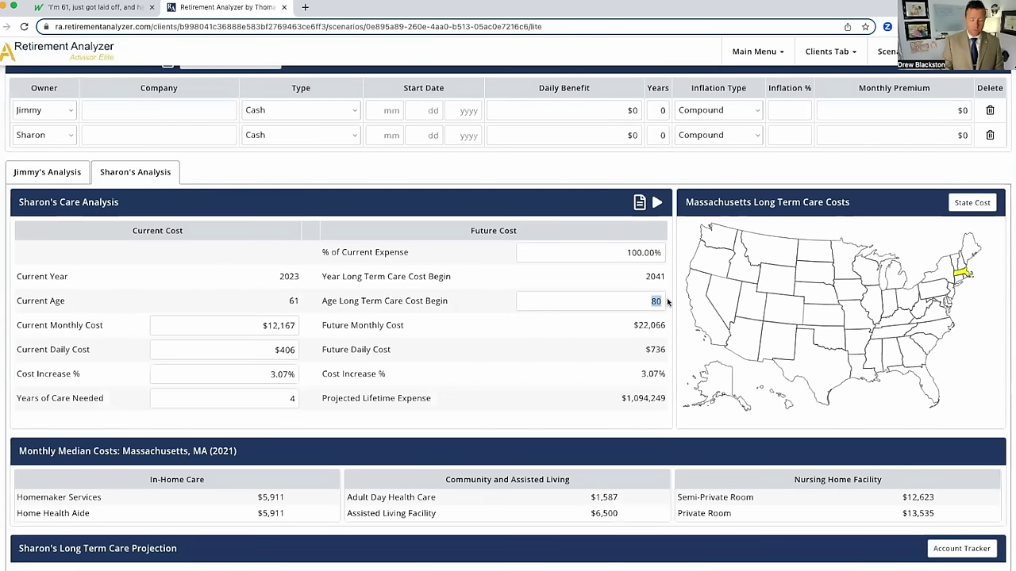
type("83")
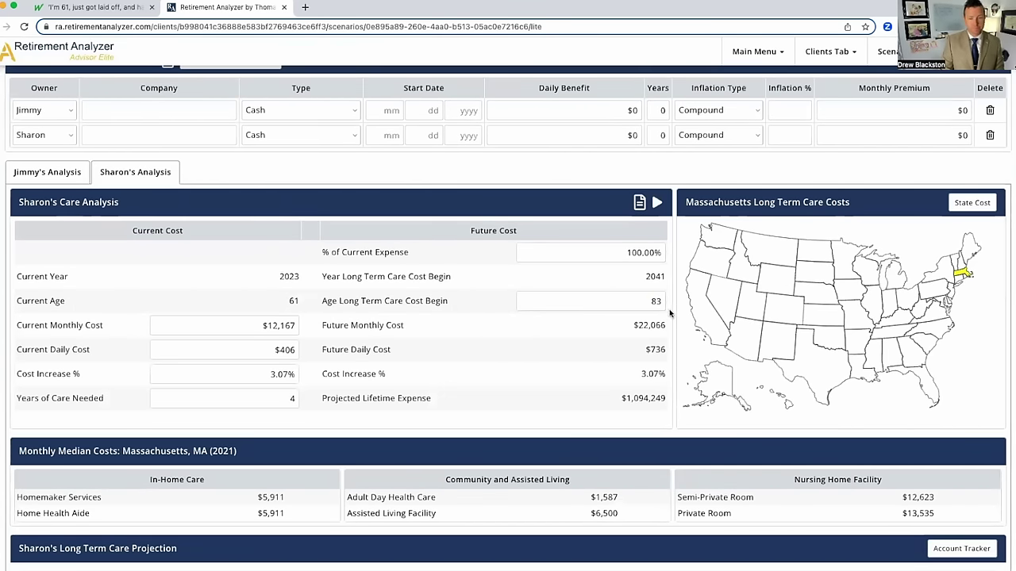
left_click(669, 314)
scroll(321, 345, "down", 2)
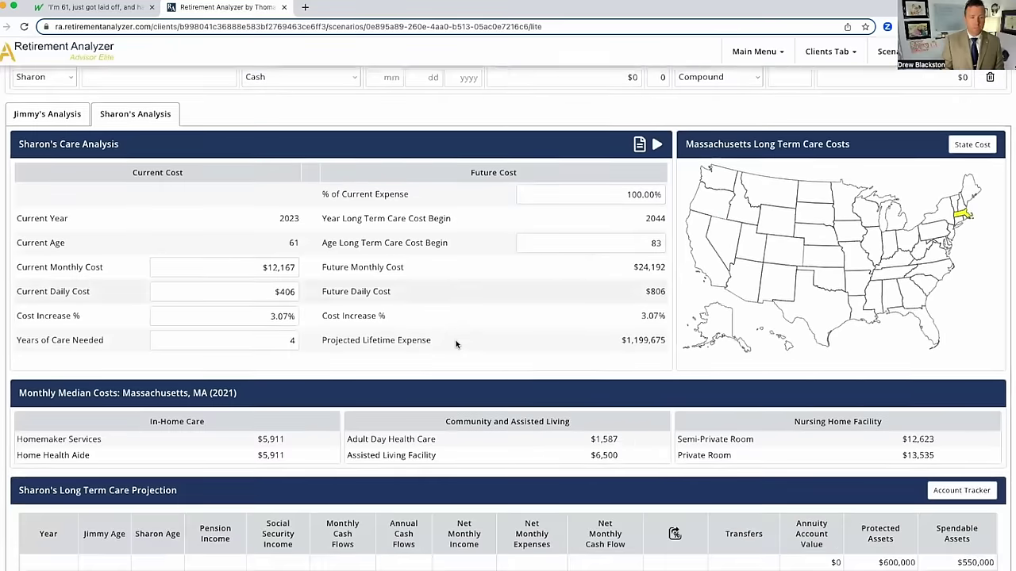
scroll(483, 357, "down", 9)
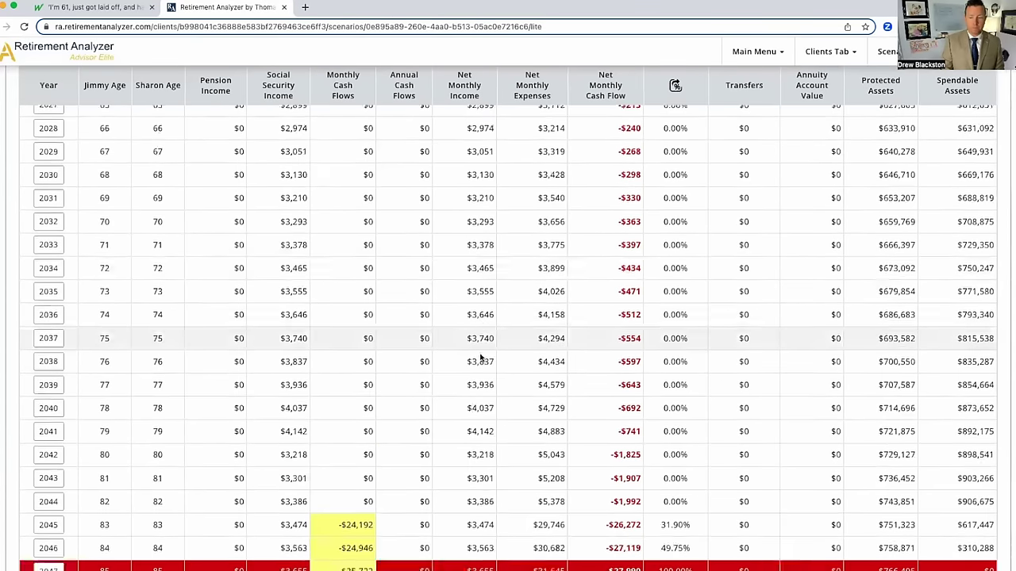
Step: Review Sharon's care projection, where spendable assets reach $0 in 2047, then return to Income
scroll(349, 317, "down", 2)
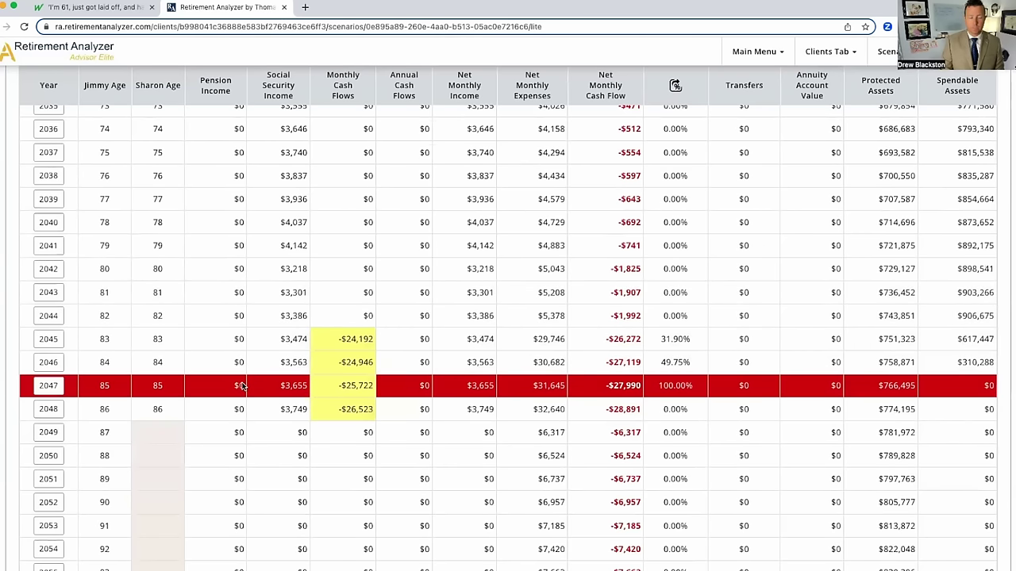
mouse_move(356, 392)
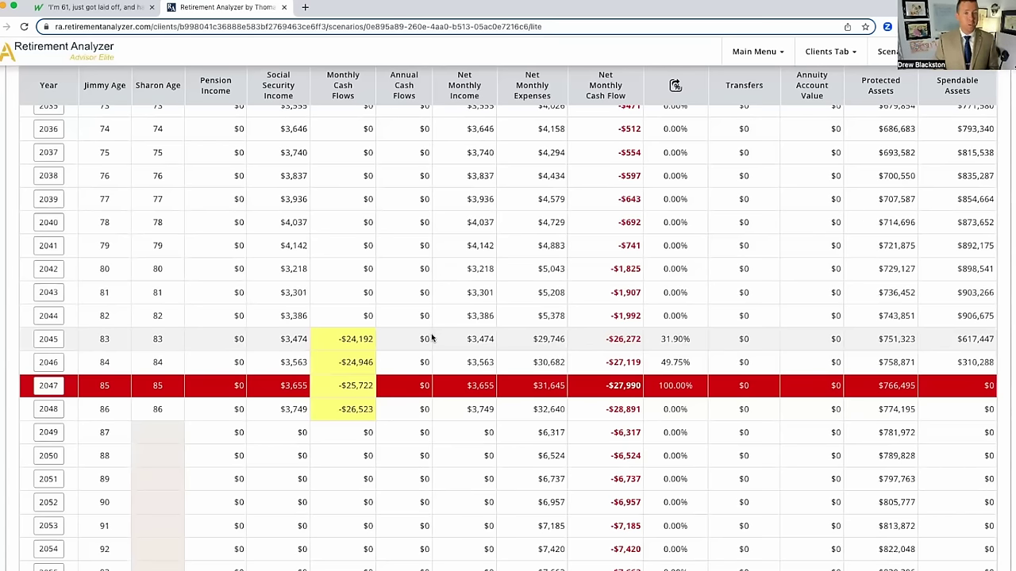
scroll(433, 339, "up", 5)
scroll(432, 338, "up", 3)
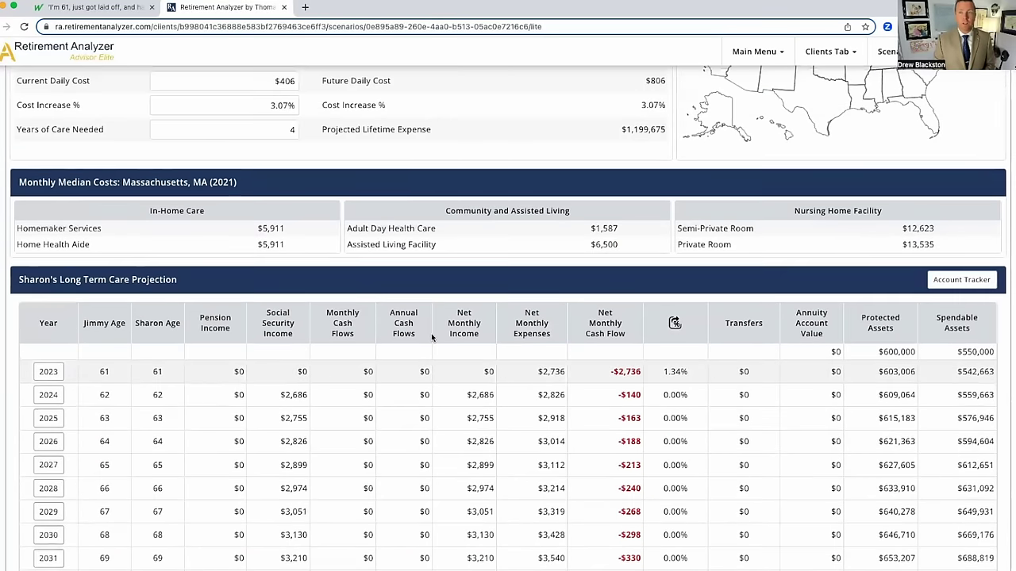
scroll(432, 338, "up", 4)
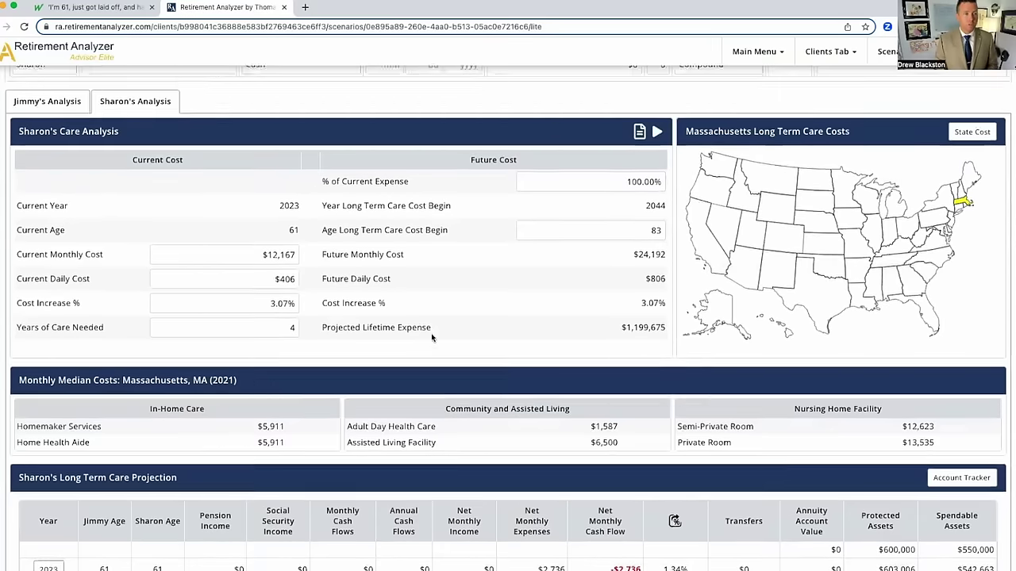
scroll(432, 338, "up", 3)
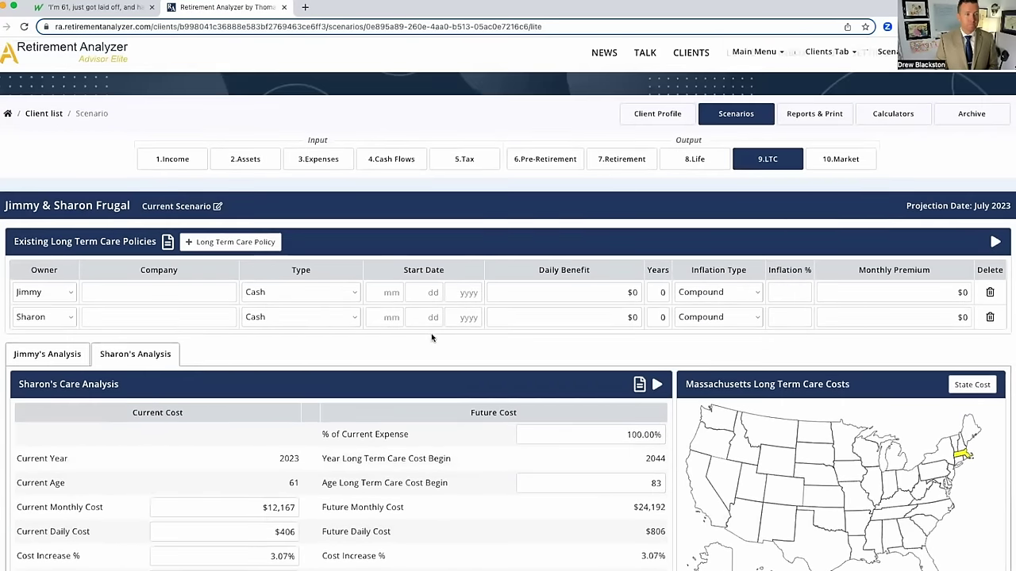
left_click(171, 159)
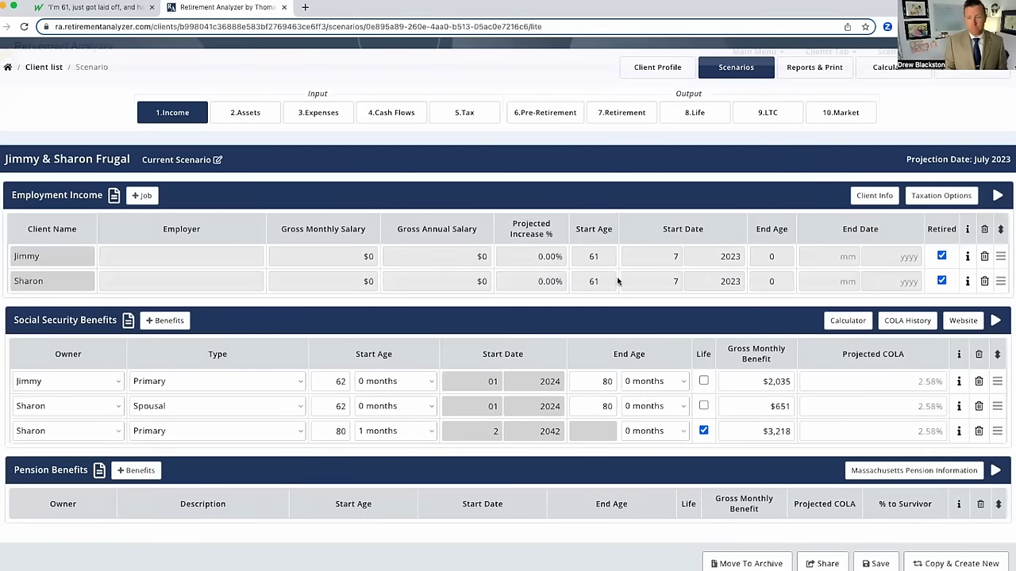
scroll(970, 399, "down", 2)
Step: Delete Sharon's age-80 Primary benefit row and tick Life on Jimmy's and Sharon's benefits
left_click(979, 392)
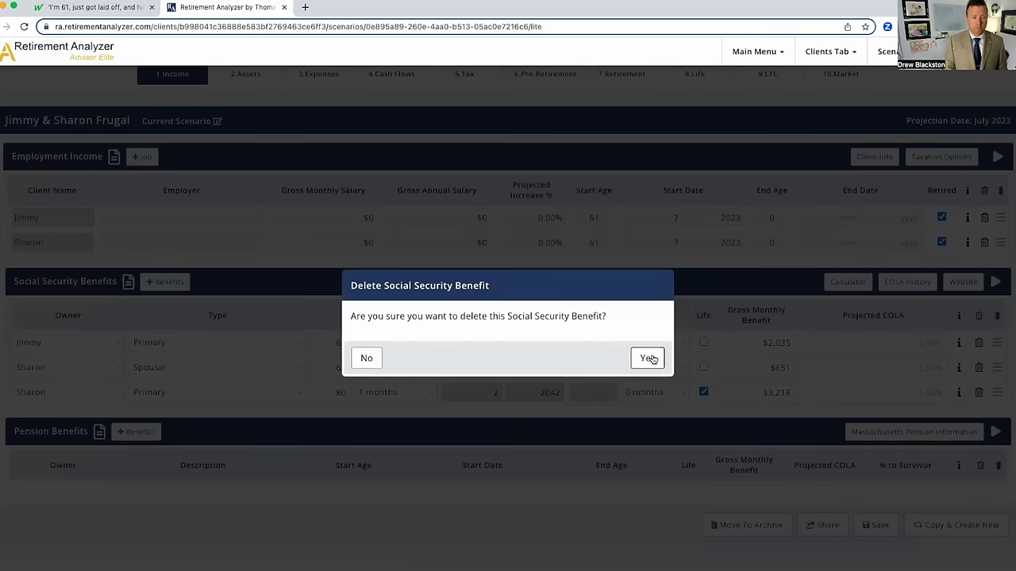
left_click(647, 358)
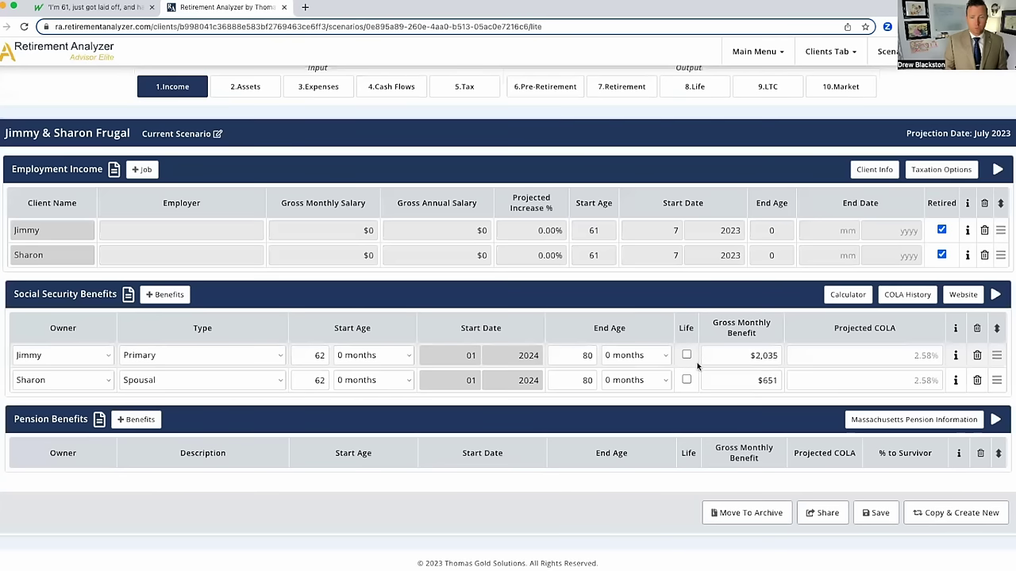
left_click(686, 355)
left_click(688, 380)
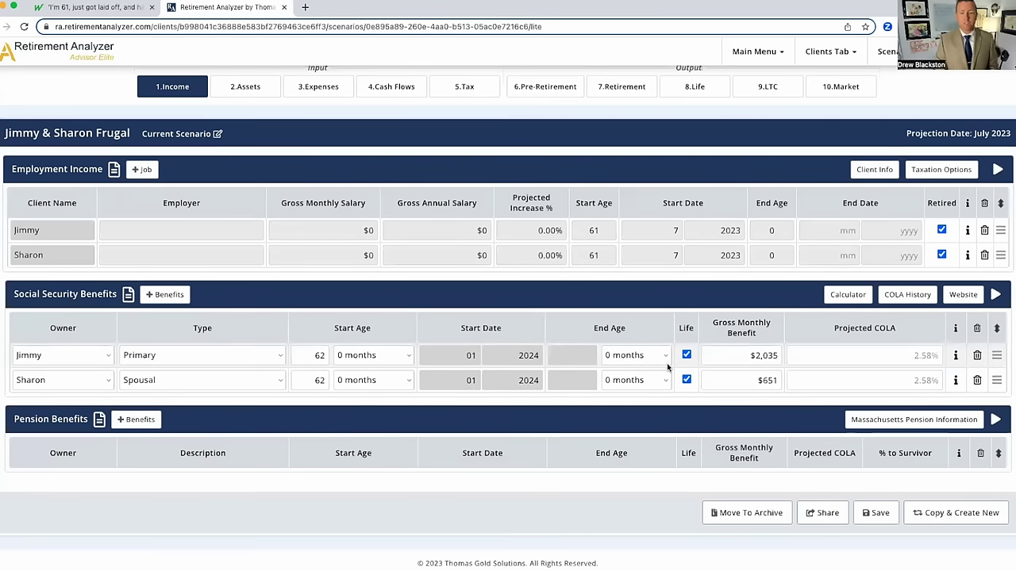
scroll(668, 369, "up", 2)
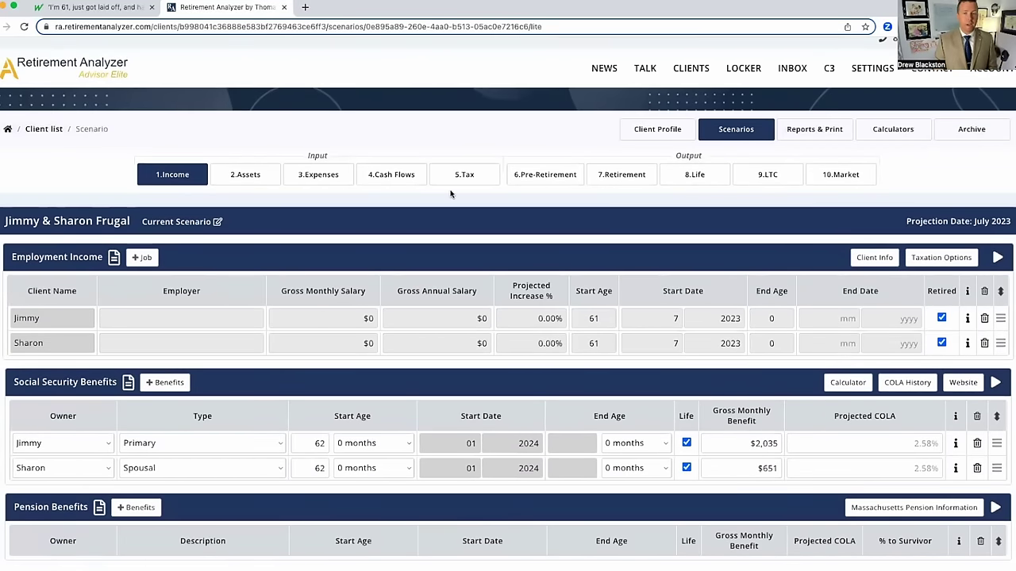
Step: Inspect the $550,000 portfolio's At Risk and Low Risk split in 10.Market, then regenerate the return sequence
left_click(831, 172)
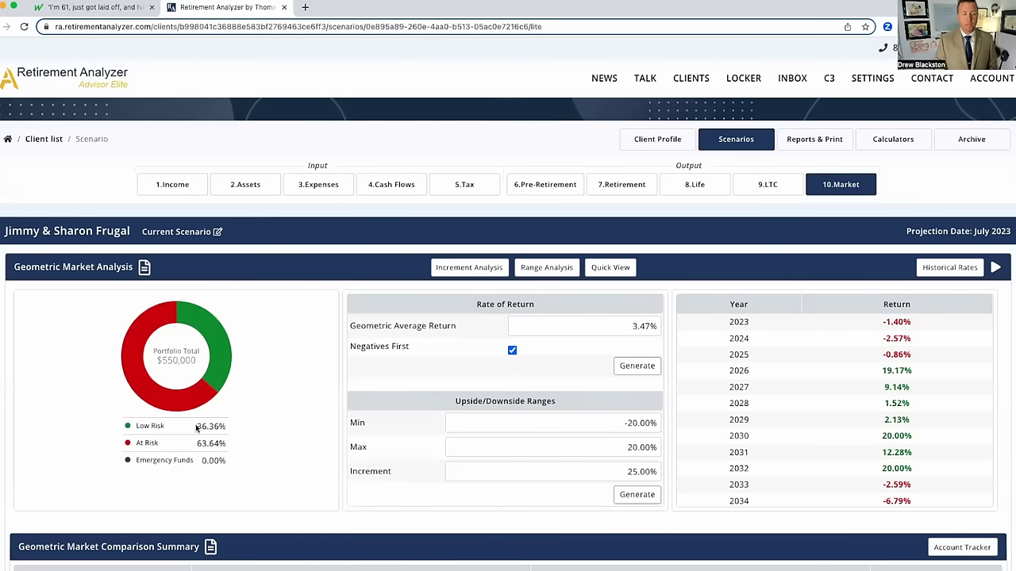
mouse_move(175, 406)
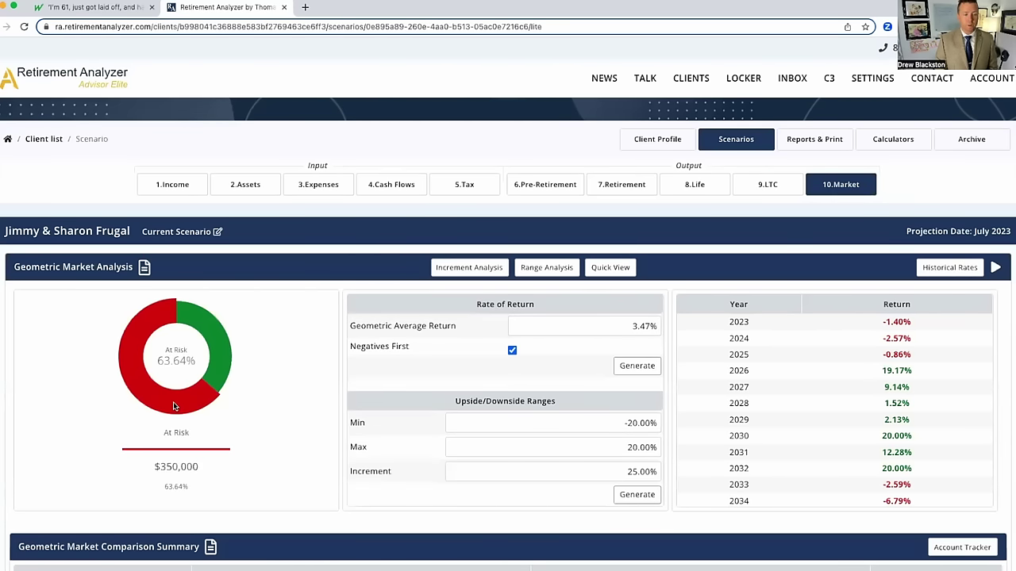
mouse_move(212, 343)
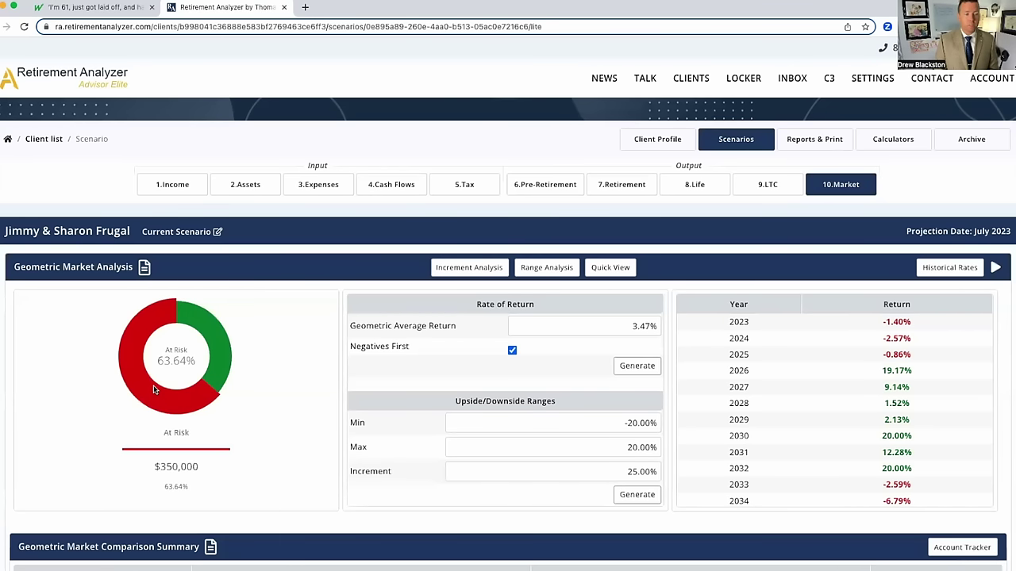
mouse_move(157, 328)
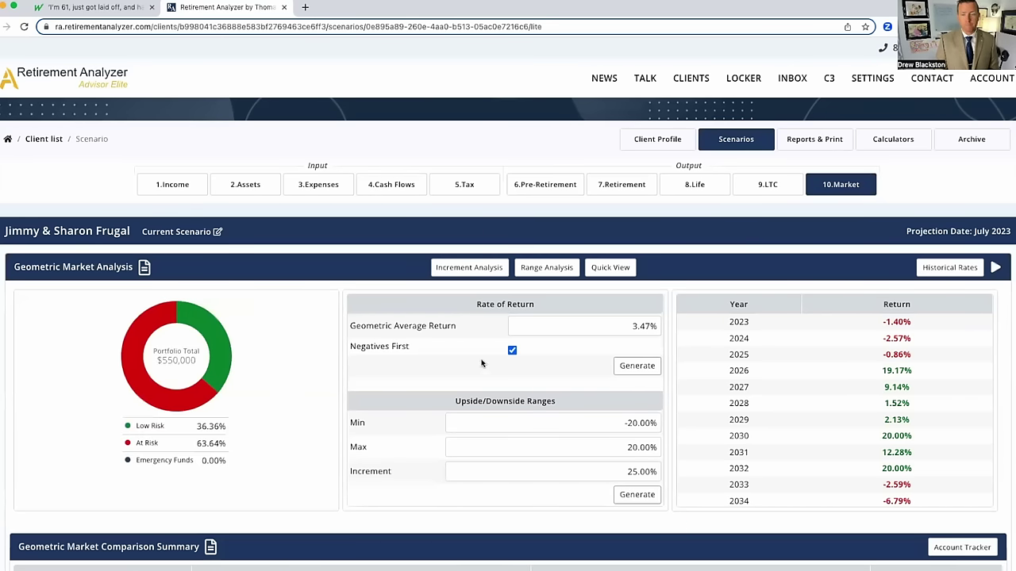
scroll(374, 346, "down", 3)
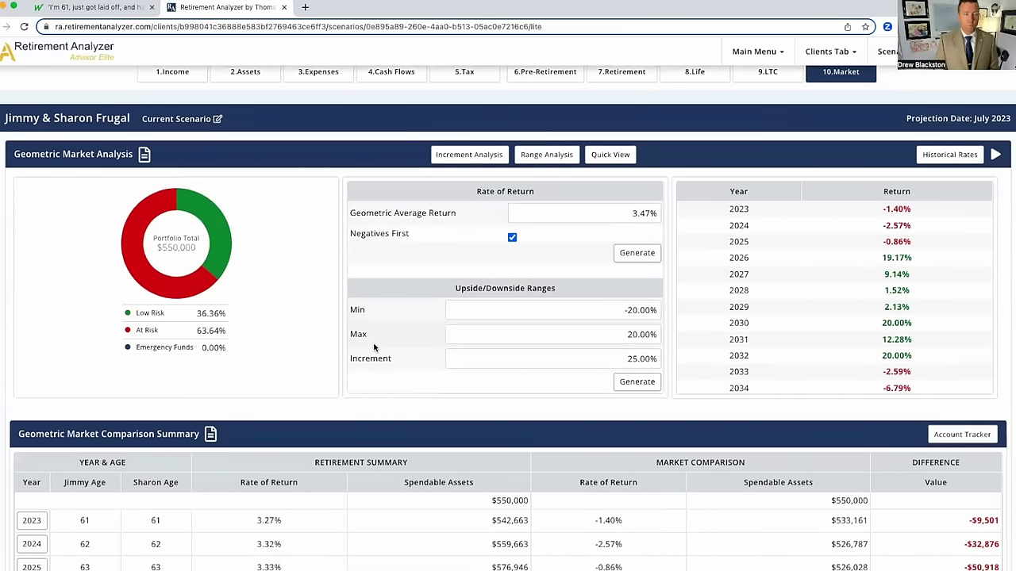
scroll(374, 347, "up", 1)
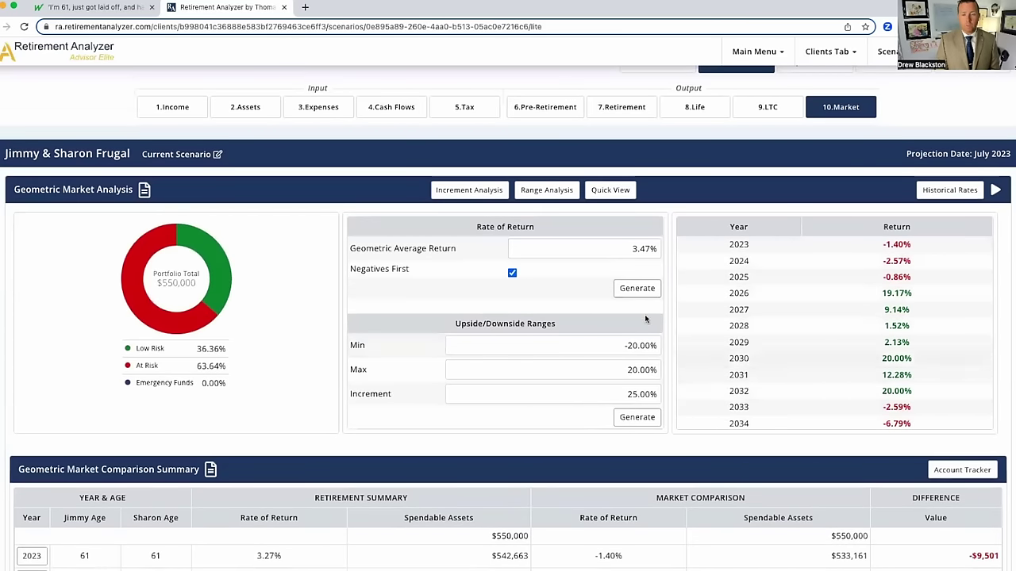
left_click(623, 291)
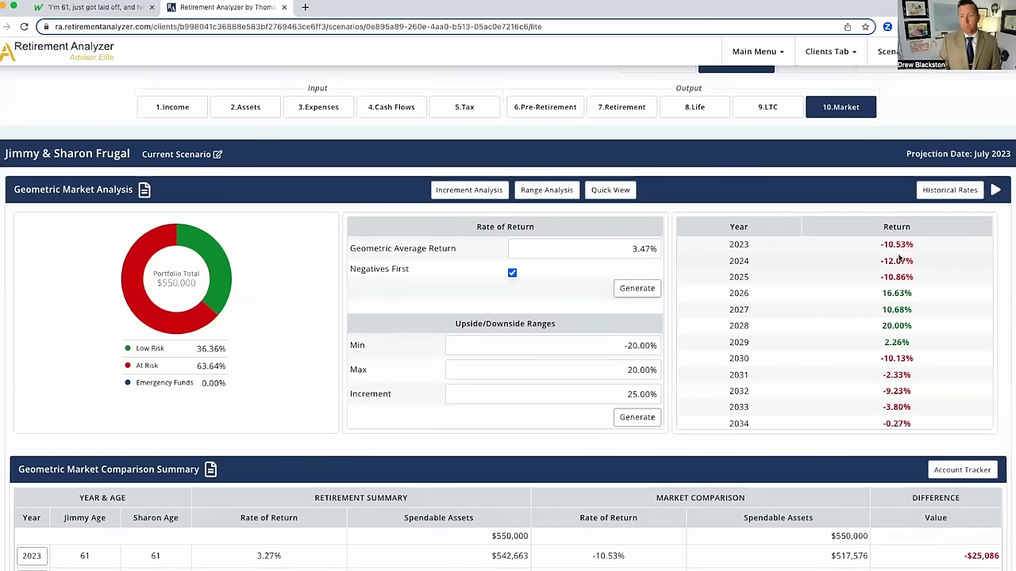
scroll(917, 361, "down", 1)
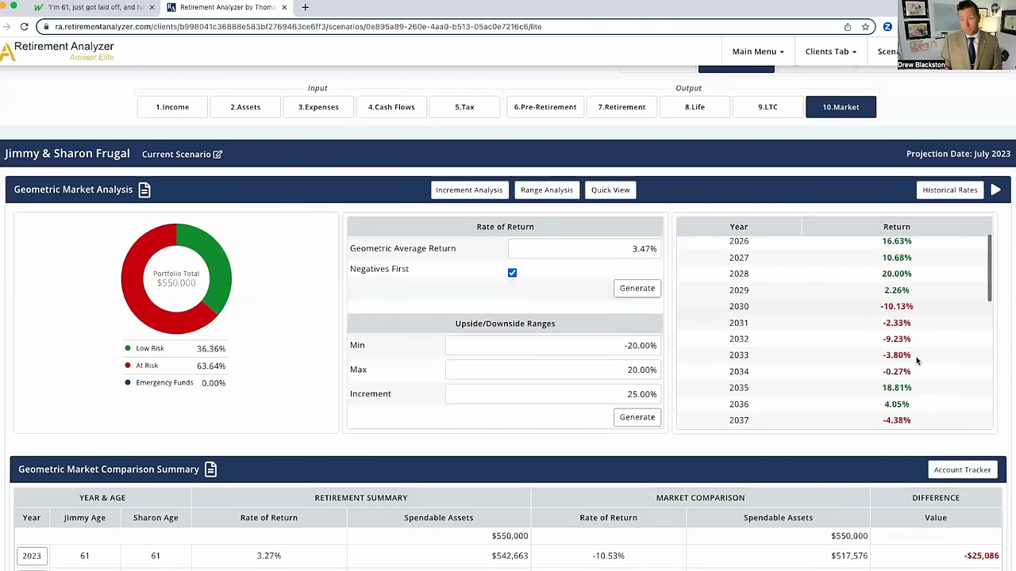
scroll(917, 362, "up", 1)
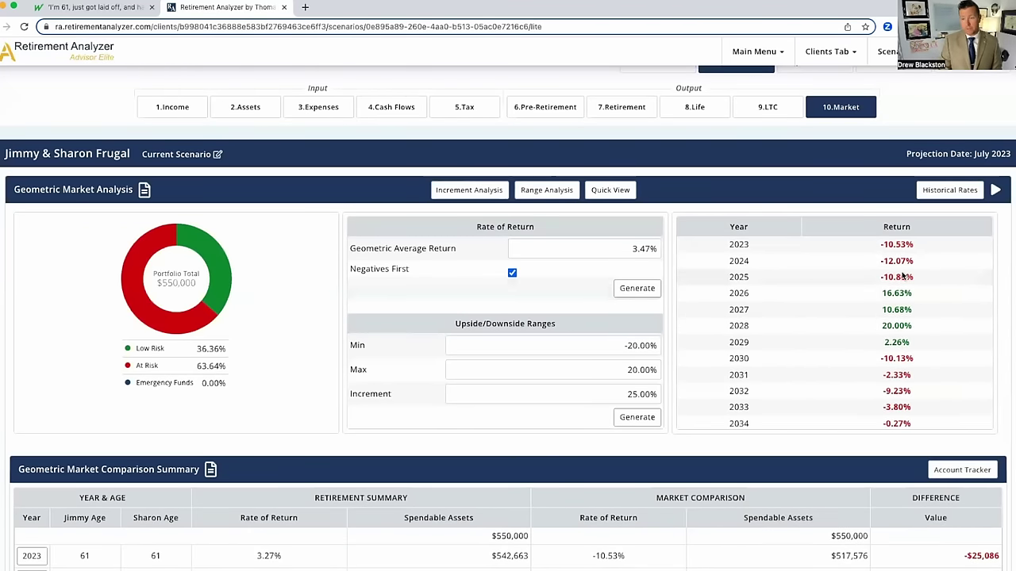
scroll(911, 338, "down", 2)
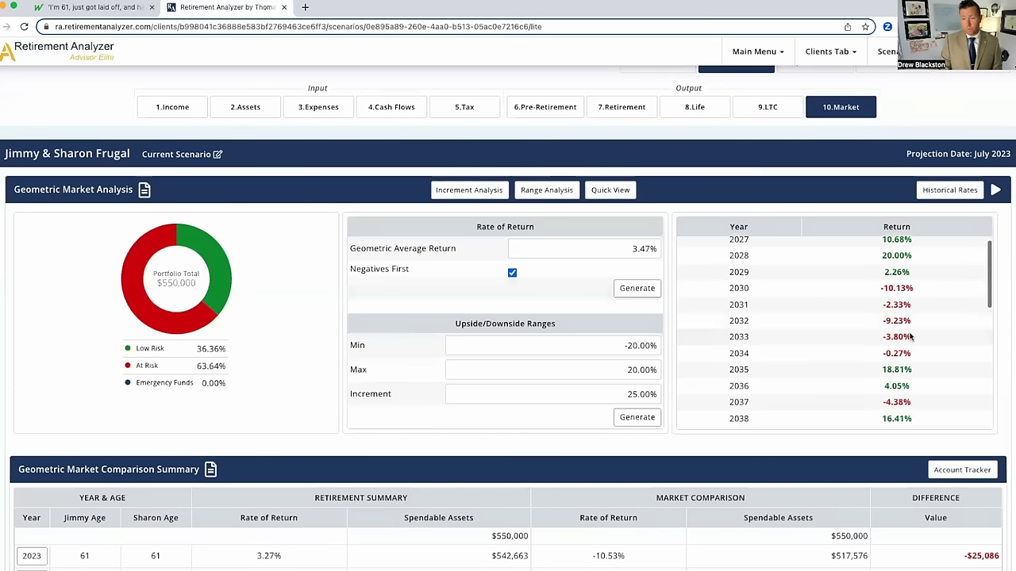
scroll(905, 345, "up", 2)
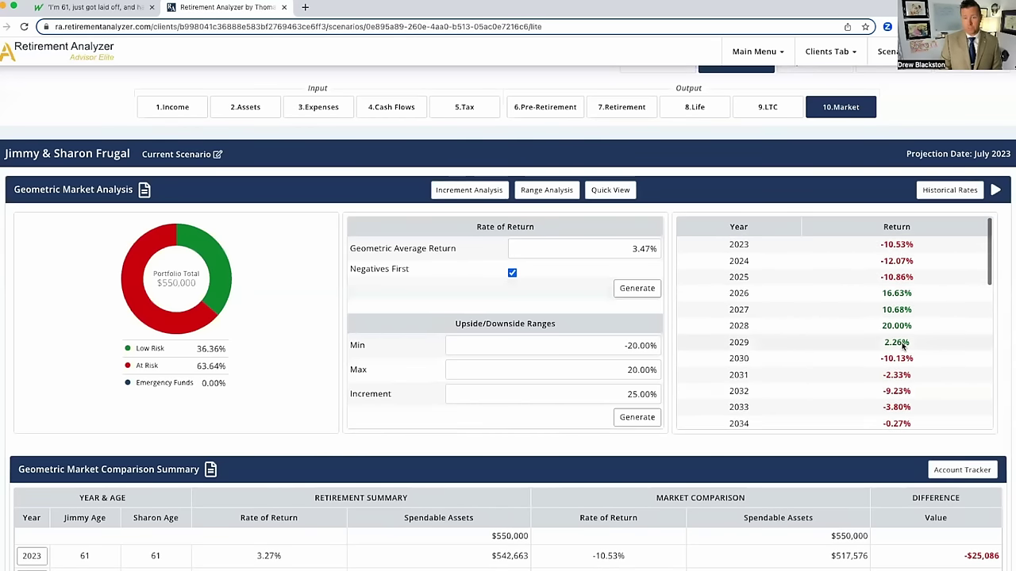
scroll(805, 328, "down", 6)
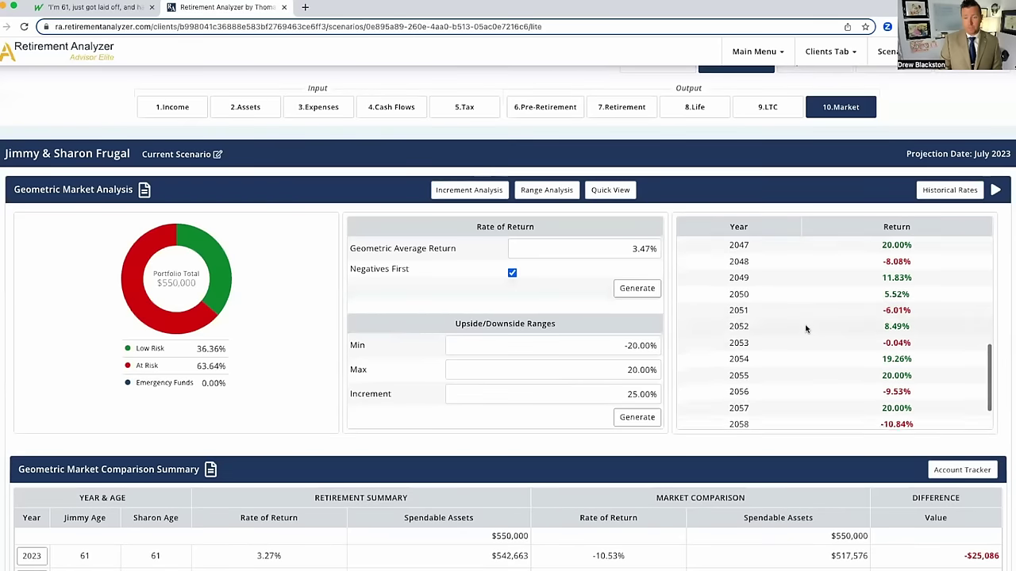
scroll(806, 328, "down", 1)
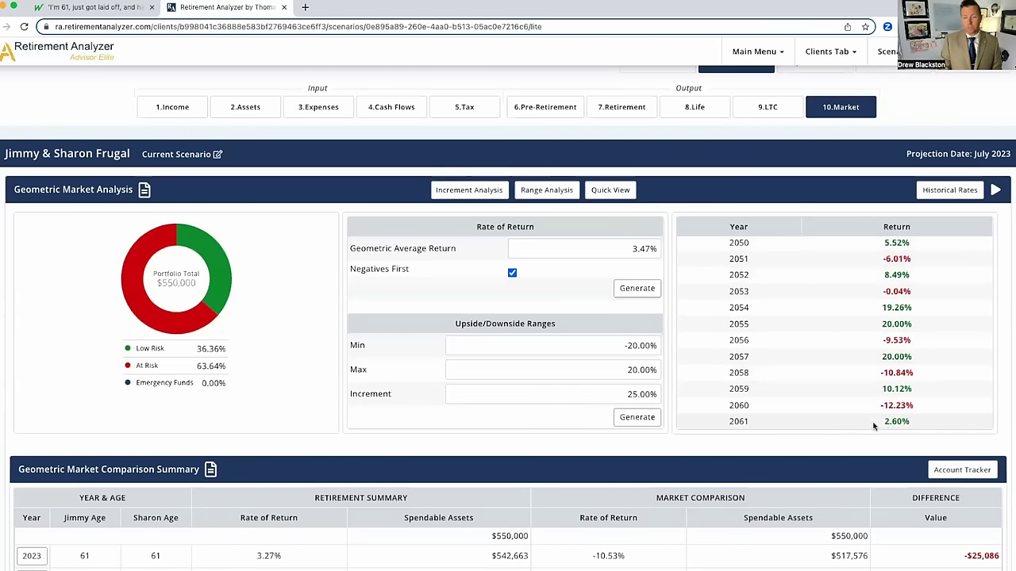
scroll(866, 334, "up", 7)
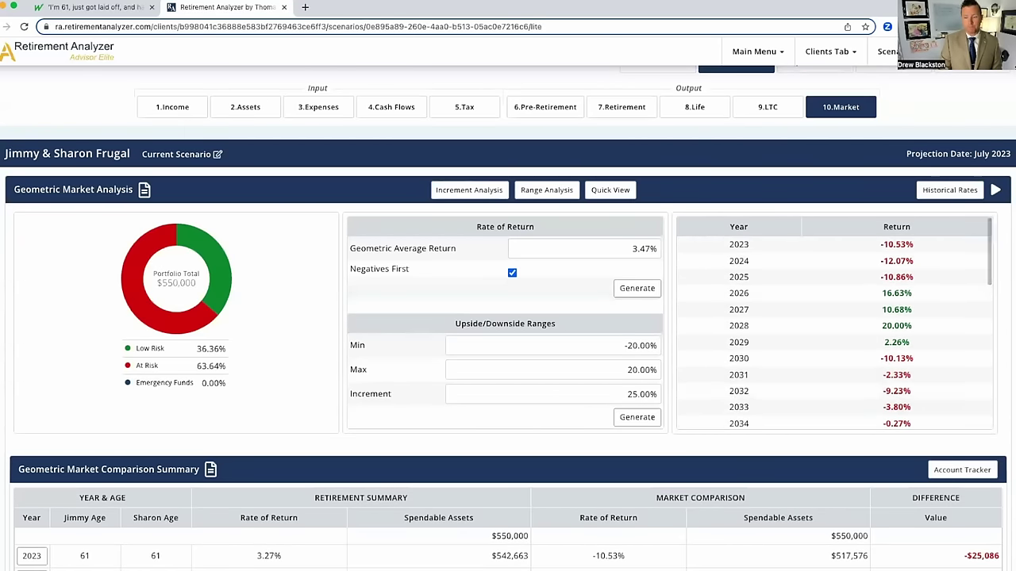
scroll(507, 317, "down", 12)
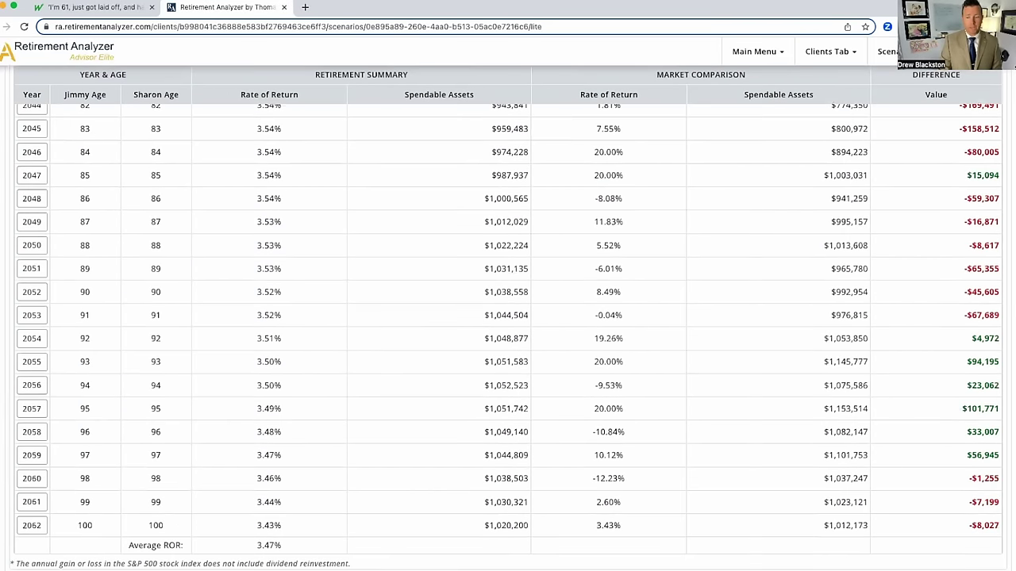
scroll(412, 461, "down", 2)
mouse_move(412, 461)
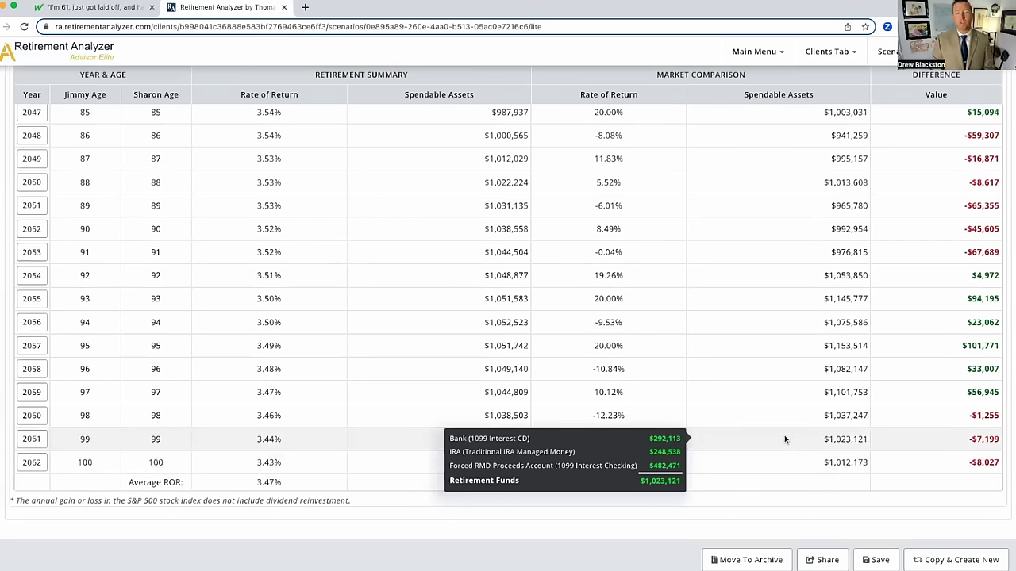
scroll(784, 436, "up", 3)
scroll(784, 439, "up", 6)
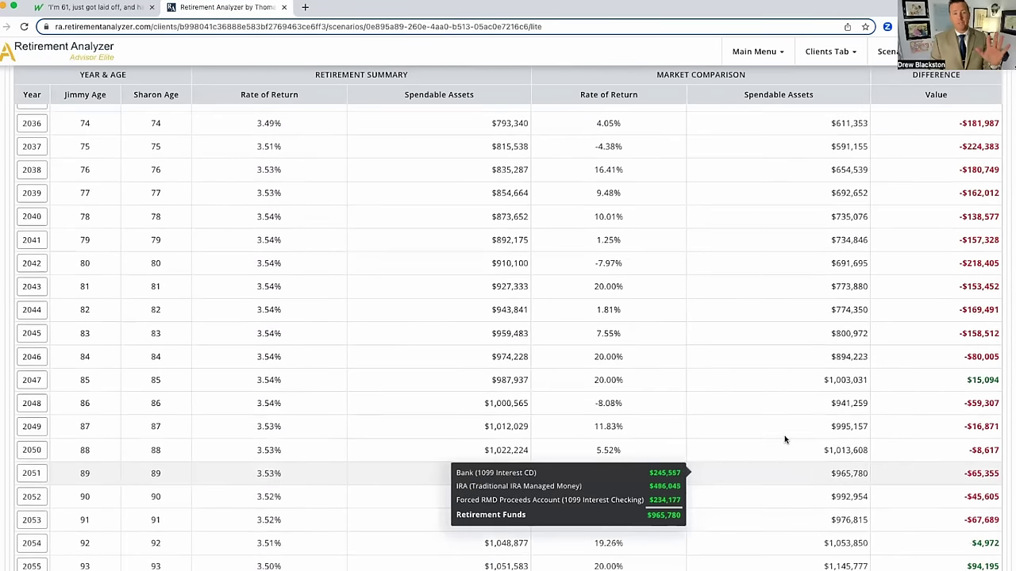
scroll(784, 439, "up", 4)
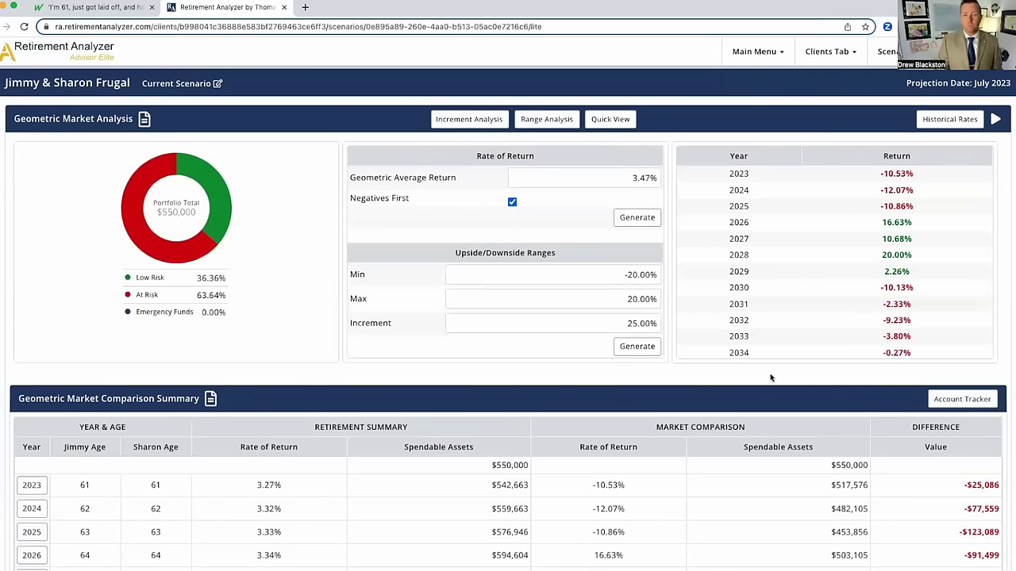
left_click(656, 353)
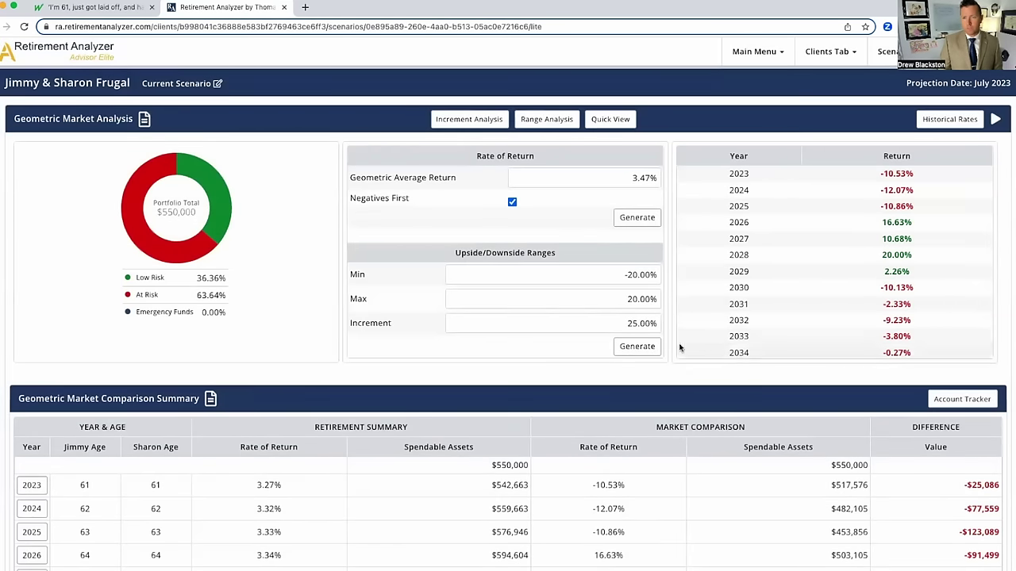
left_click(641, 347)
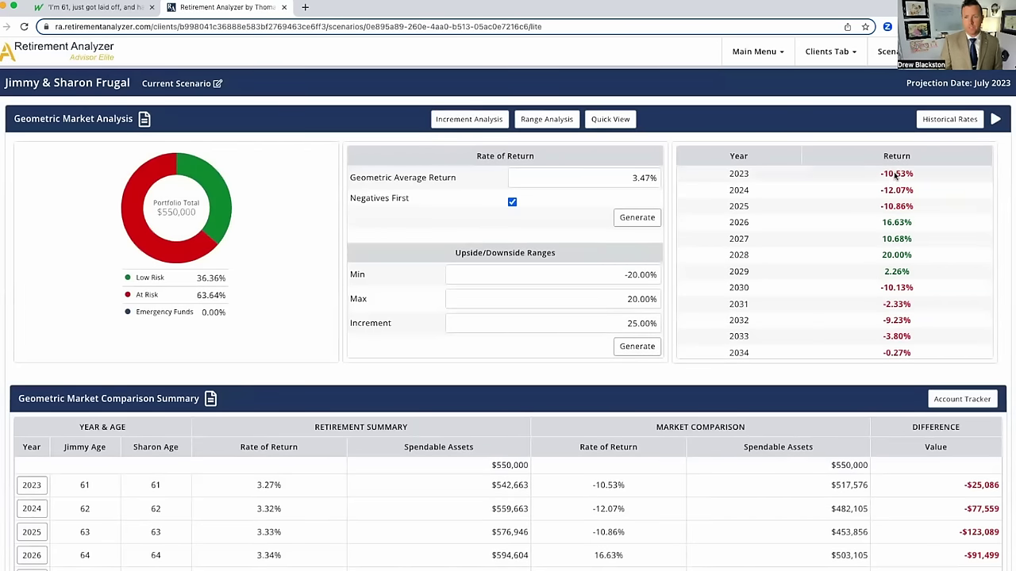
left_click(641, 348)
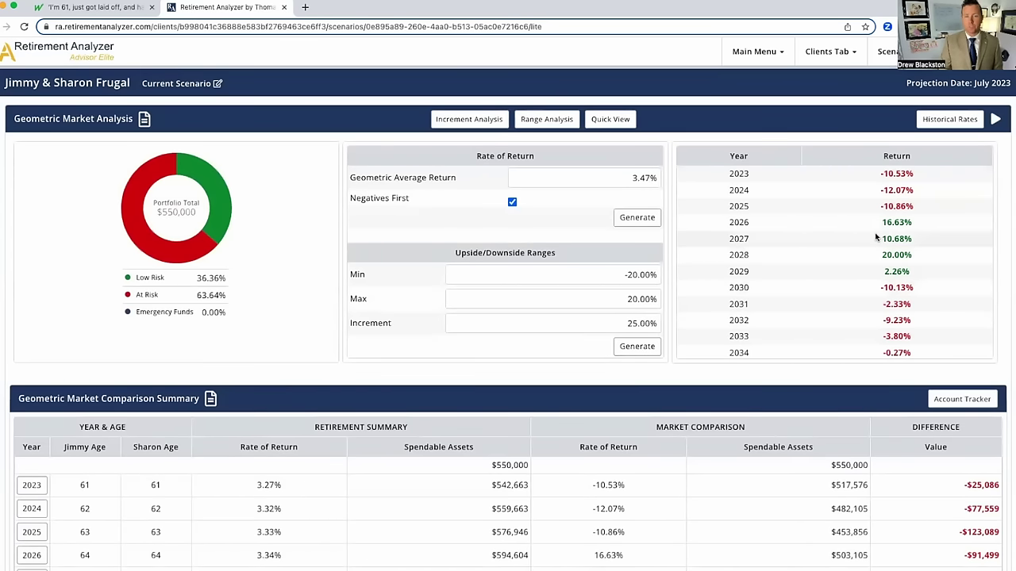
scroll(855, 237, "up", 2)
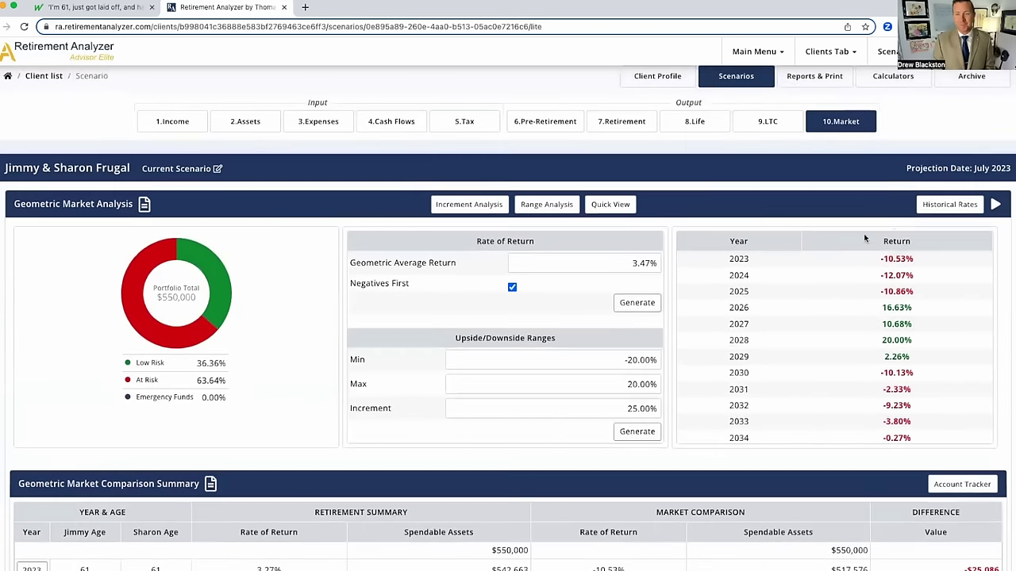
Step: Switch to Historical Rates and review the 2000–2009 S&P 500 comparison summary
left_click(950, 204)
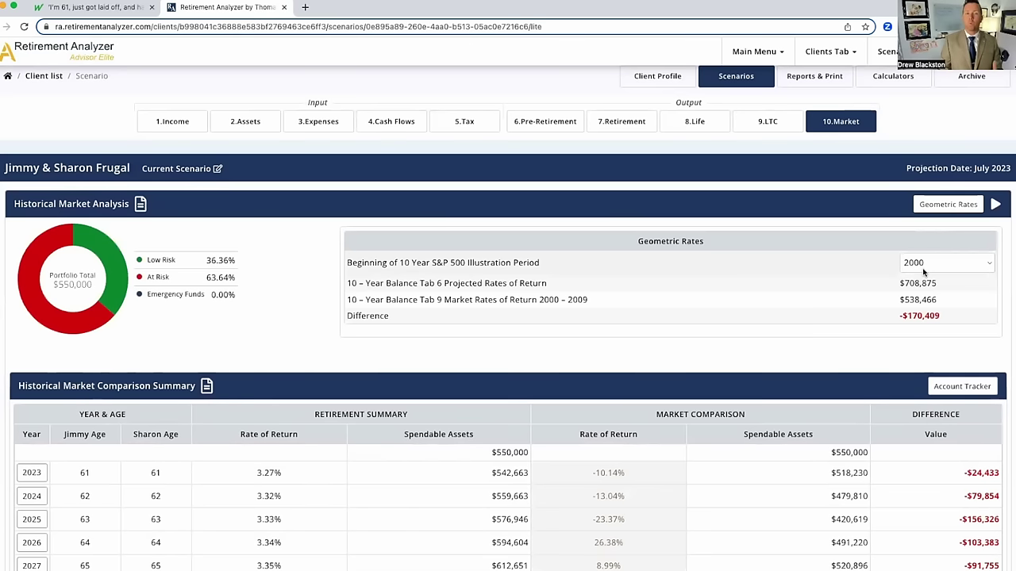
scroll(931, 317, "down", 5)
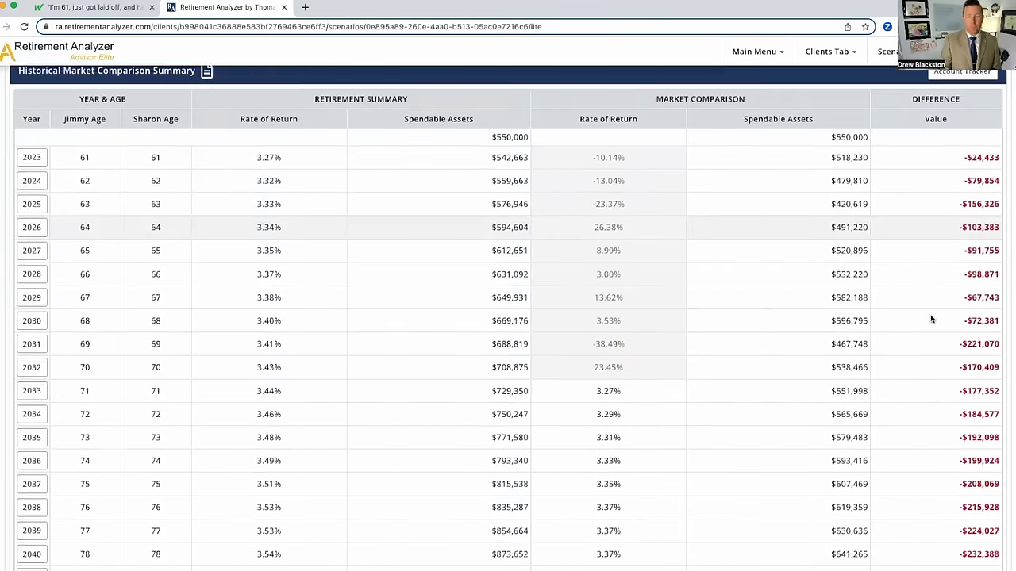
scroll(930, 319, "down", 6)
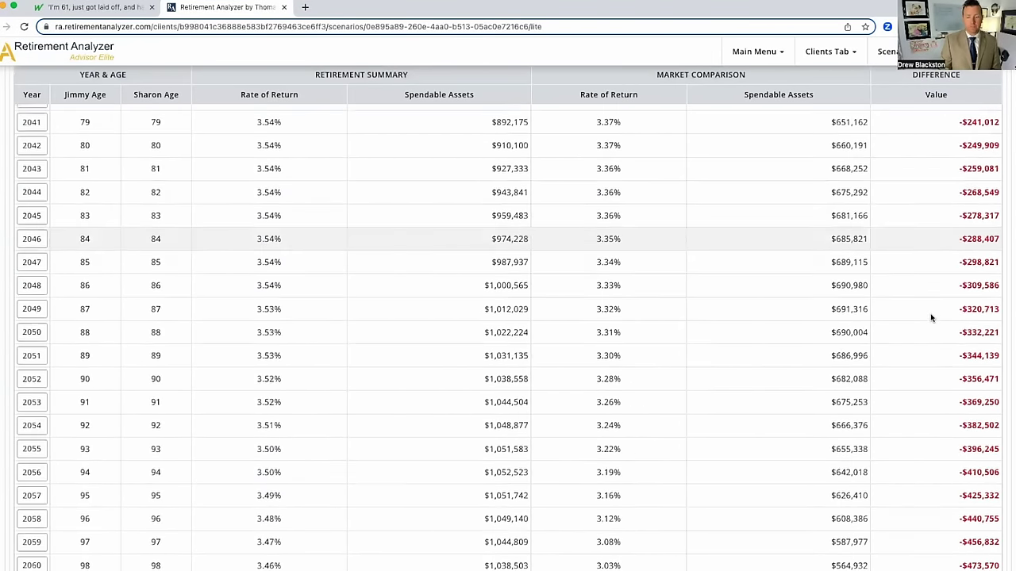
scroll(932, 318, "down", 1)
mouse_move(861, 483)
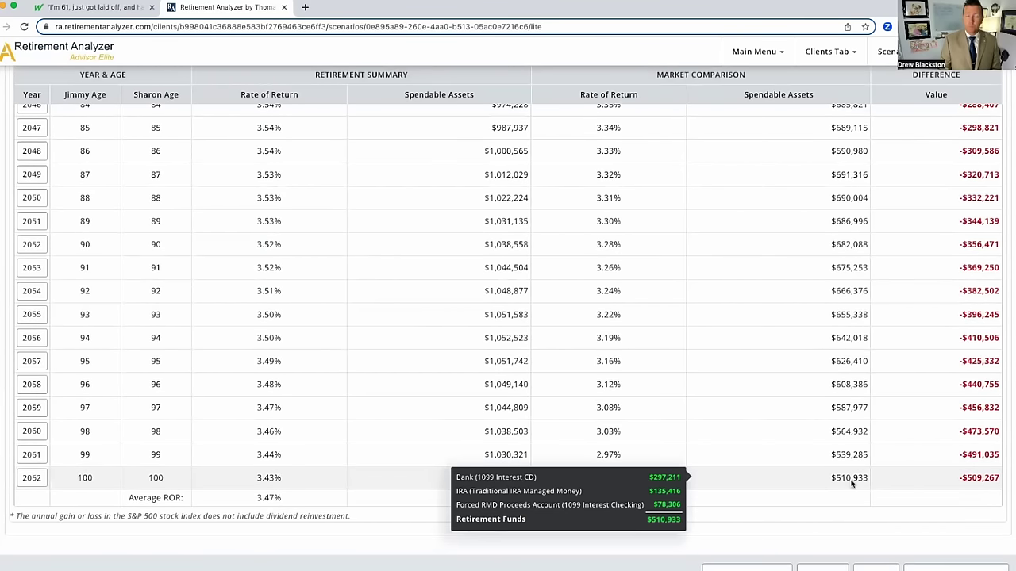
scroll(854, 482, "up", 15)
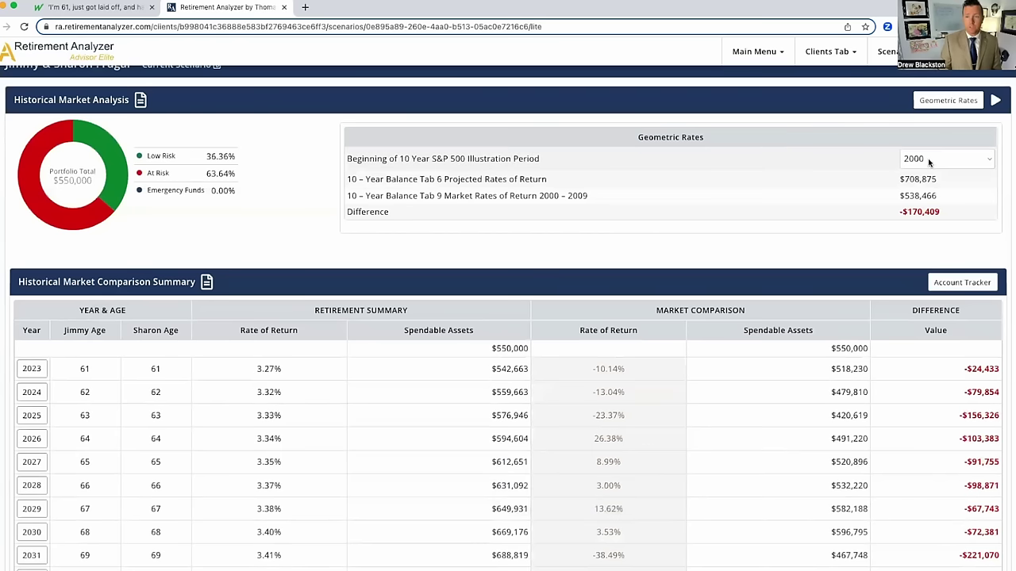
left_click(928, 158)
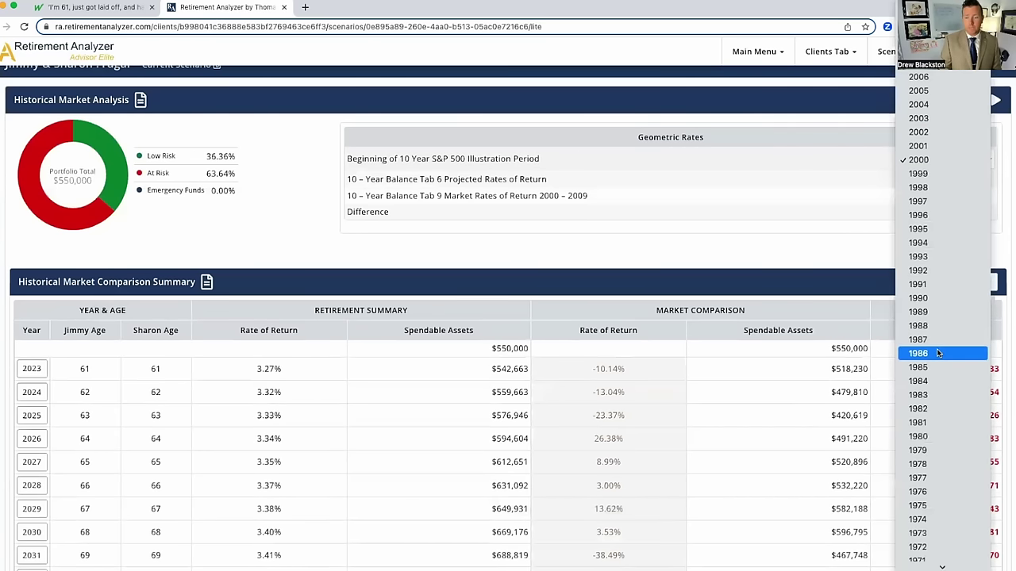
Step: Start the S&P 500 illustration in 1968 and review the resulting -$125,558 ten-year difference
scroll(947, 474, "down", 3)
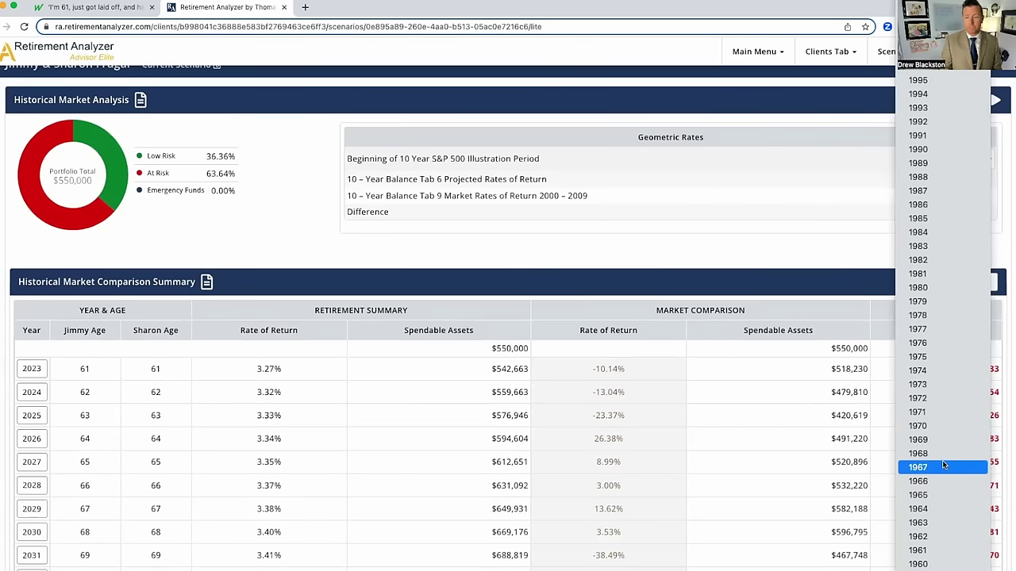
left_click(941, 461)
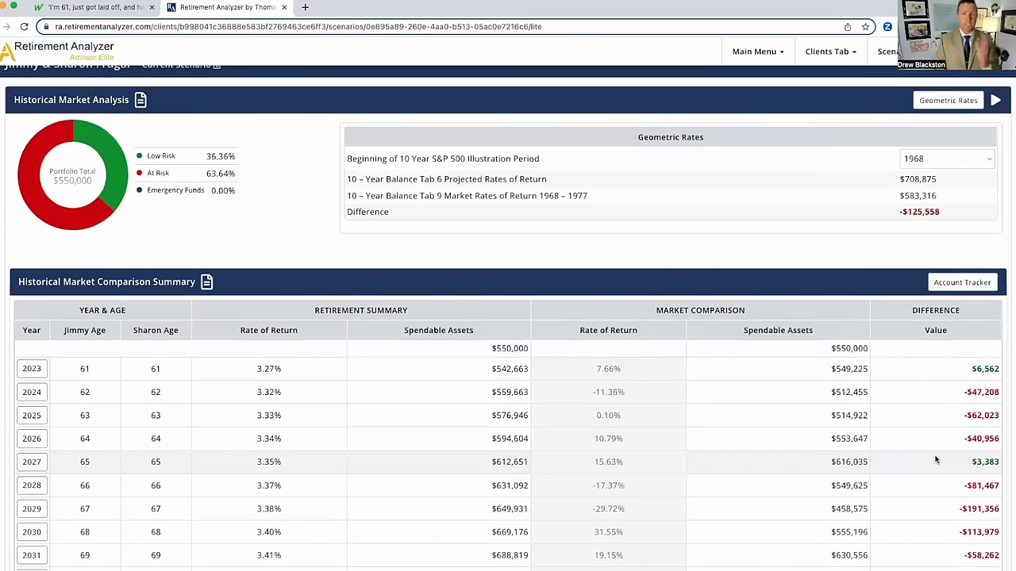
scroll(878, 428, "down", 10)
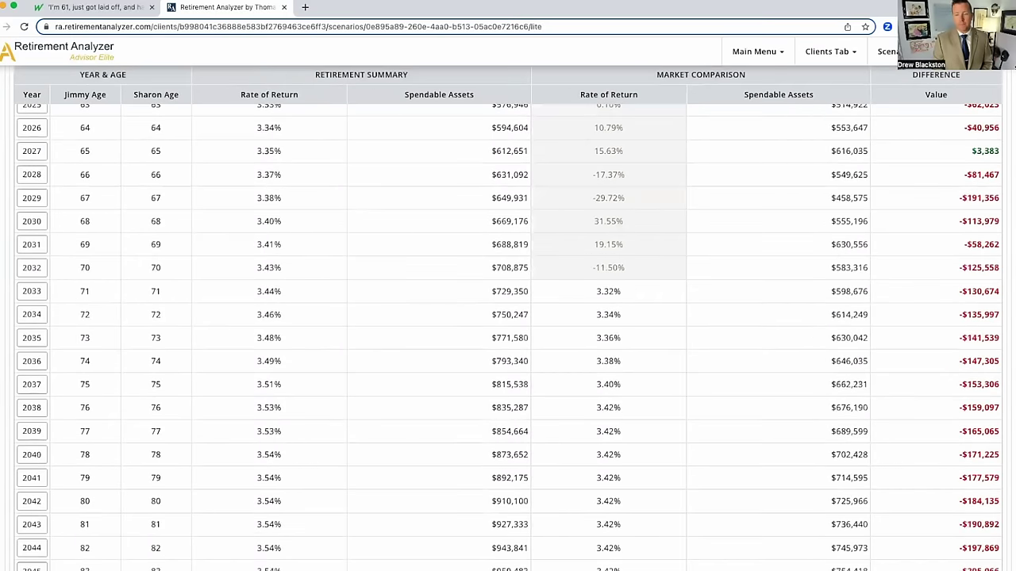
mouse_move(868, 433)
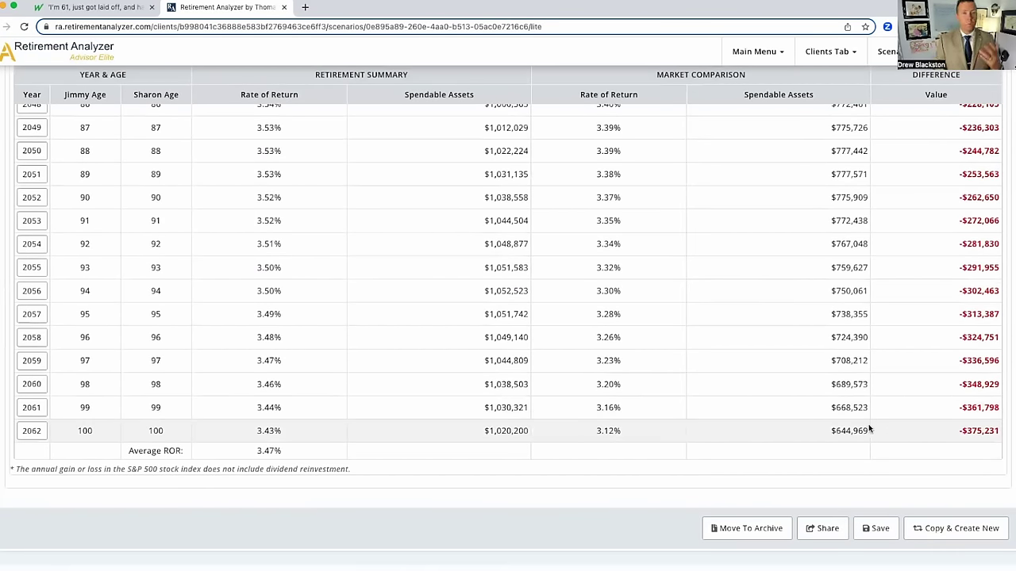
scroll(865, 420, "up", 5)
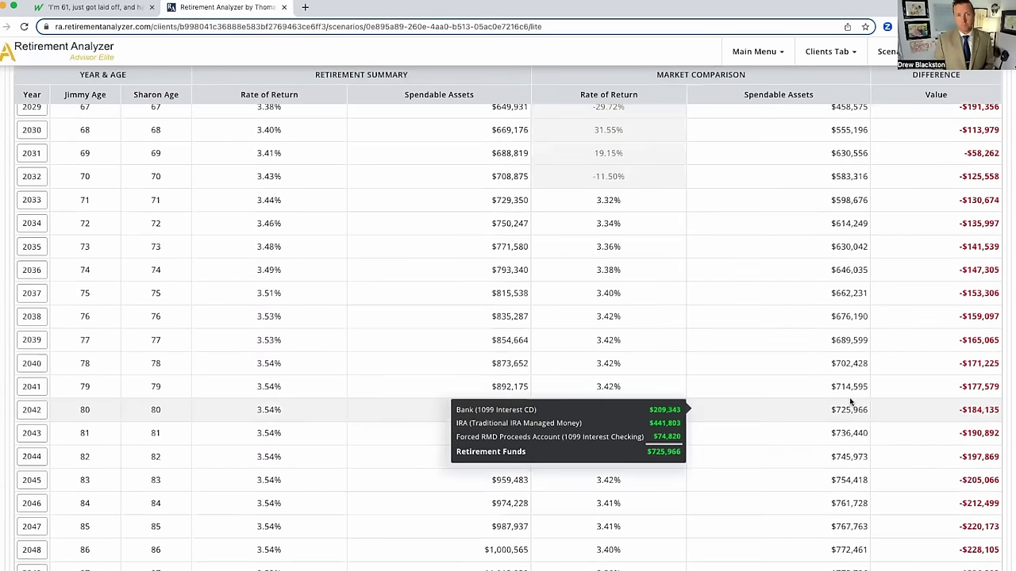
scroll(850, 402, "up", 5)
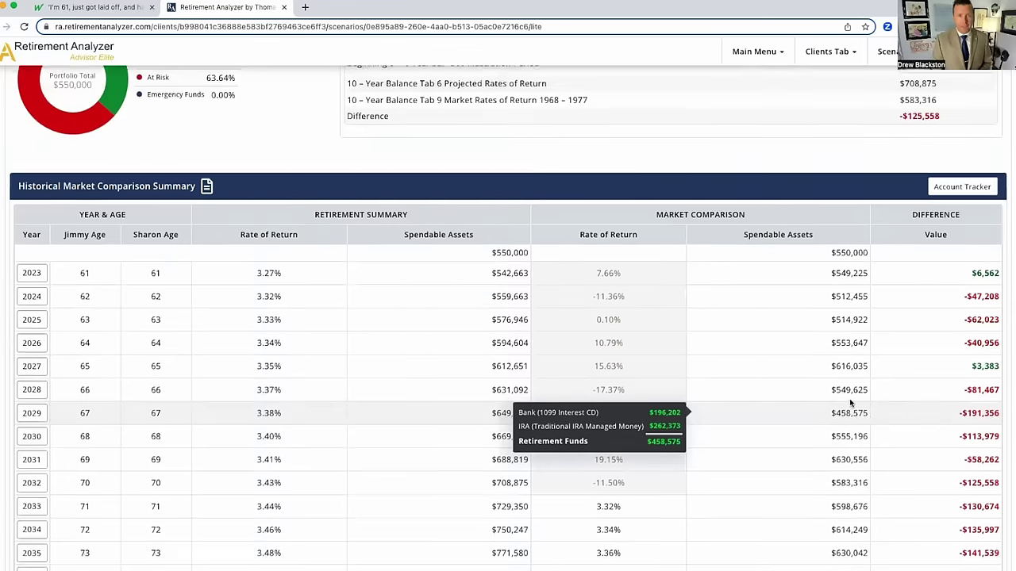
scroll(850, 402, "up", 3)
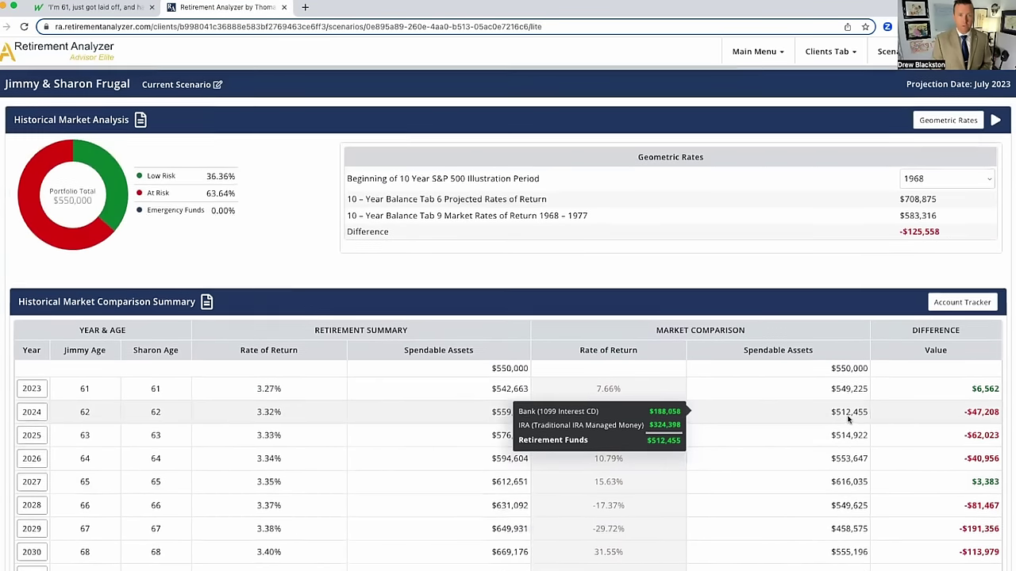
scroll(848, 420, "up", 2)
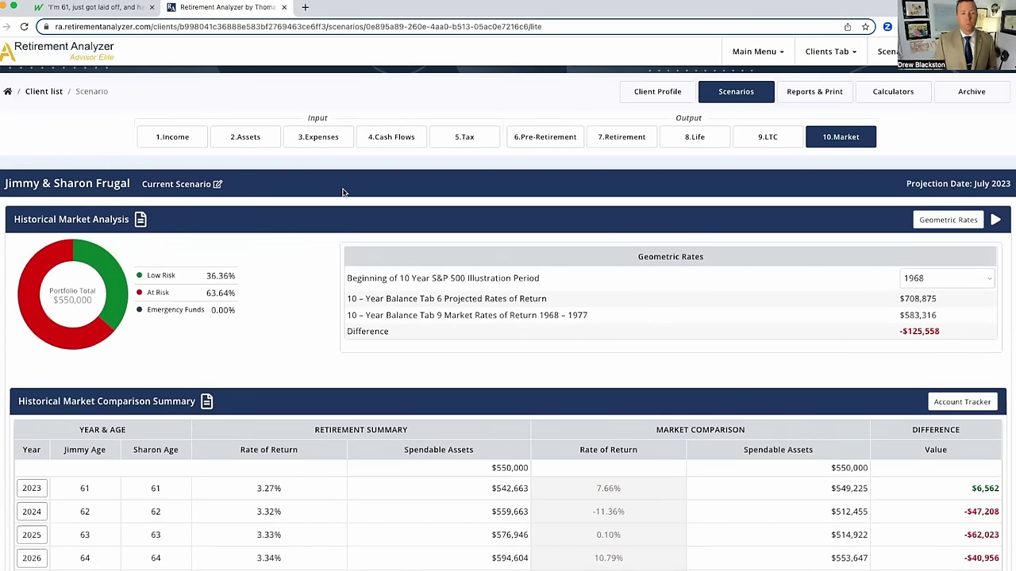
Step: Review and save the current scenario's tax withdrawal order, then return to the Frugals' scenario list
left_click(442, 138)
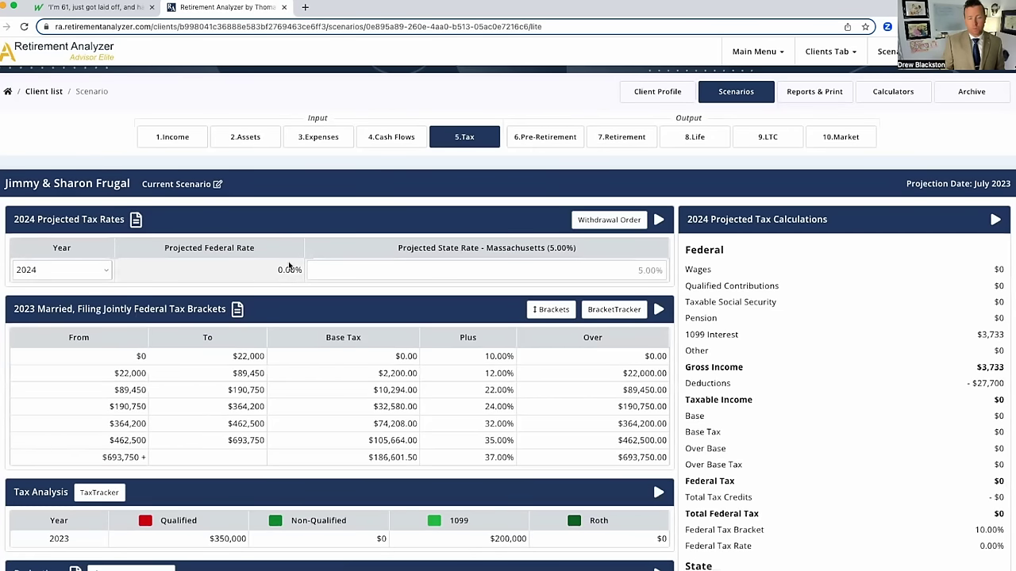
left_click(611, 220)
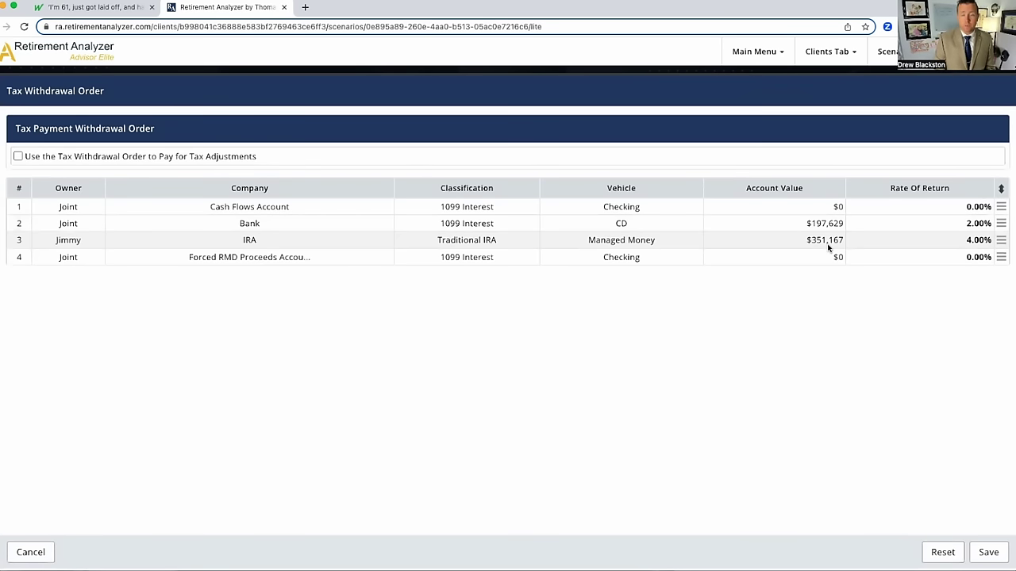
left_click(991, 552)
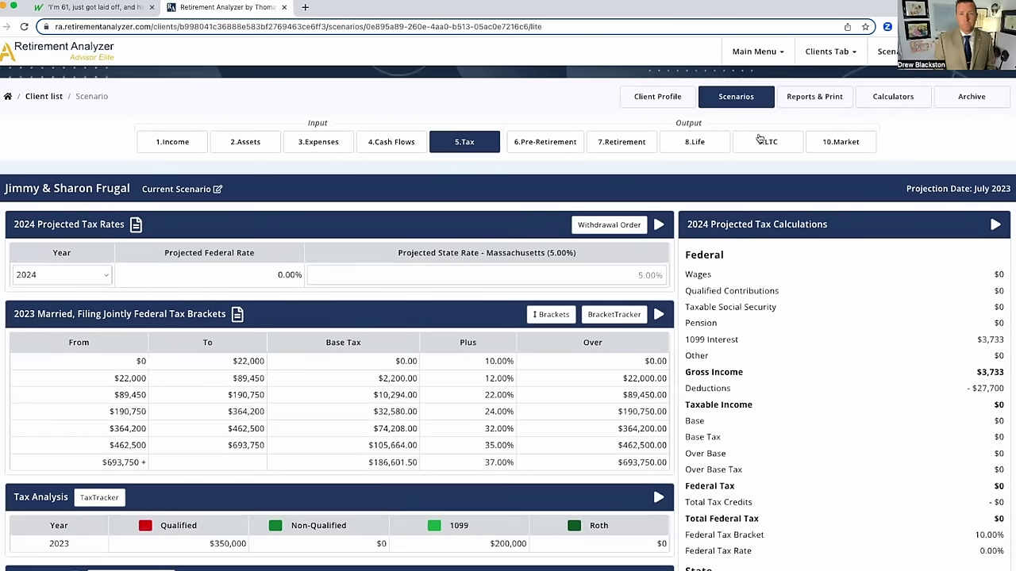
left_click(738, 97)
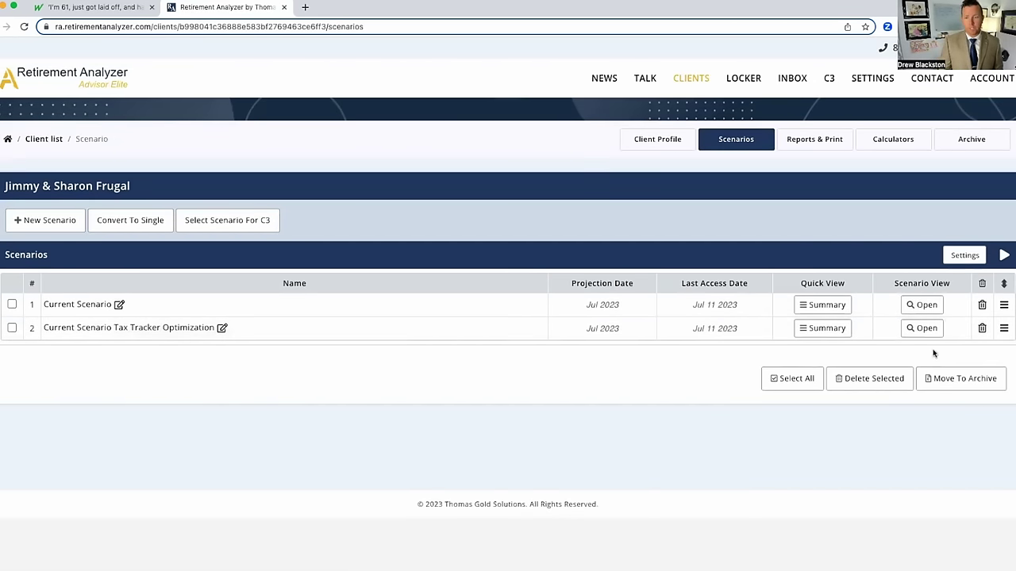
Step: Open the Tax Tracker Optimization scenario's Retirement Summary showing $18,963 yearly IRA transfers through 2027
left_click(914, 327)
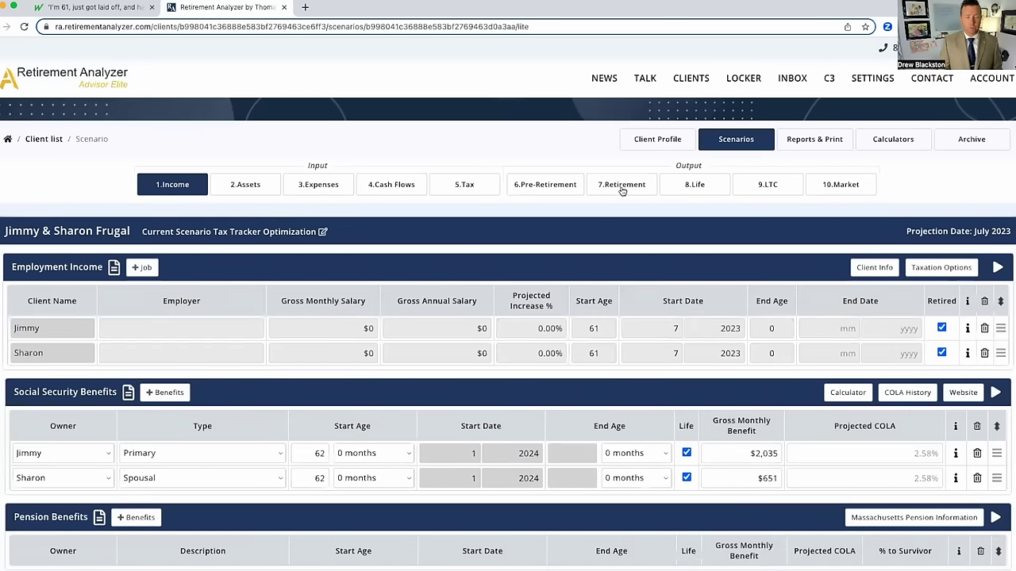
left_click(623, 186)
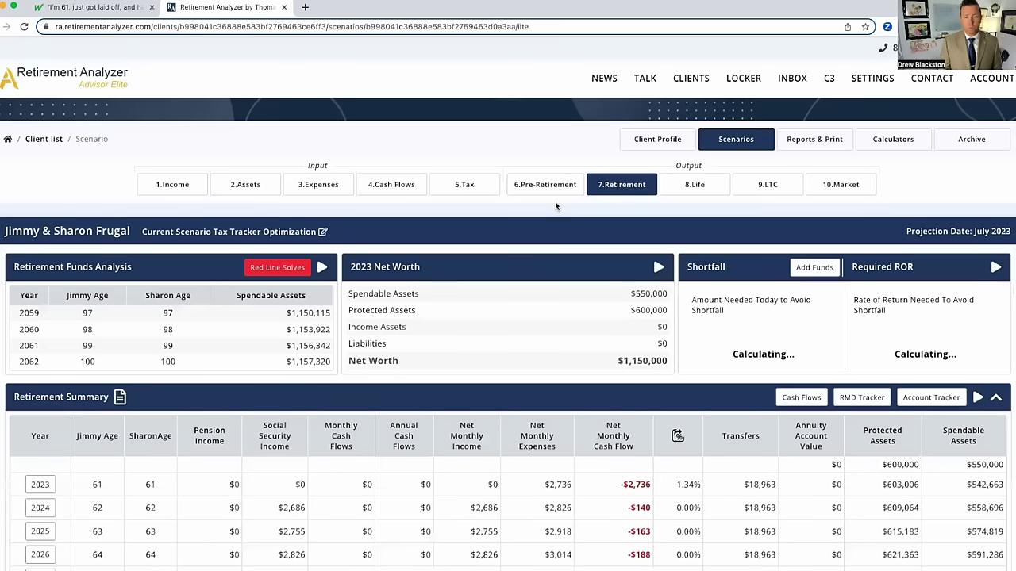
scroll(552, 227, "down", 1)
scroll(551, 223, "down", 3)
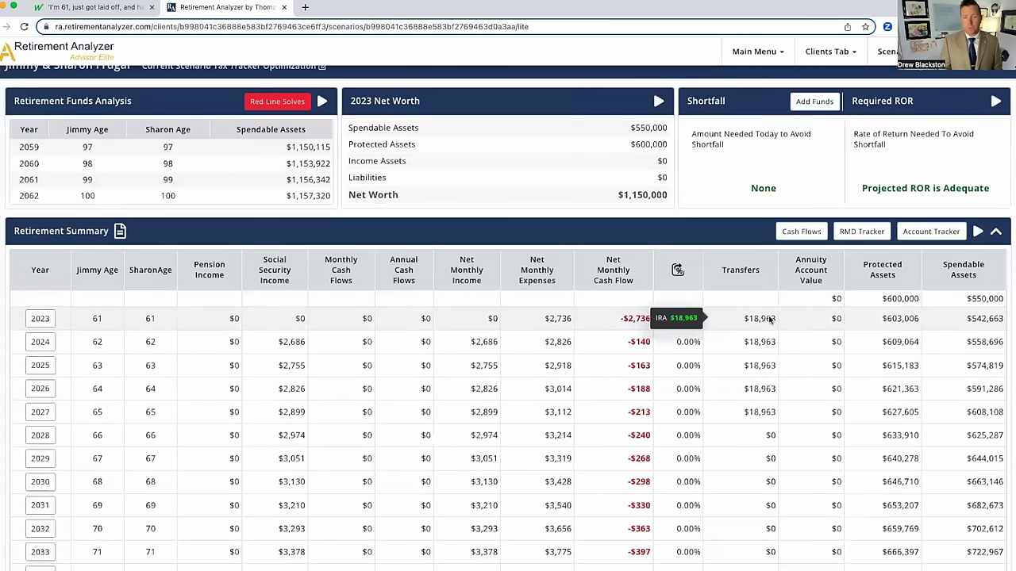
mouse_move(767, 344)
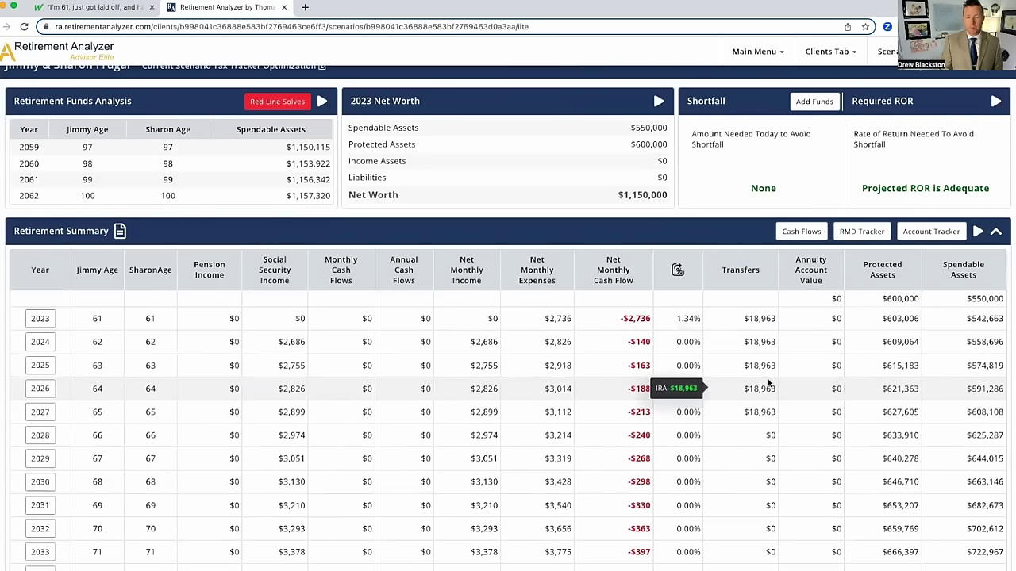
mouse_move(768, 409)
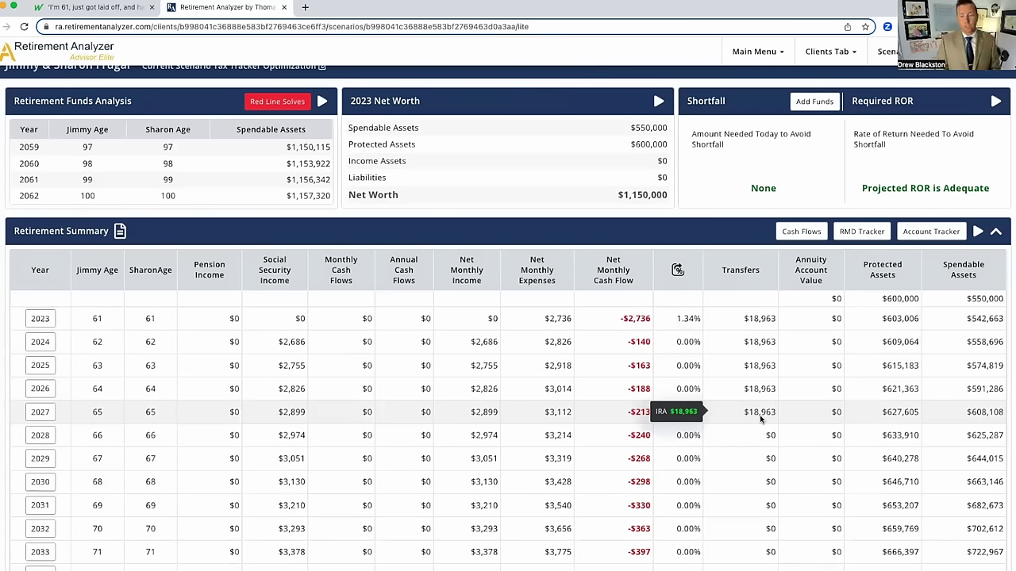
scroll(653, 211, "up", 3)
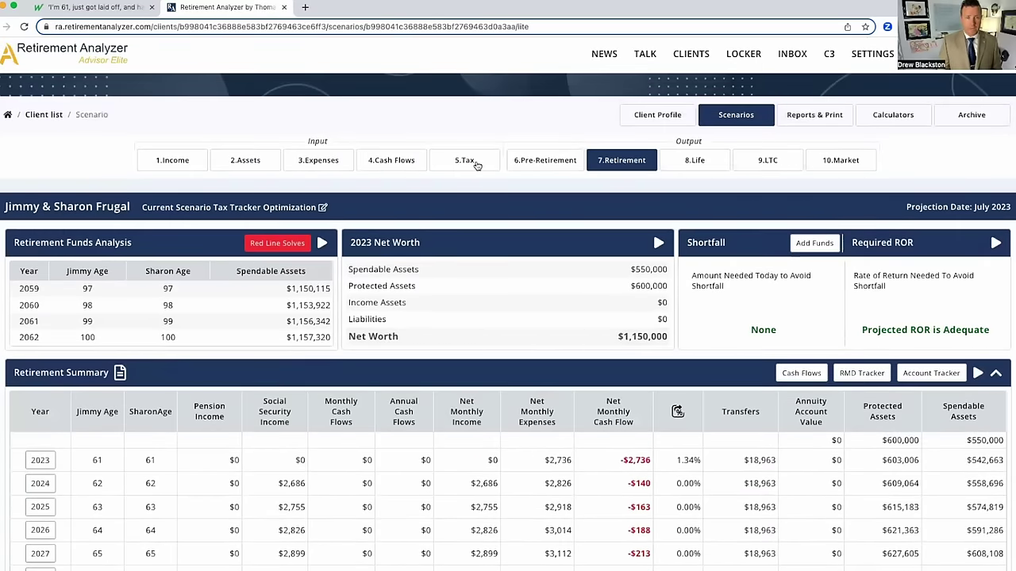
Step: Show 2024 taxes: $26,074 gross income, $27,700 deductions, $0 federal tax; save the withdrawal order
left_click(474, 162)
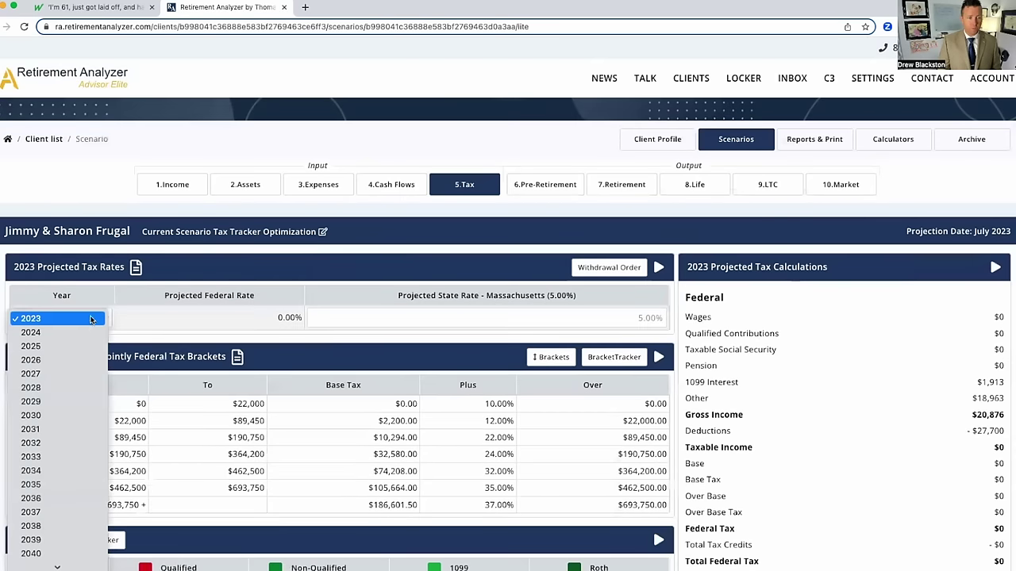
left_click(79, 332)
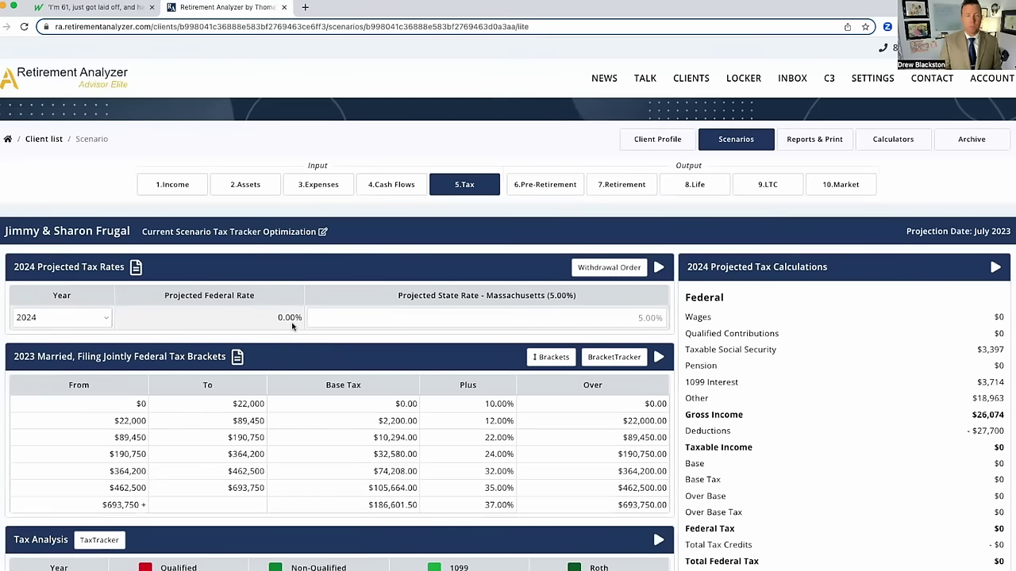
left_click(643, 266)
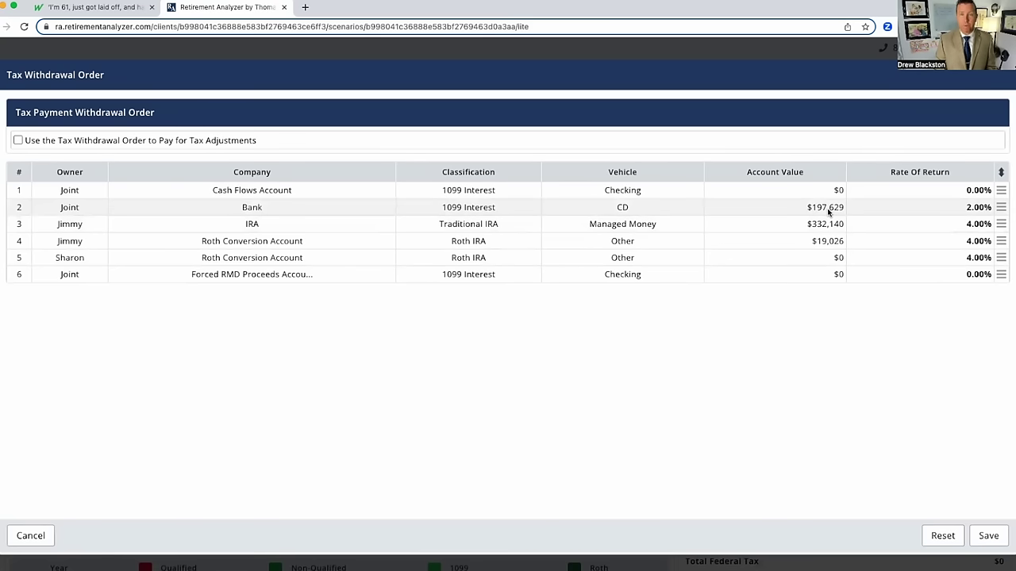
left_click(987, 534)
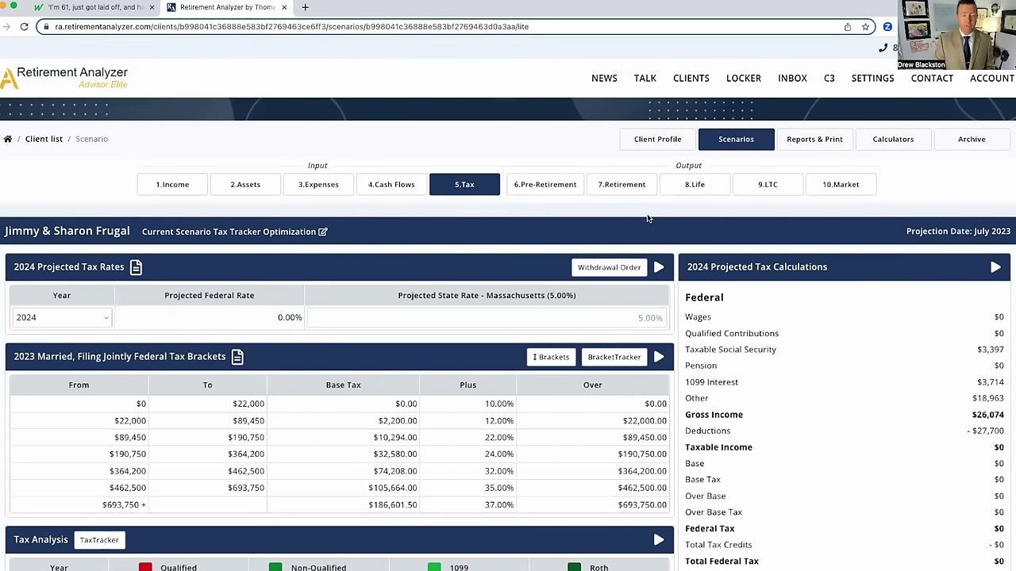
mouse_move(997, 430)
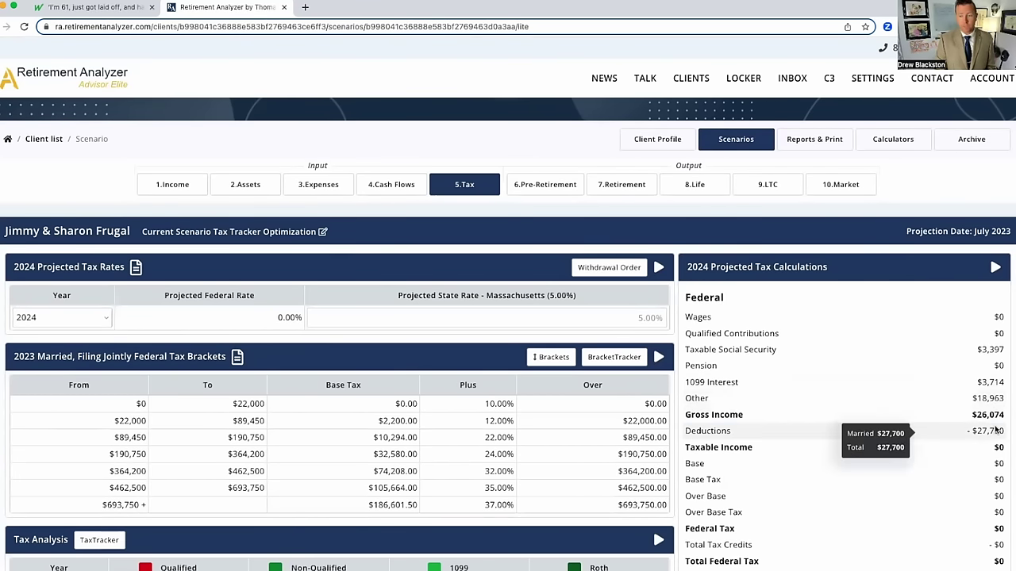
scroll(976, 449, "down", 3)
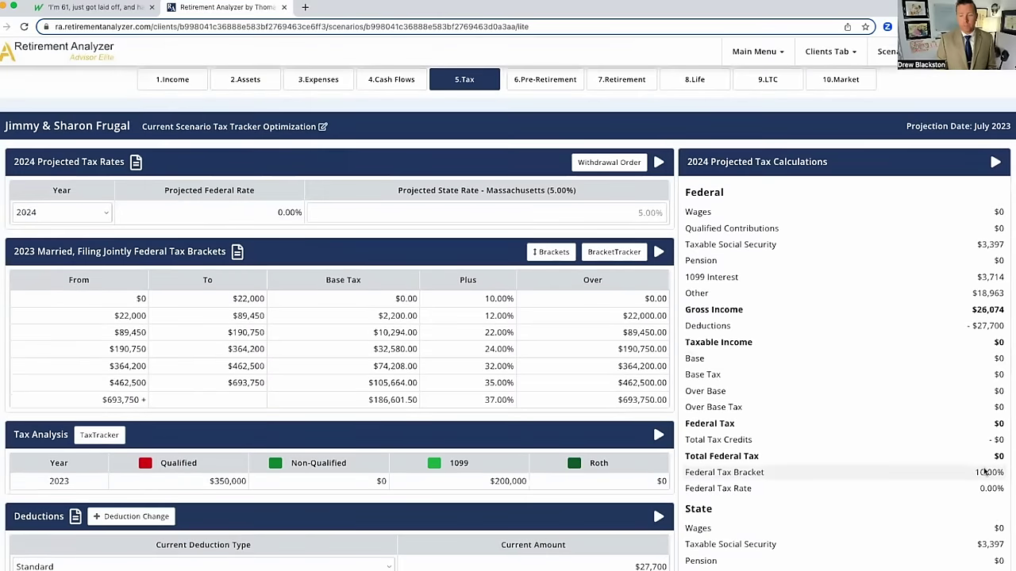
scroll(968, 458, "up", 2)
Step: Scroll the optimized scenario's Retirement Summary, checking the Spendable Assets account breakdowns
left_click(617, 140)
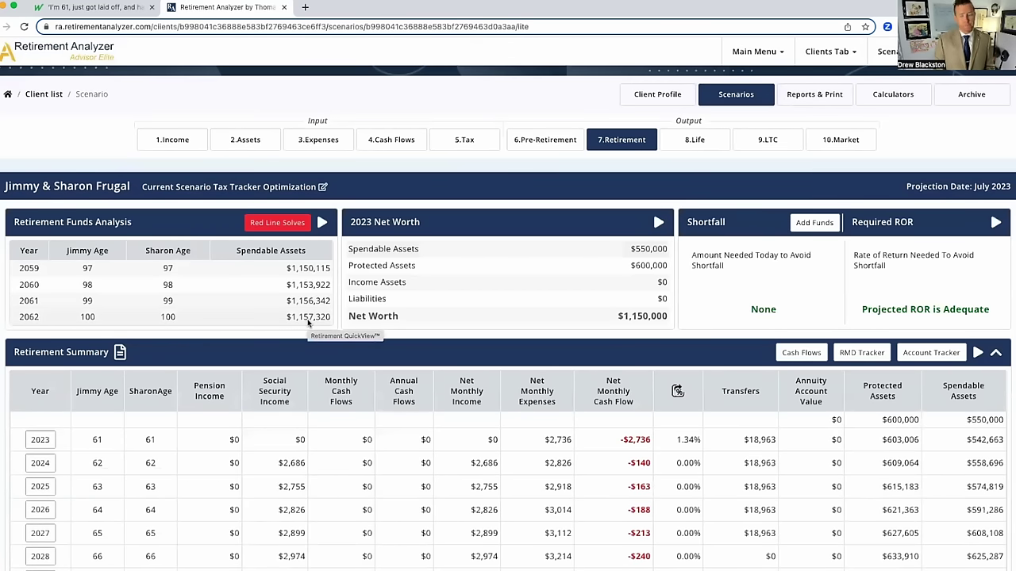
scroll(528, 278, "down", 6)
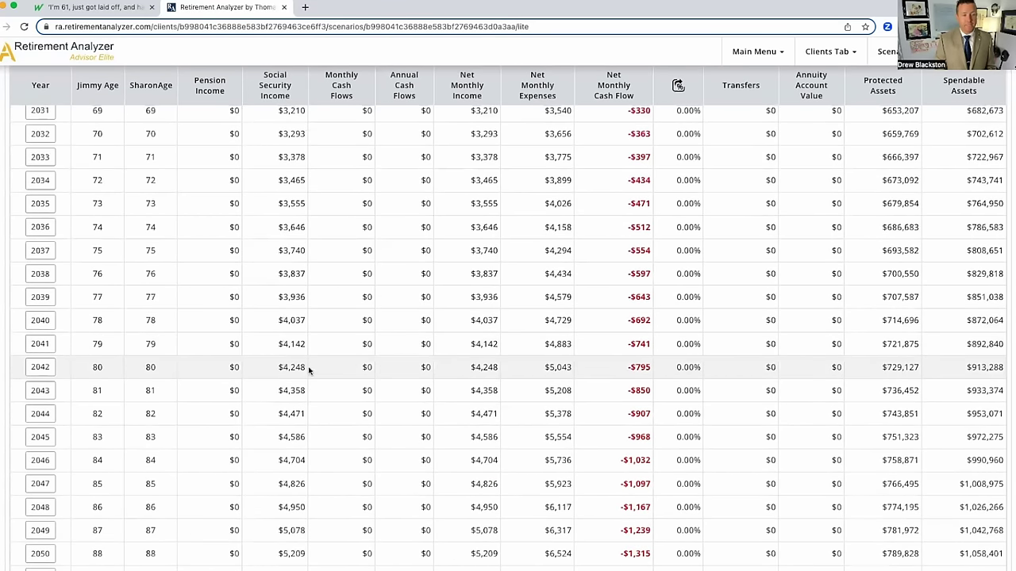
mouse_move(946, 371)
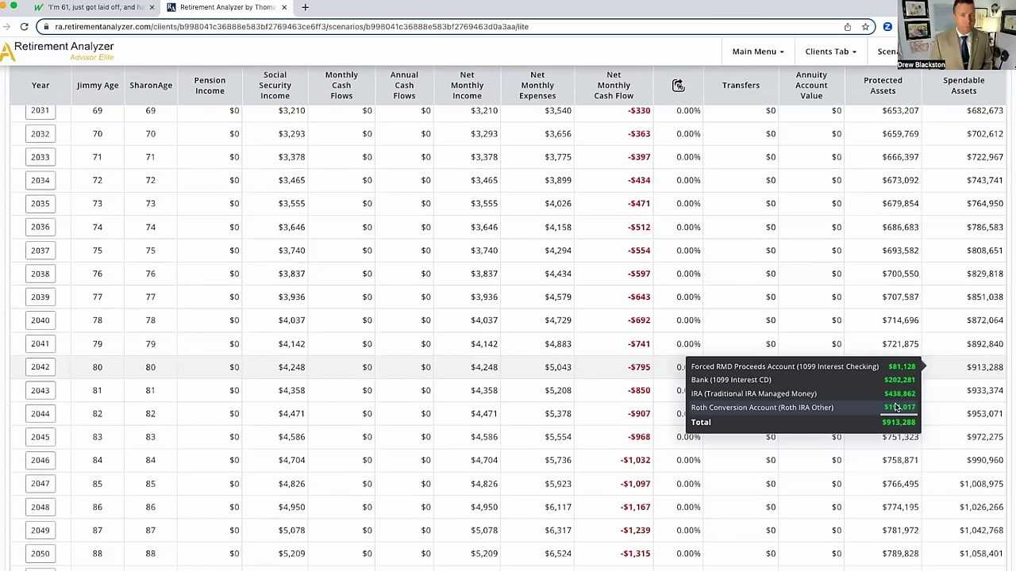
scroll(897, 404, "up", 3)
scroll(904, 400, "up", 10)
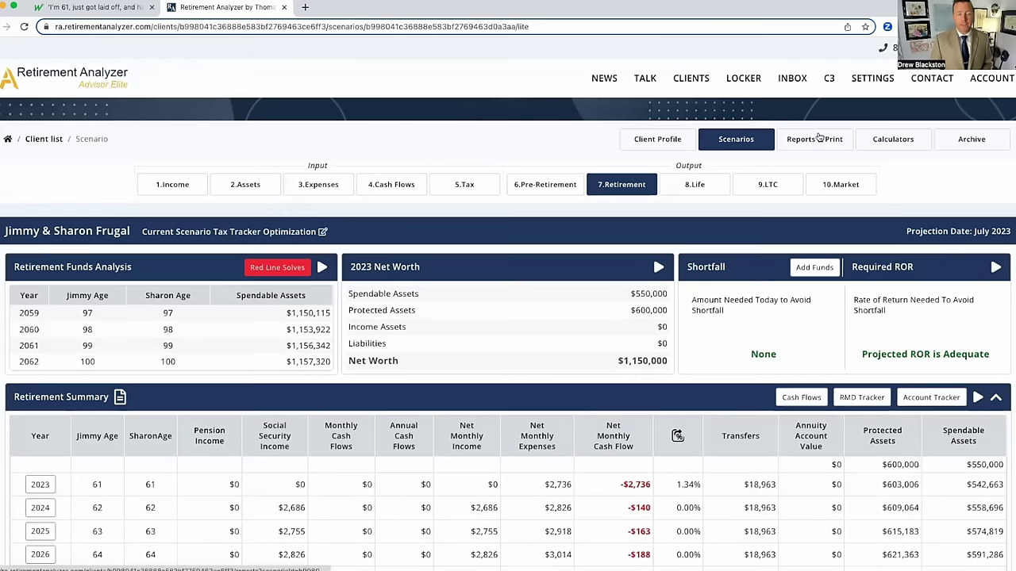
left_click(817, 138)
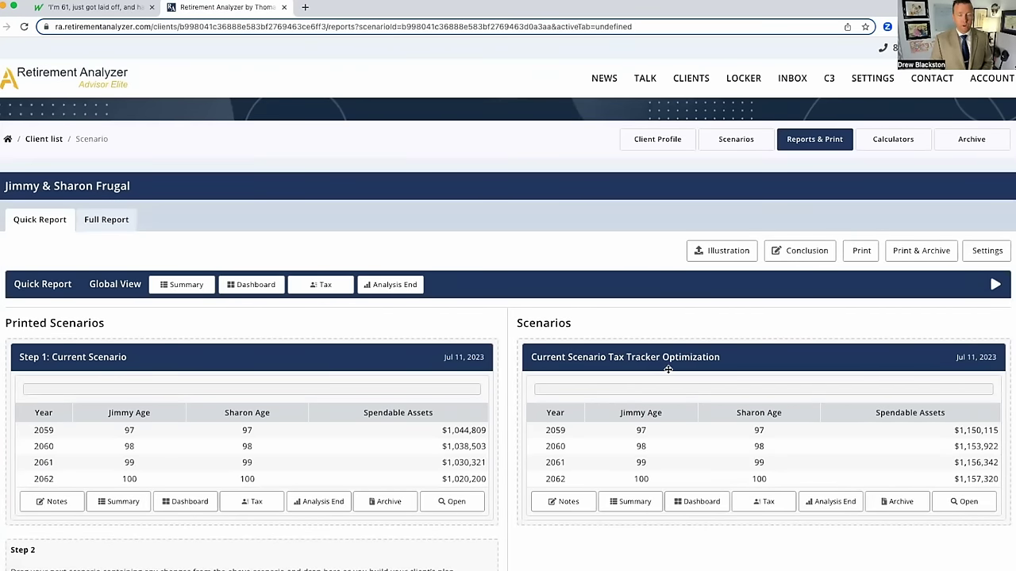
Step: Compare 2062 Spendable Assets: $1,020,200 current versus $1,157,320 optimized, with $424,551 in Roth
scroll(660, 367, "down", 2)
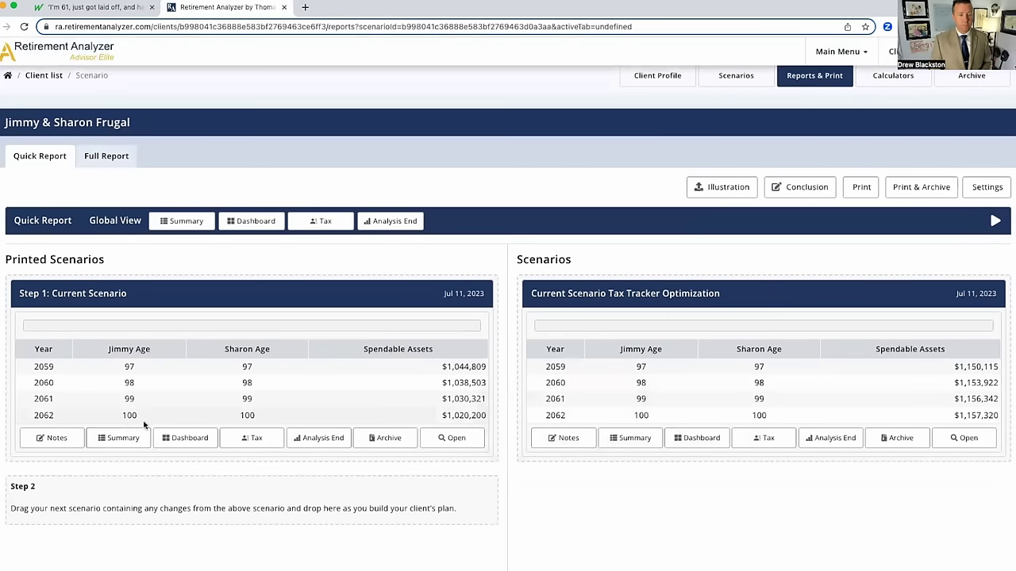
mouse_move(463, 421)
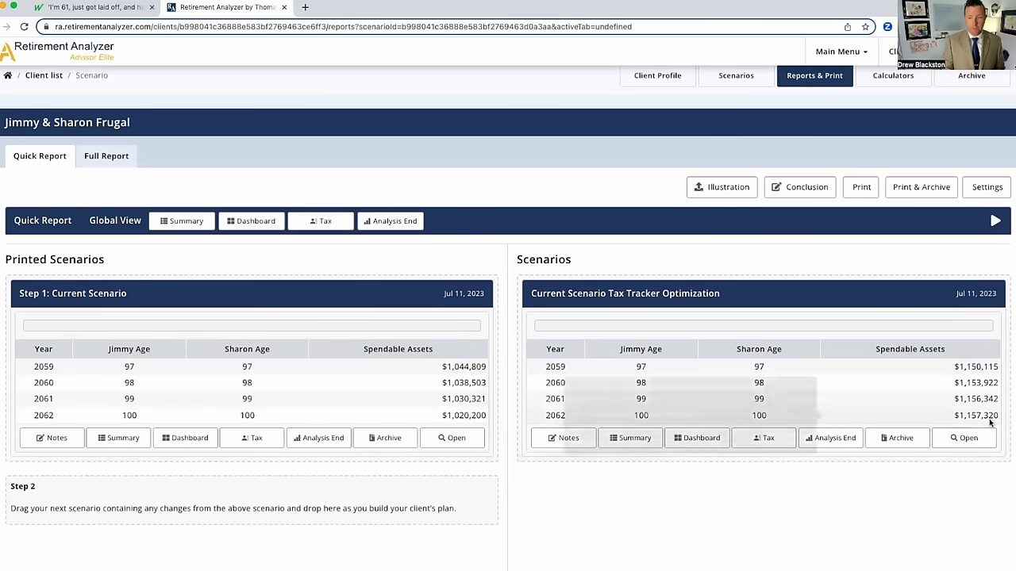
mouse_move(984, 420)
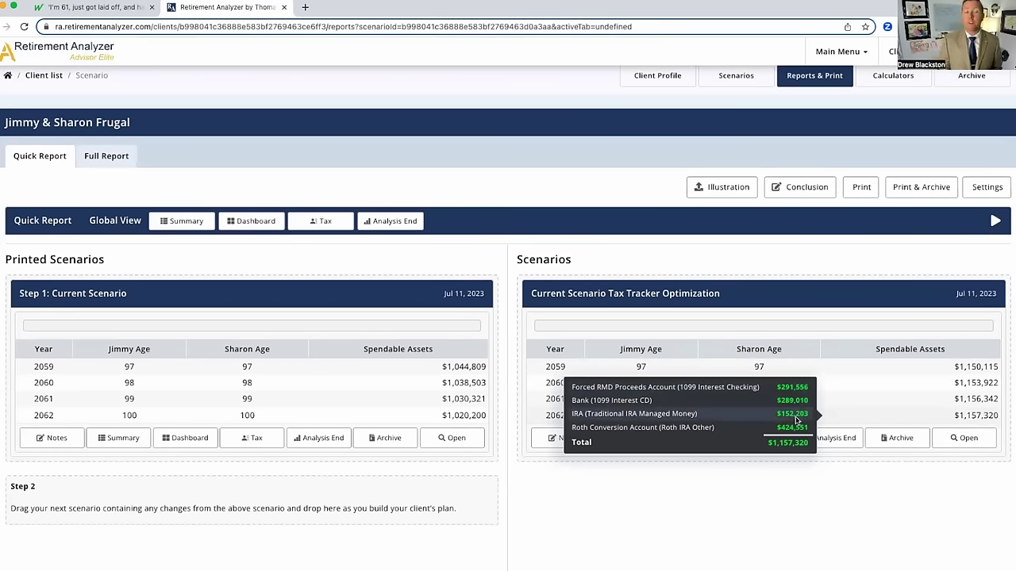
scroll(797, 419, "down", 1)
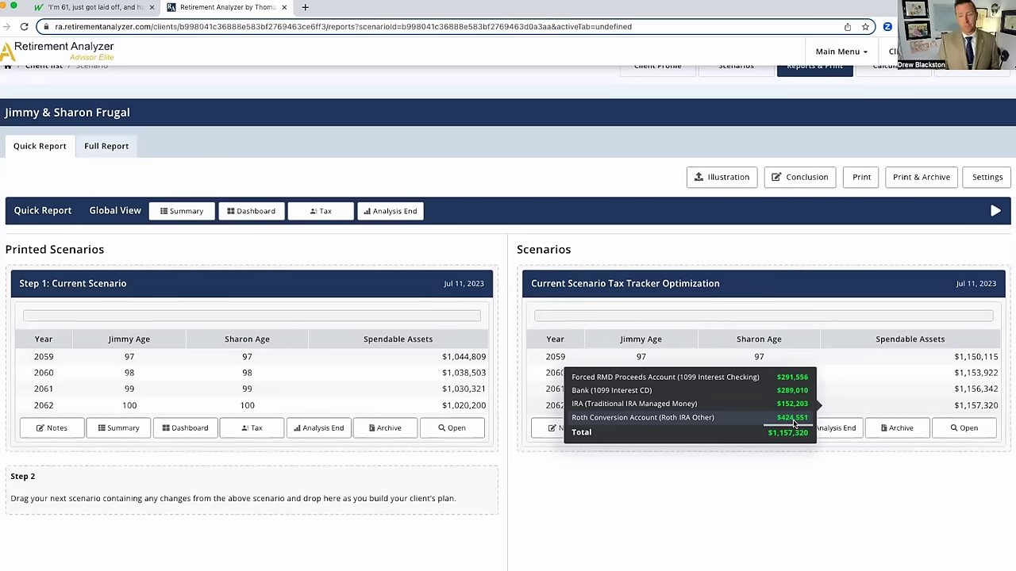
Step: Show both dashboards: lifetime taxation $183,733 optimized versus $278,359 current
left_click(699, 428)
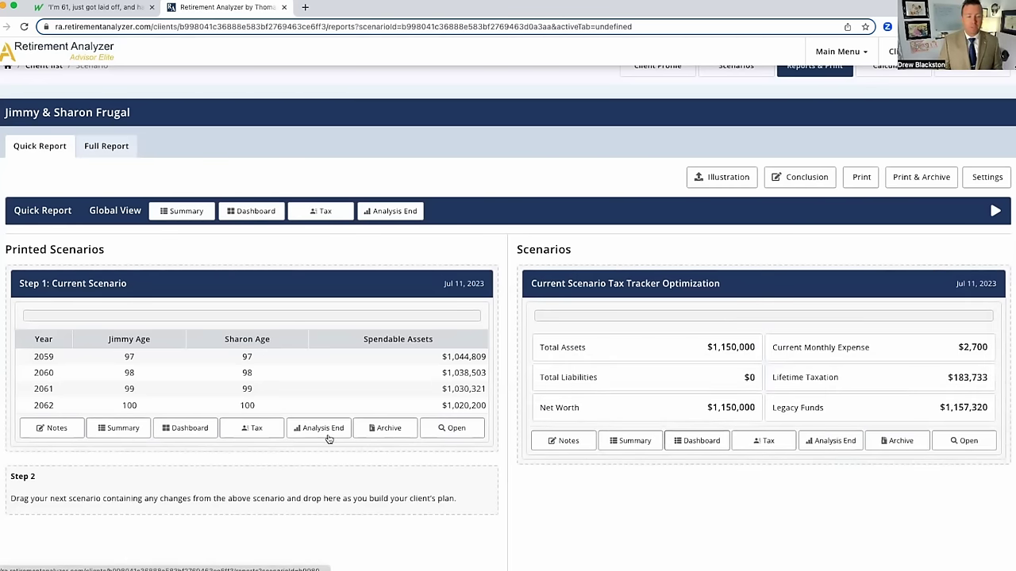
left_click(184, 428)
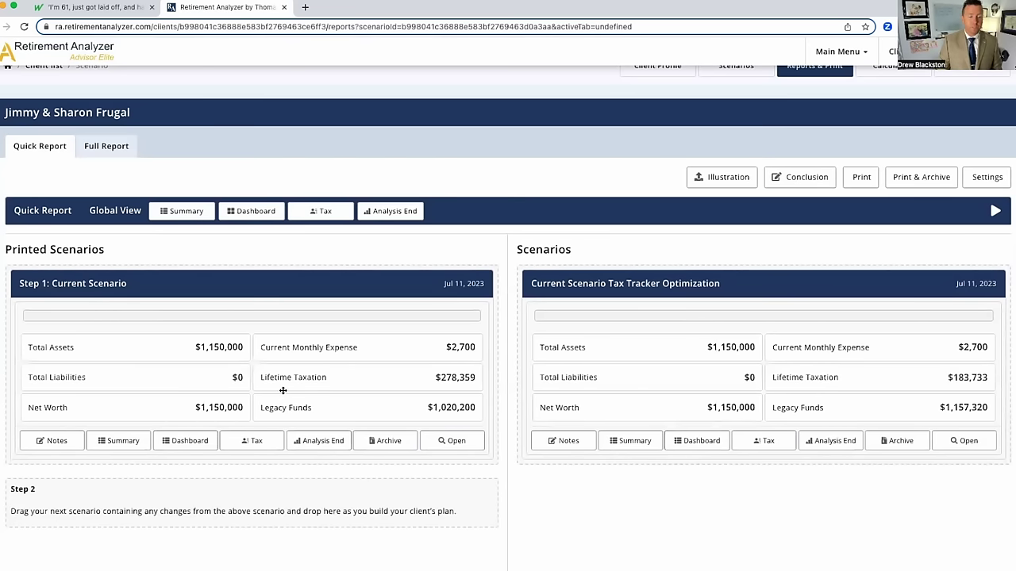